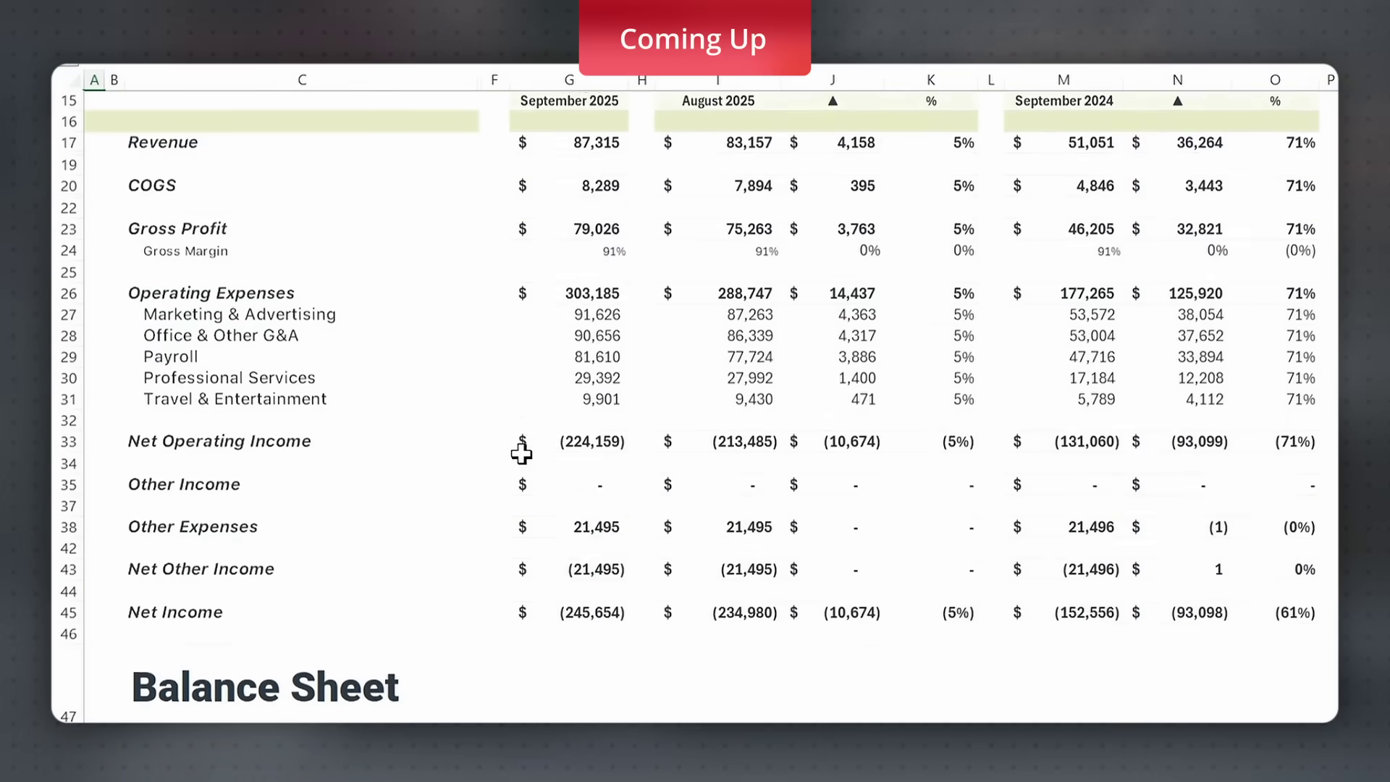
{"action": "scroll", "coordinate": [521, 454], "scroll_direction": "down", "scroll_amount": 10}
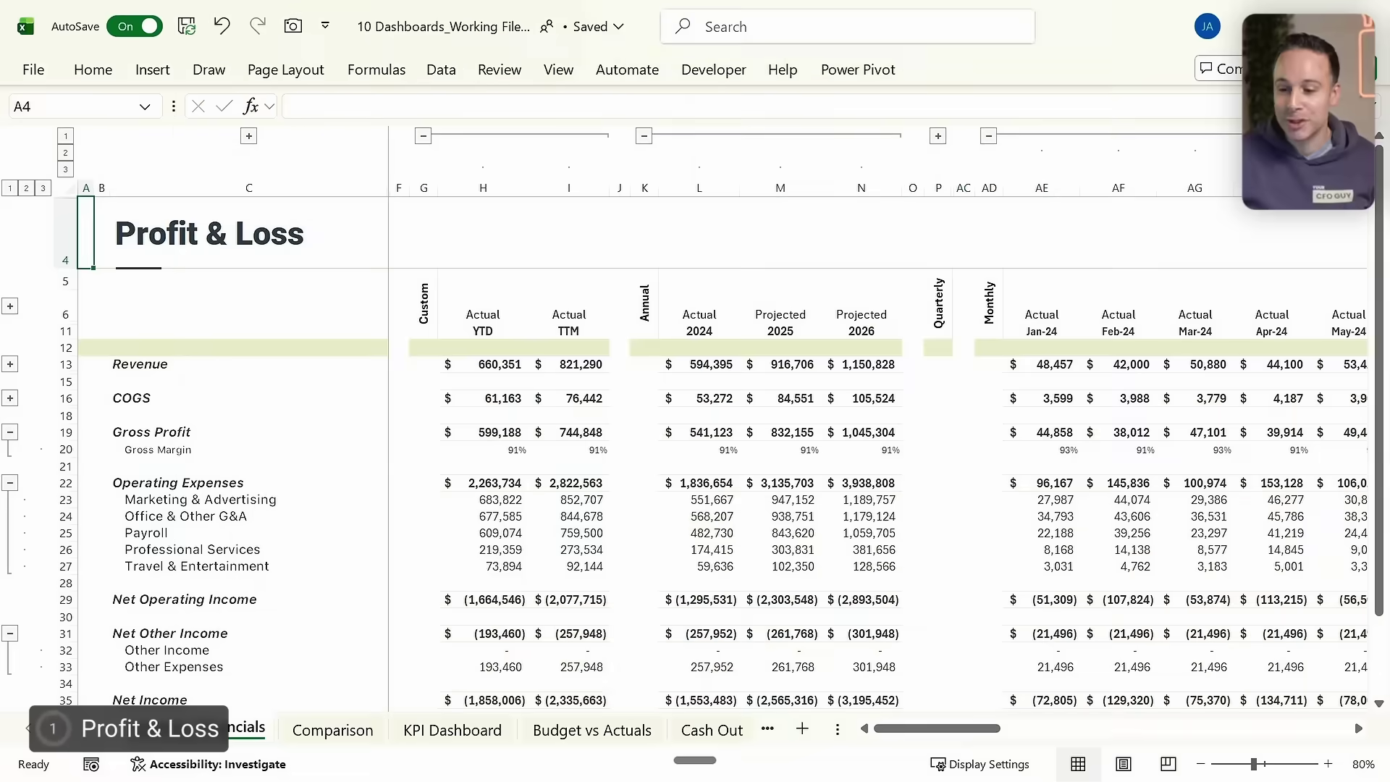
Step: Review the Profit & Loss line items row by row, from Revenue through Gross Margin and Net Operating Income to Other Expenses
{"action": "key", "text": "Down"}
{"action": "key", "text": "Down"}
{"action": "key", "text": "Down"}
{"action": "key", "text": "Down"}
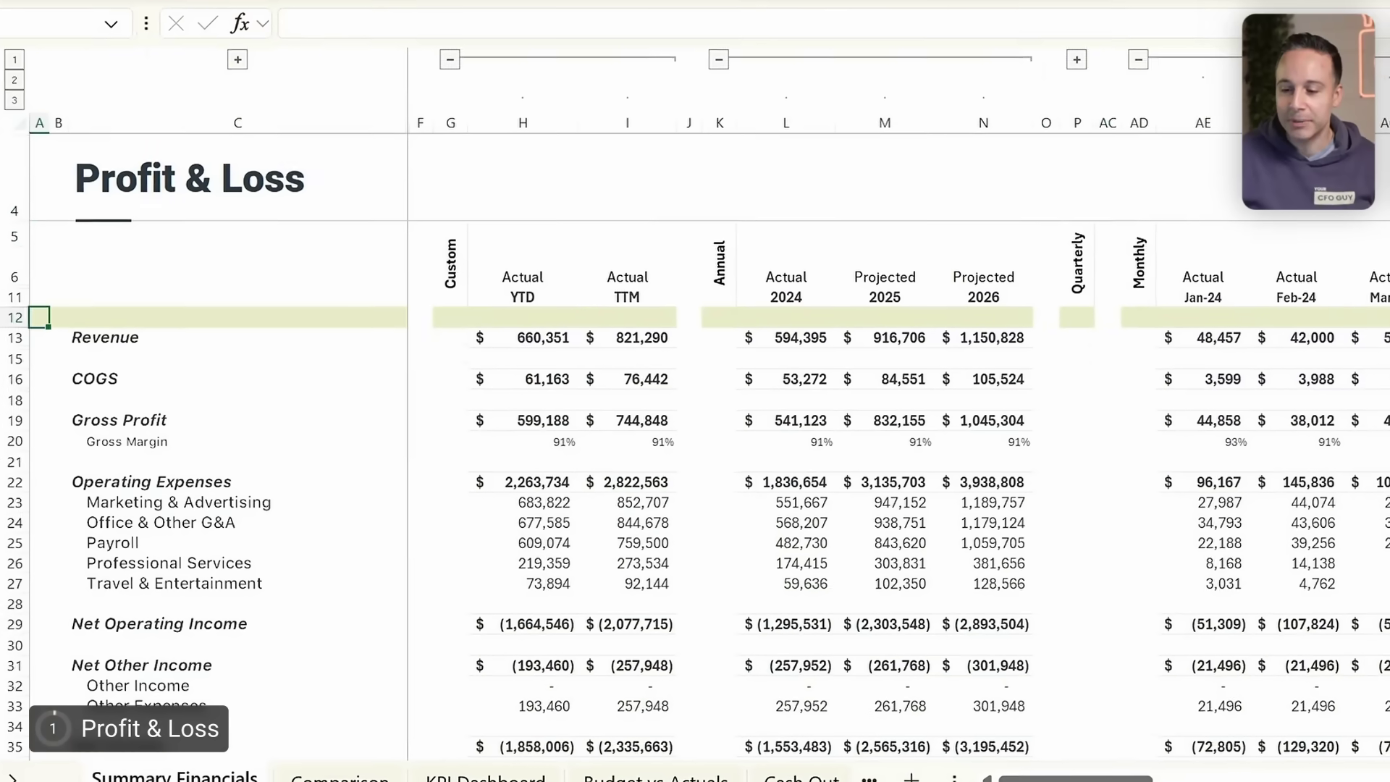
{"action": "key", "text": "Down"}
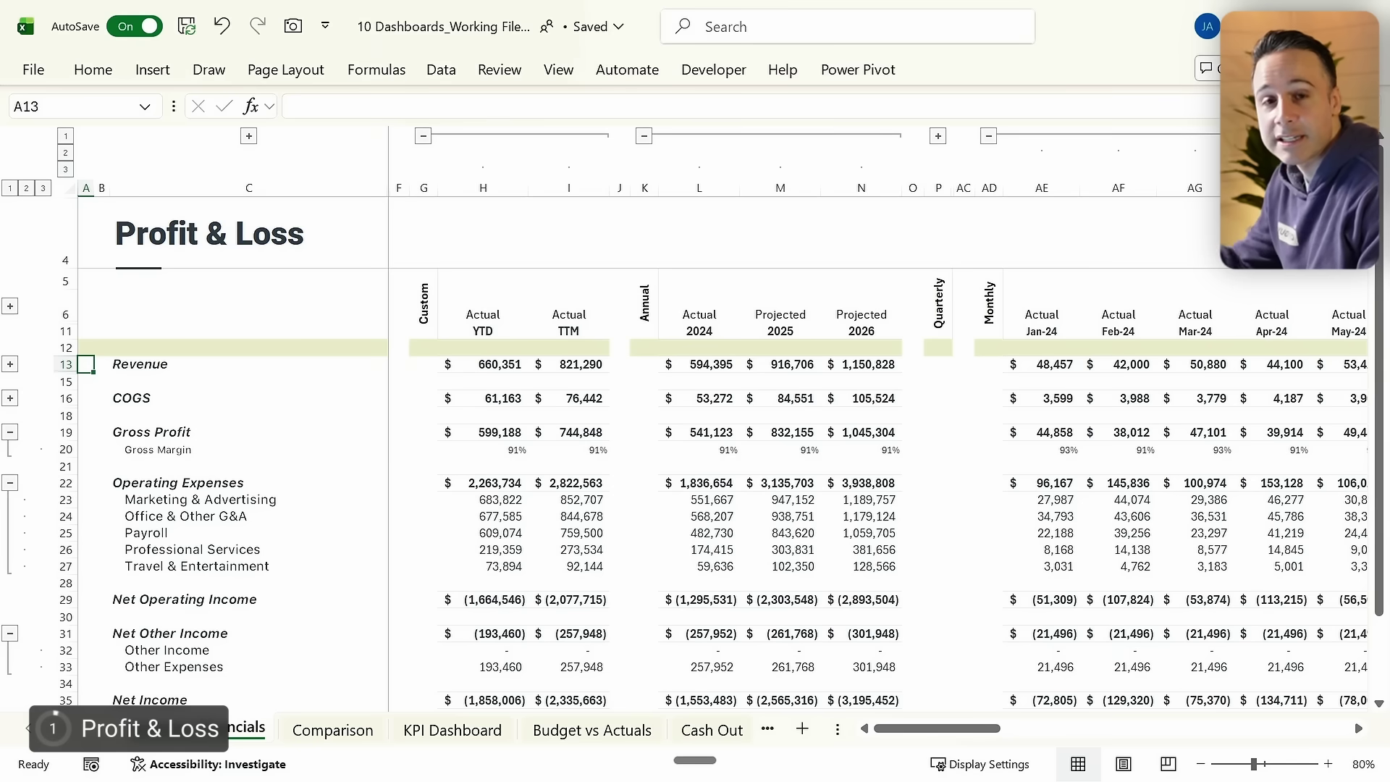
{"action": "key", "text": "shift+space"}
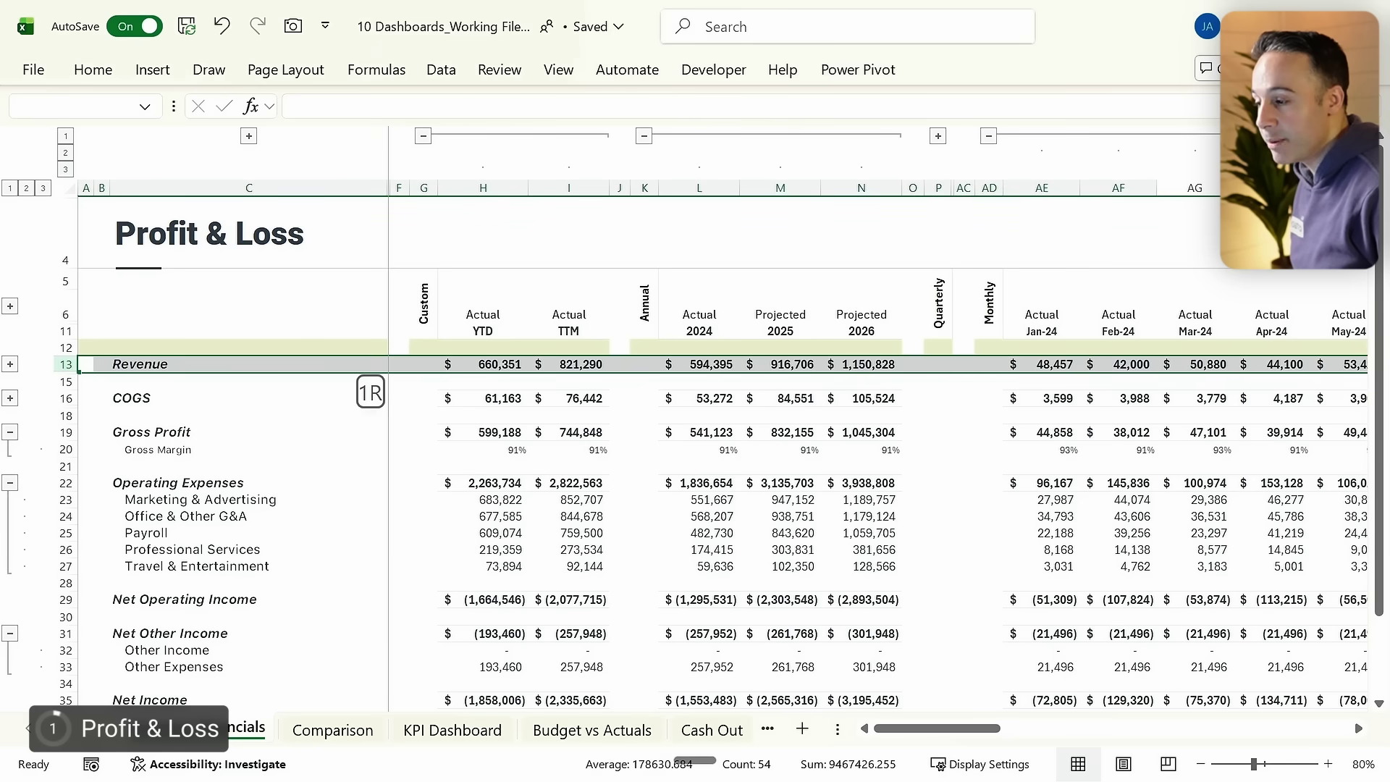
{"action": "key", "text": "Down"}
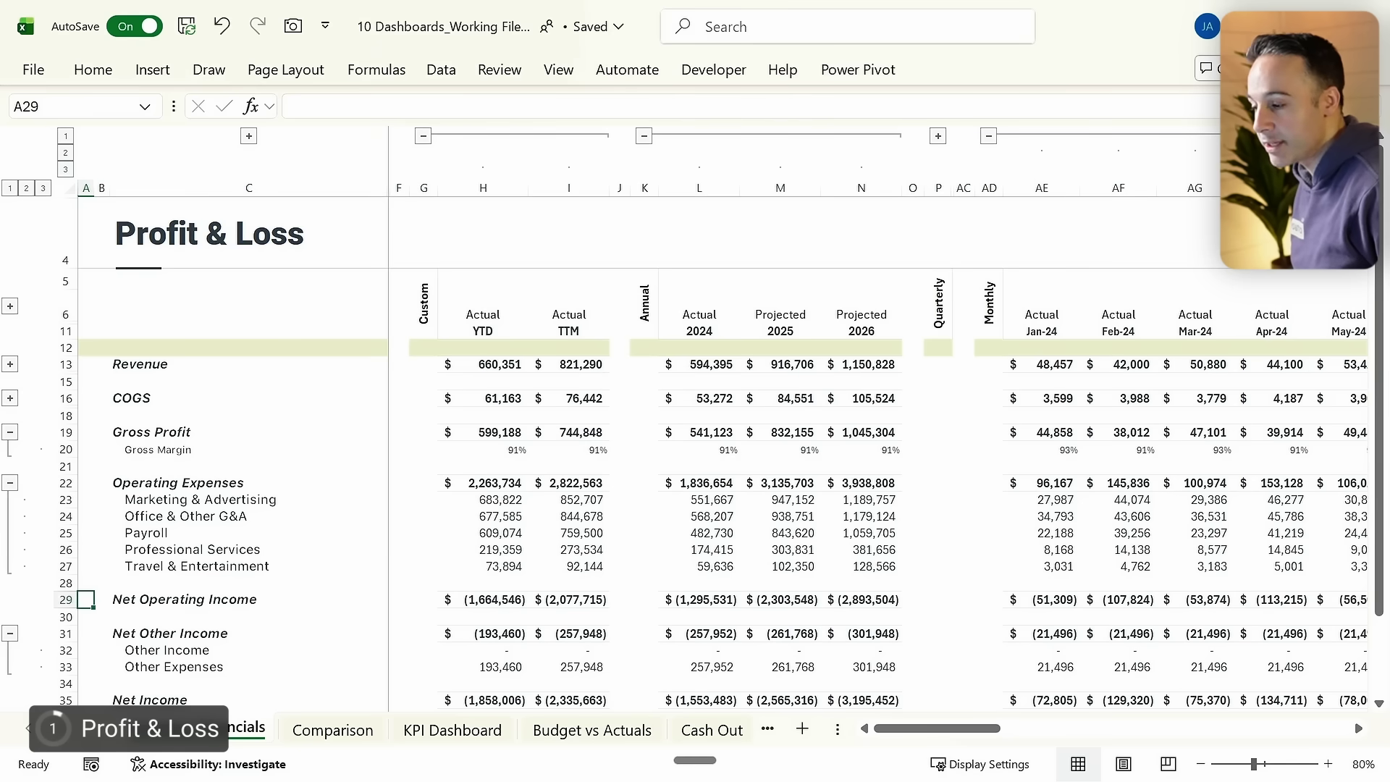
{"action": "key", "text": "shift+space"}
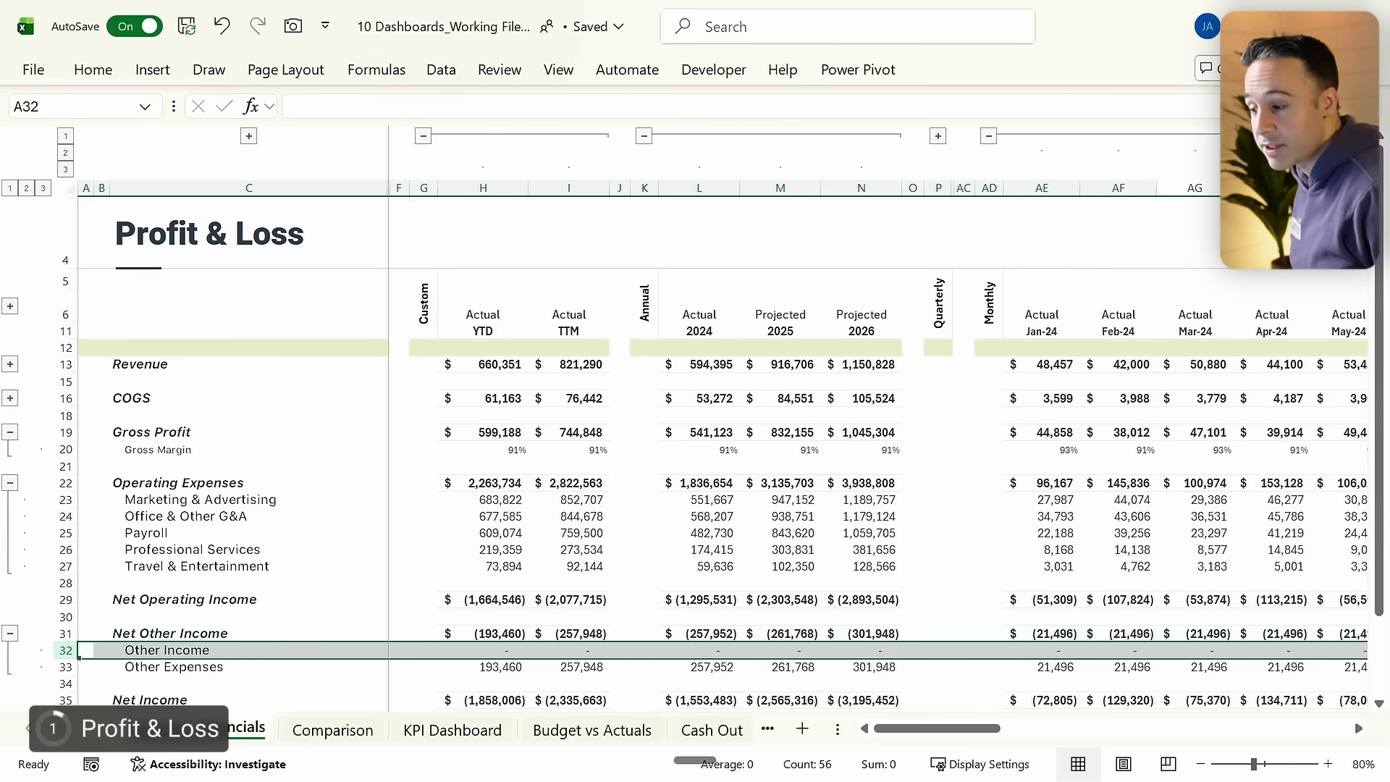
{"action": "key", "text": "Up"}
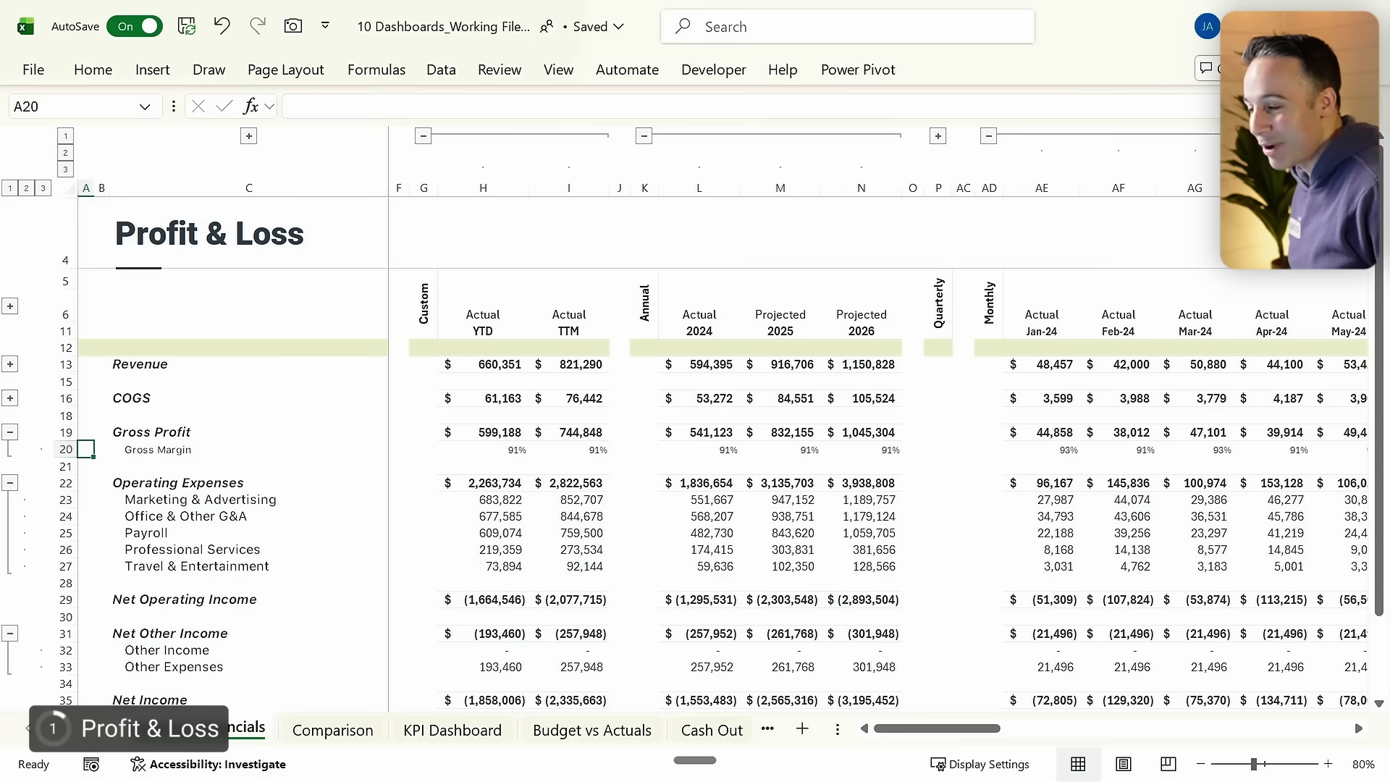
{"action": "key", "text": "shift+space"}
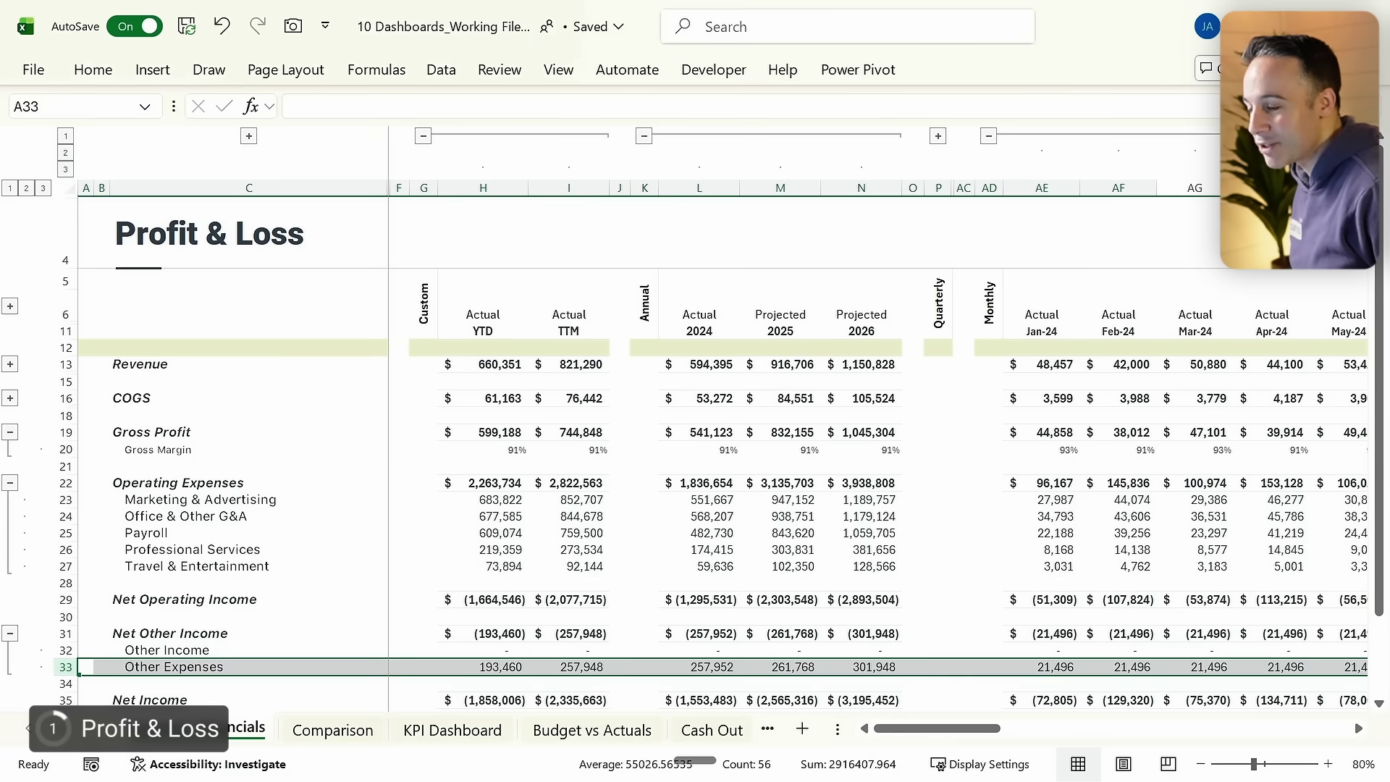
{"action": "left_click", "coordinate": [86, 616]}
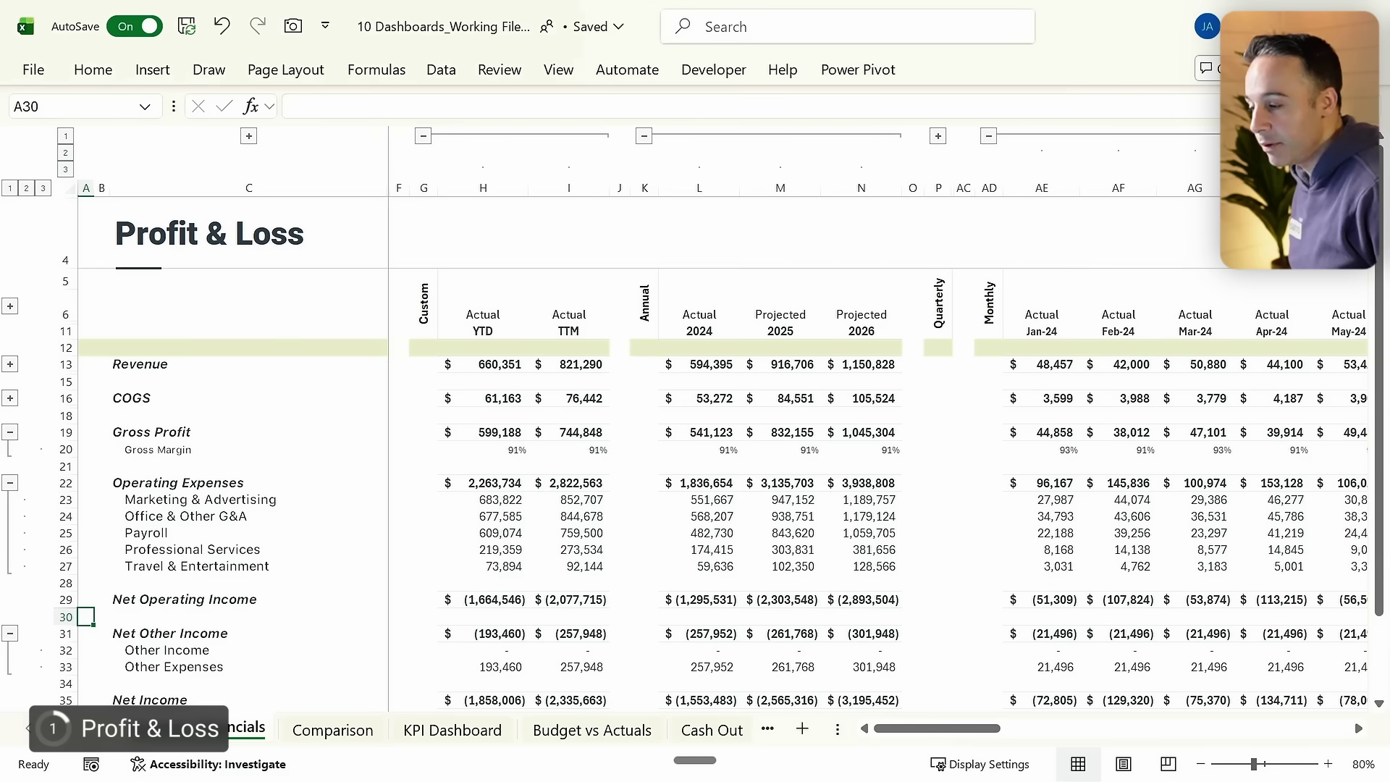
{"action": "key", "text": "shift+space"}
{"action": "key", "text": "Down"}
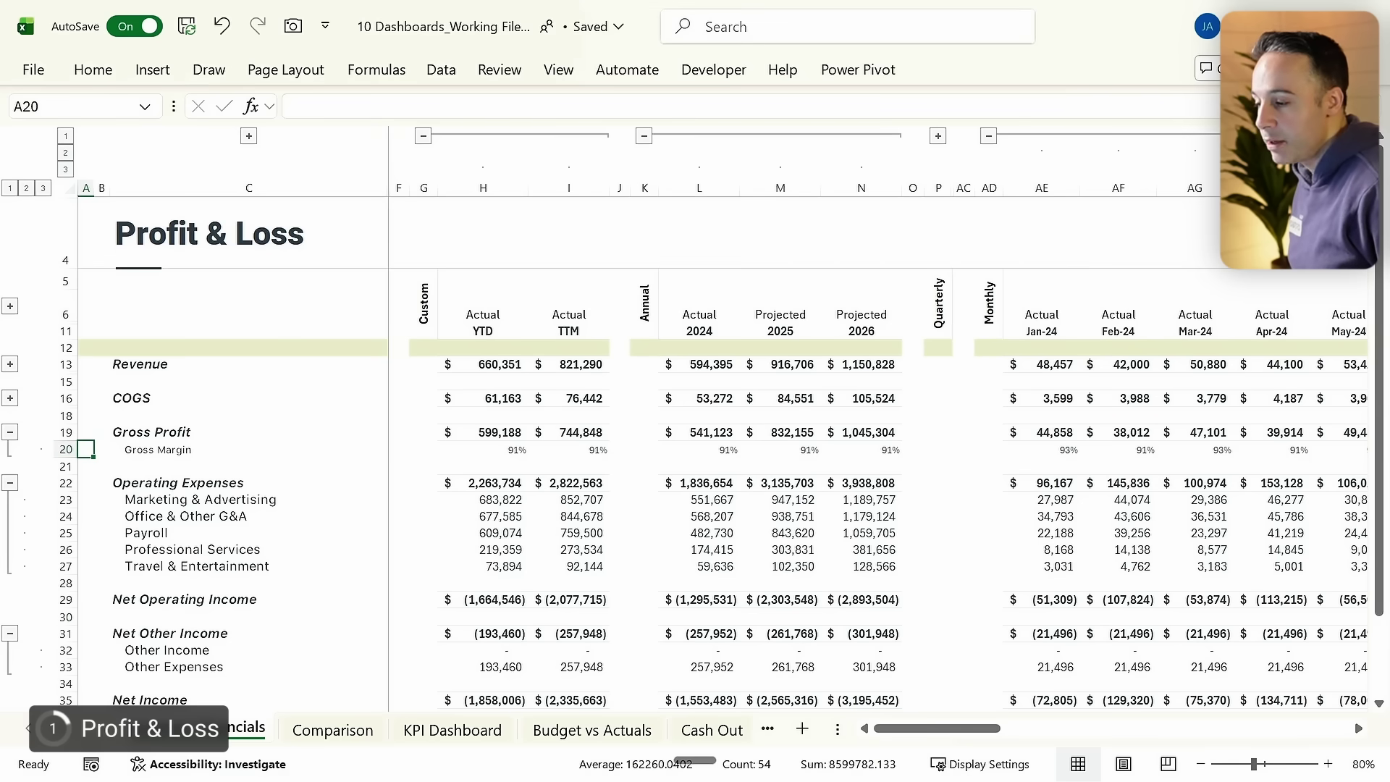
{"action": "left_click", "coordinate": [86, 649]}
{"action": "key", "text": "Down"}
{"action": "key", "text": "shift+space"}
{"action": "key", "text": "Down"}
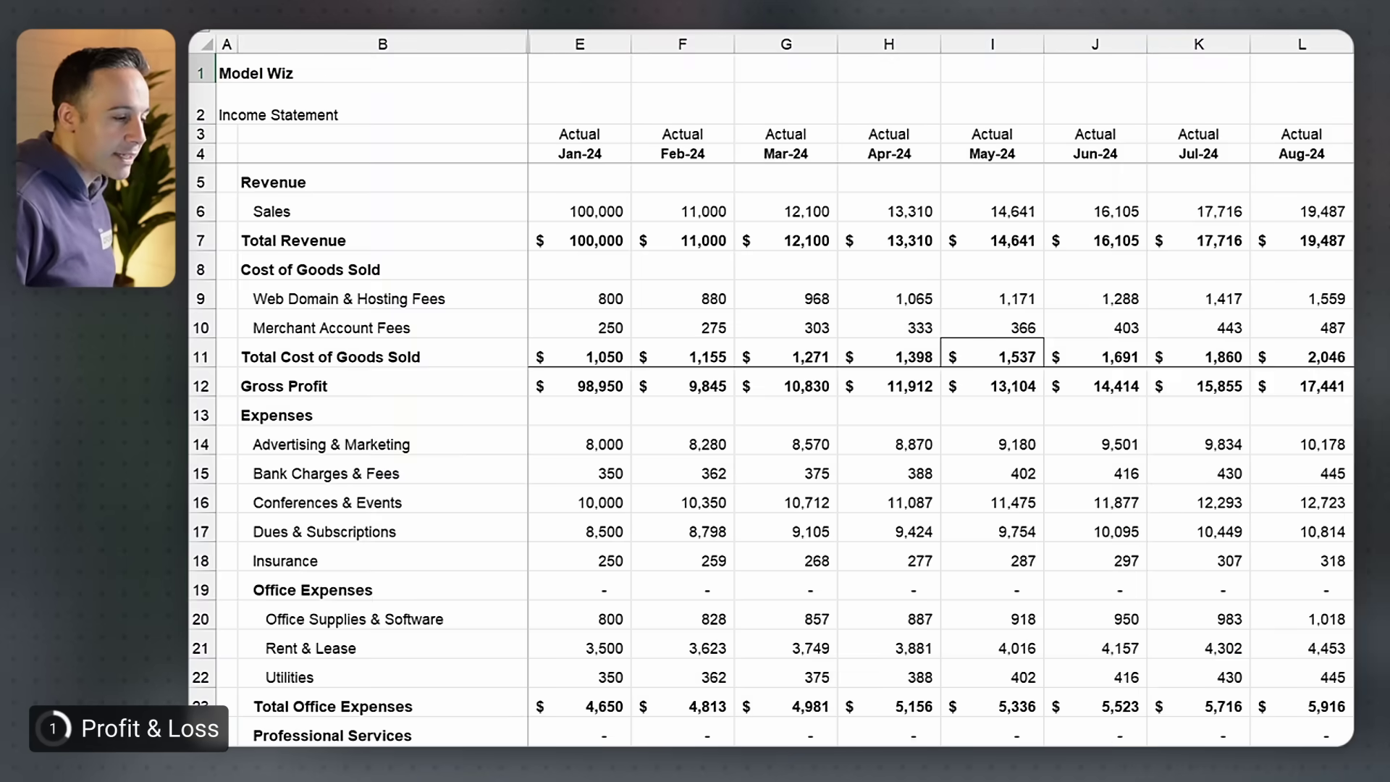
Step: Examine the detailed income statement accounts and how the Drivers sheet maps each one to a Summary Grouping
{"action": "scroll", "coordinate": [771, 434], "scroll_direction": "down", "scroll_amount": 1}
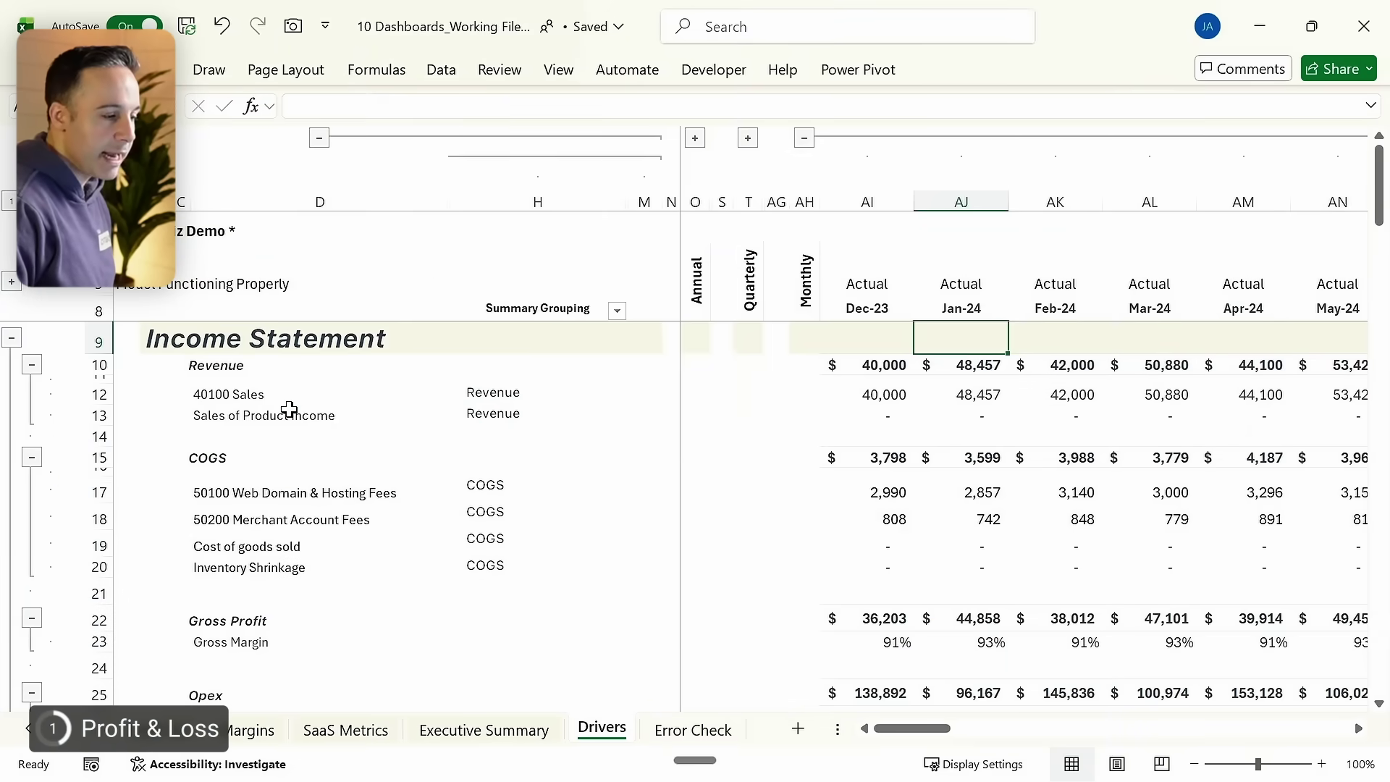
{"action": "scroll", "coordinate": [289, 412], "scroll_direction": "down", "scroll_amount": 4}
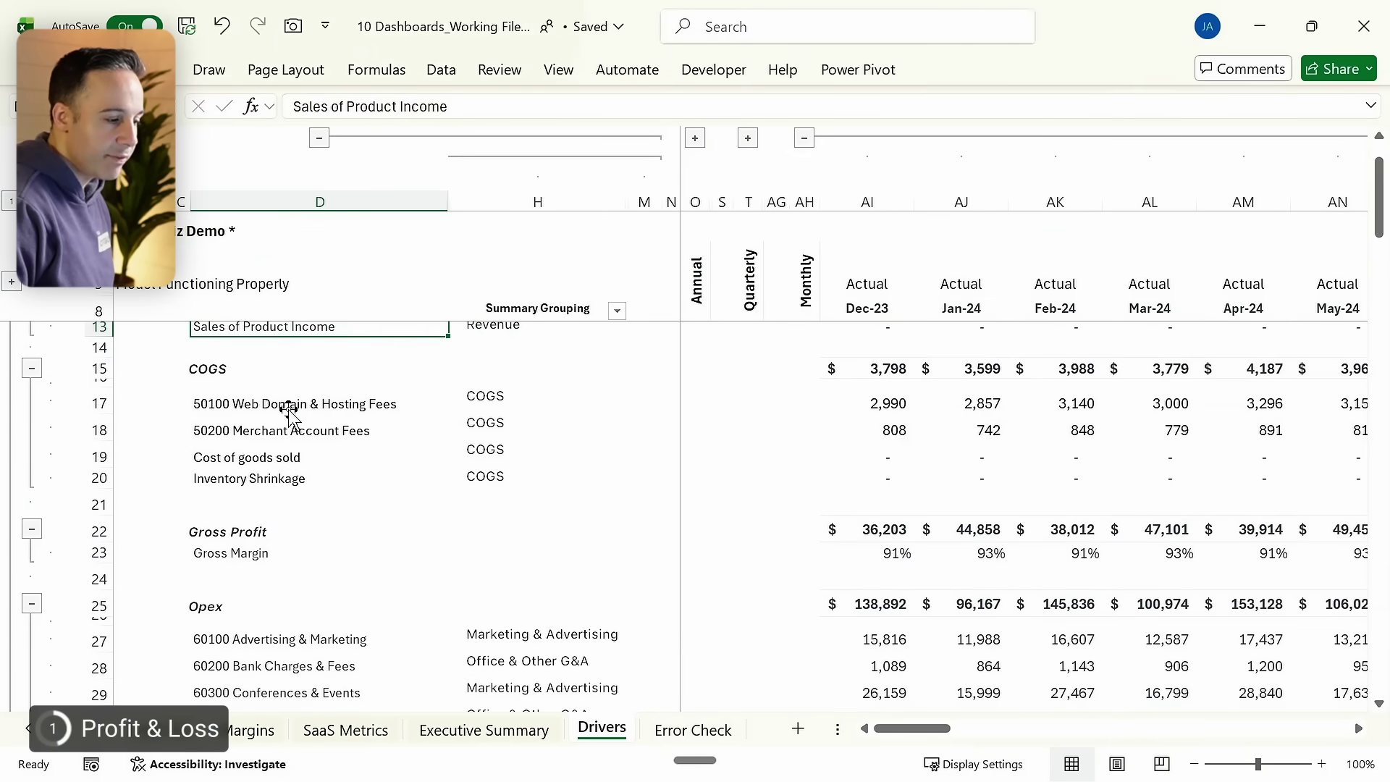
{"action": "scroll", "coordinate": [289, 412], "scroll_direction": "down", "scroll_amount": 2}
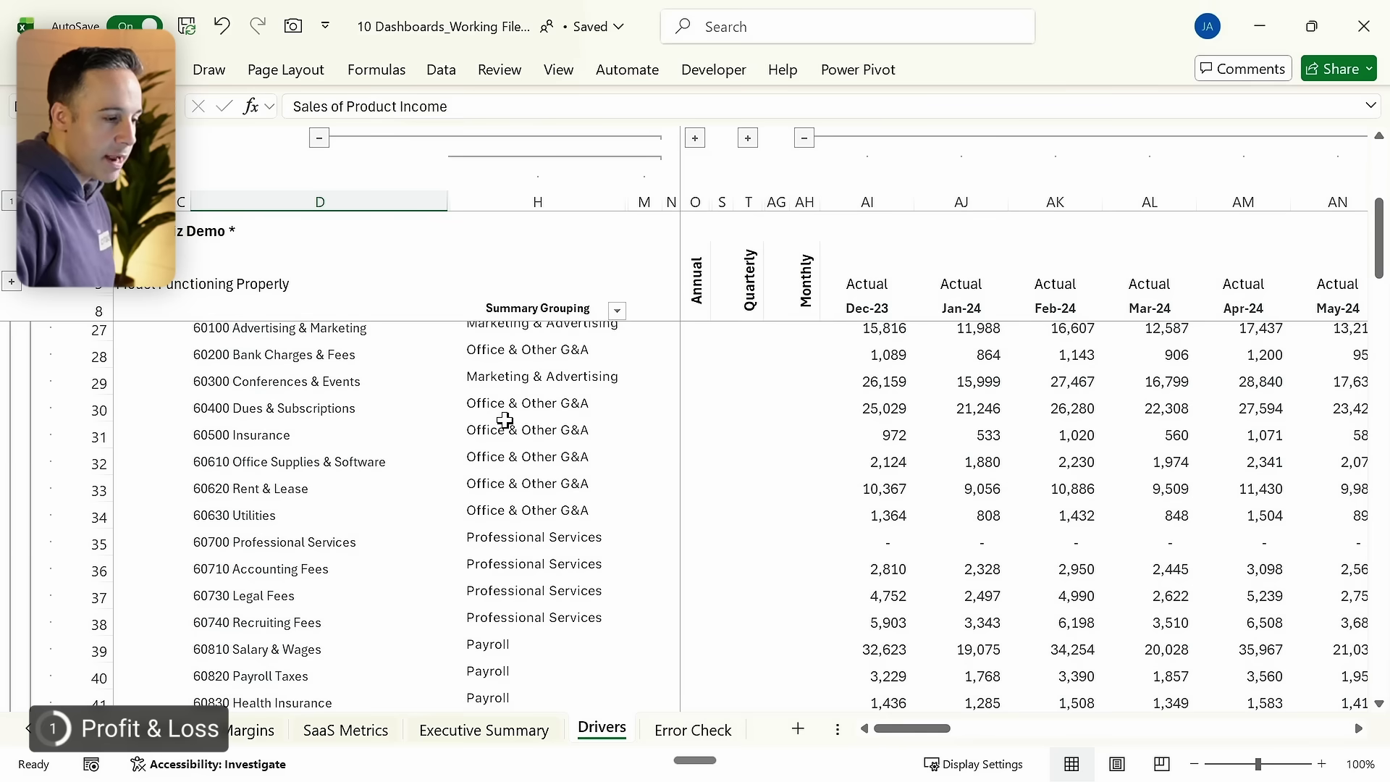
{"action": "scroll", "coordinate": [511, 438], "scroll_direction": "up", "scroll_amount": 8}
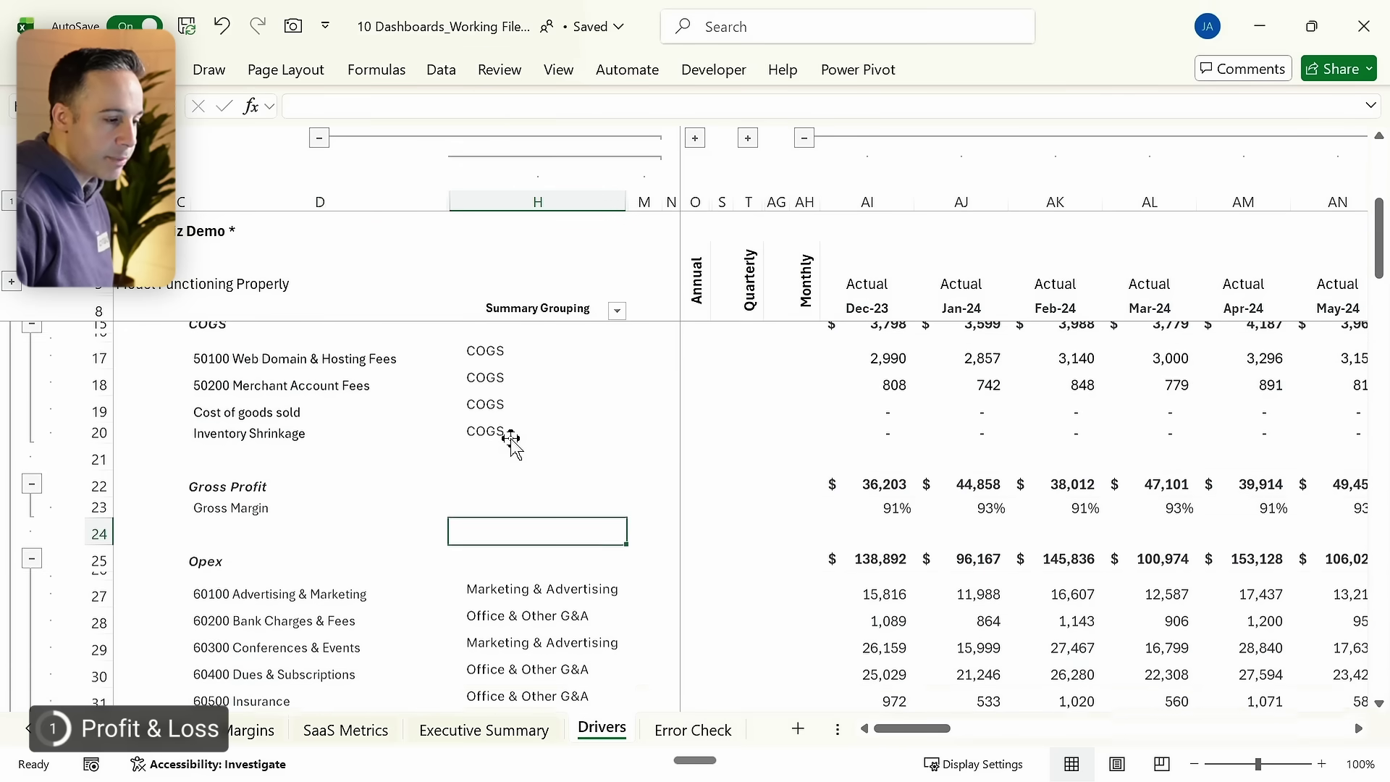
{"action": "scroll", "coordinate": [510, 438], "scroll_direction": "down", "scroll_amount": 1}
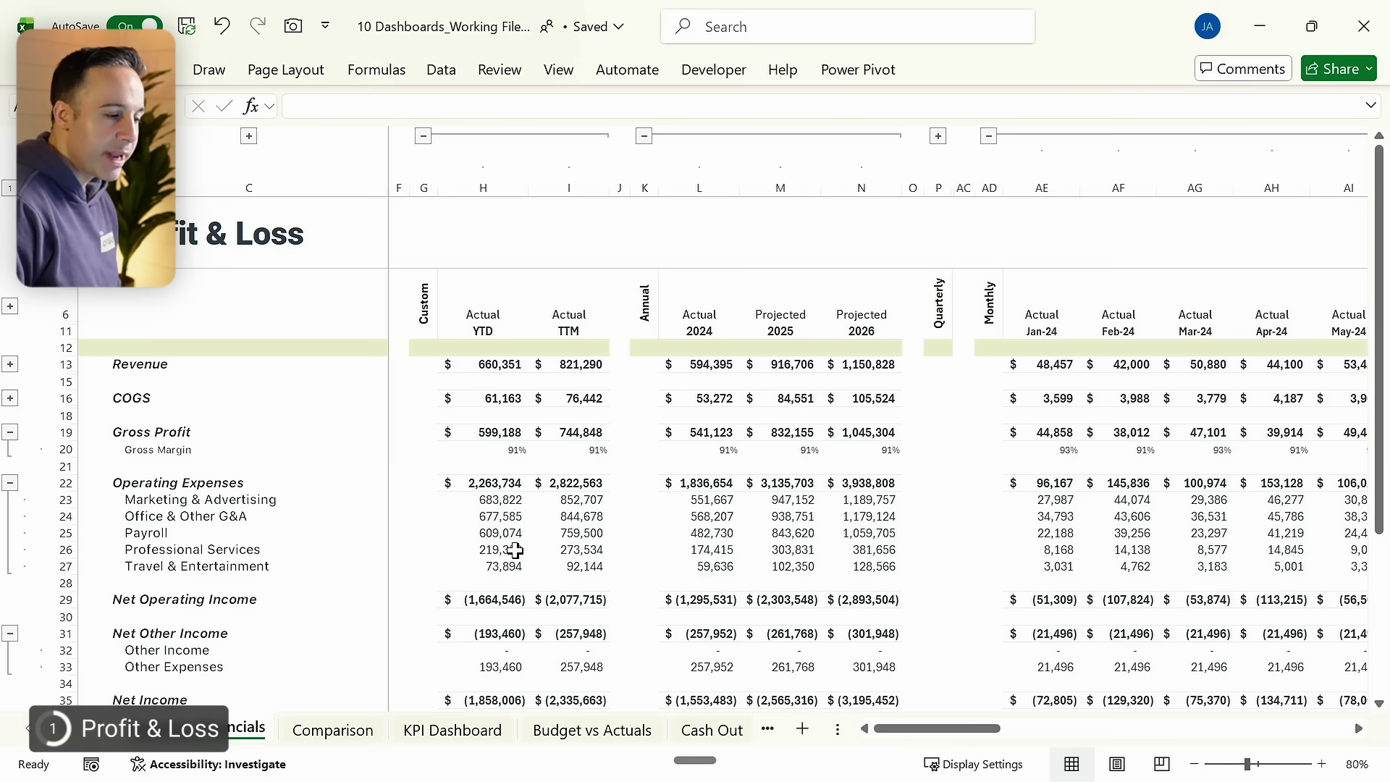
Step: Inspect the Profit & Loss summary formula and the YTD, annual and quarterly period columns, collapsing the quarterly group
{"action": "left_click", "coordinate": [510, 550]}
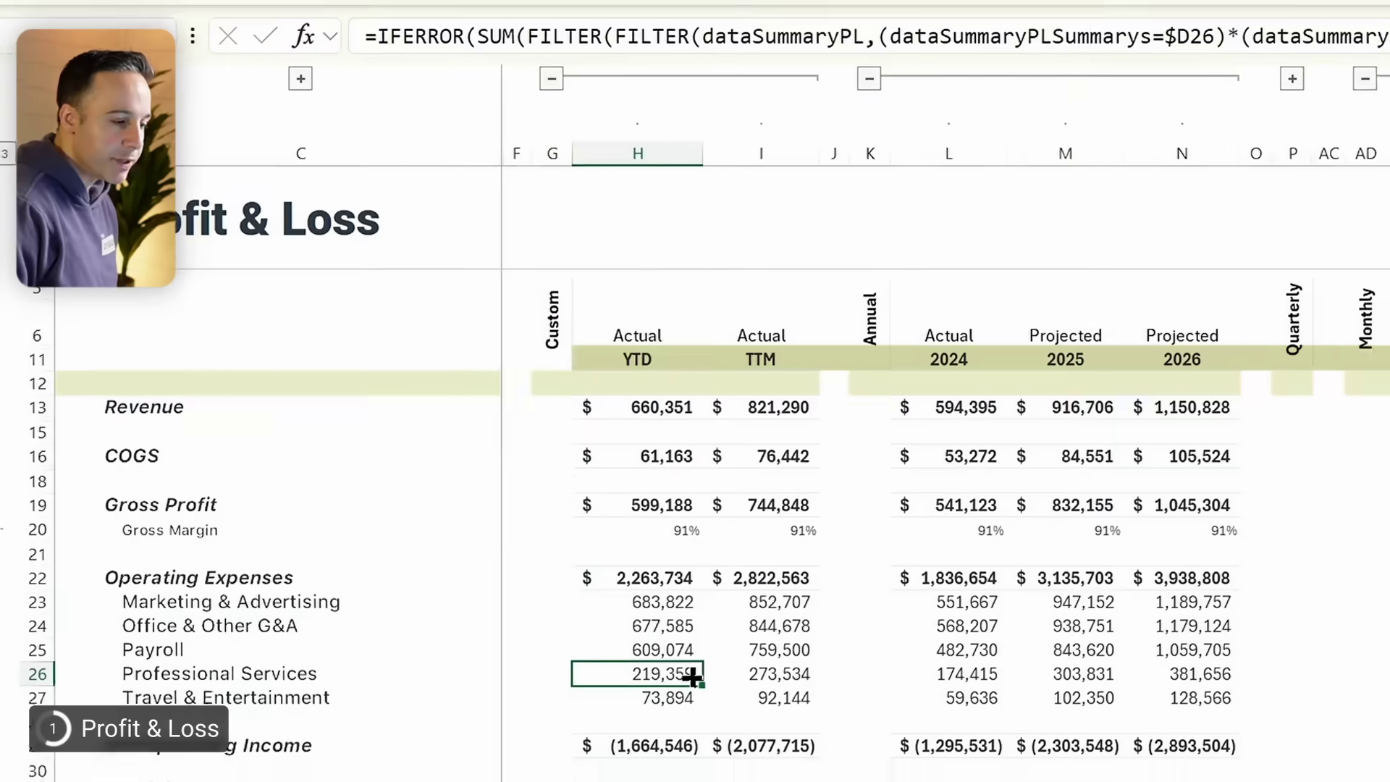
{"action": "left_click", "coordinate": [656, 365]}
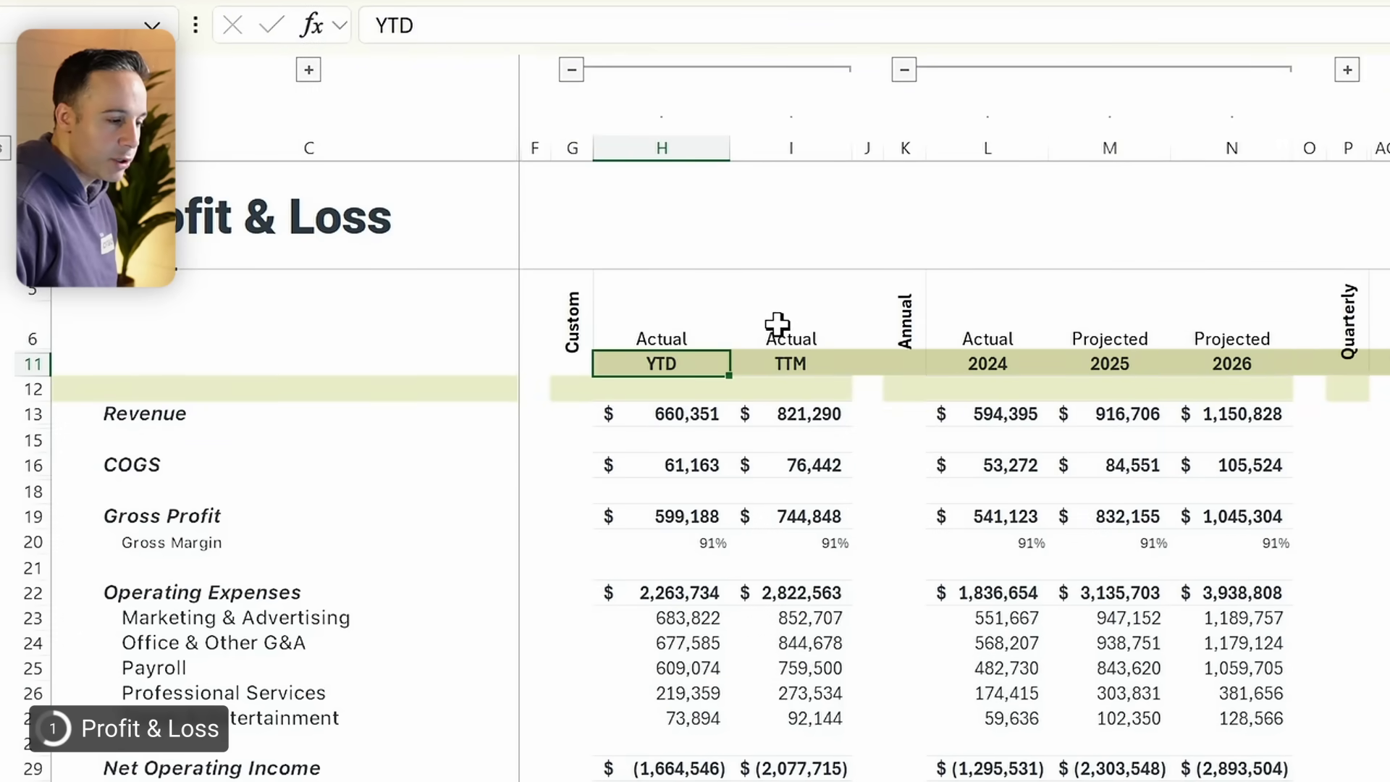
{"action": "left_click", "coordinate": [961, 366]}
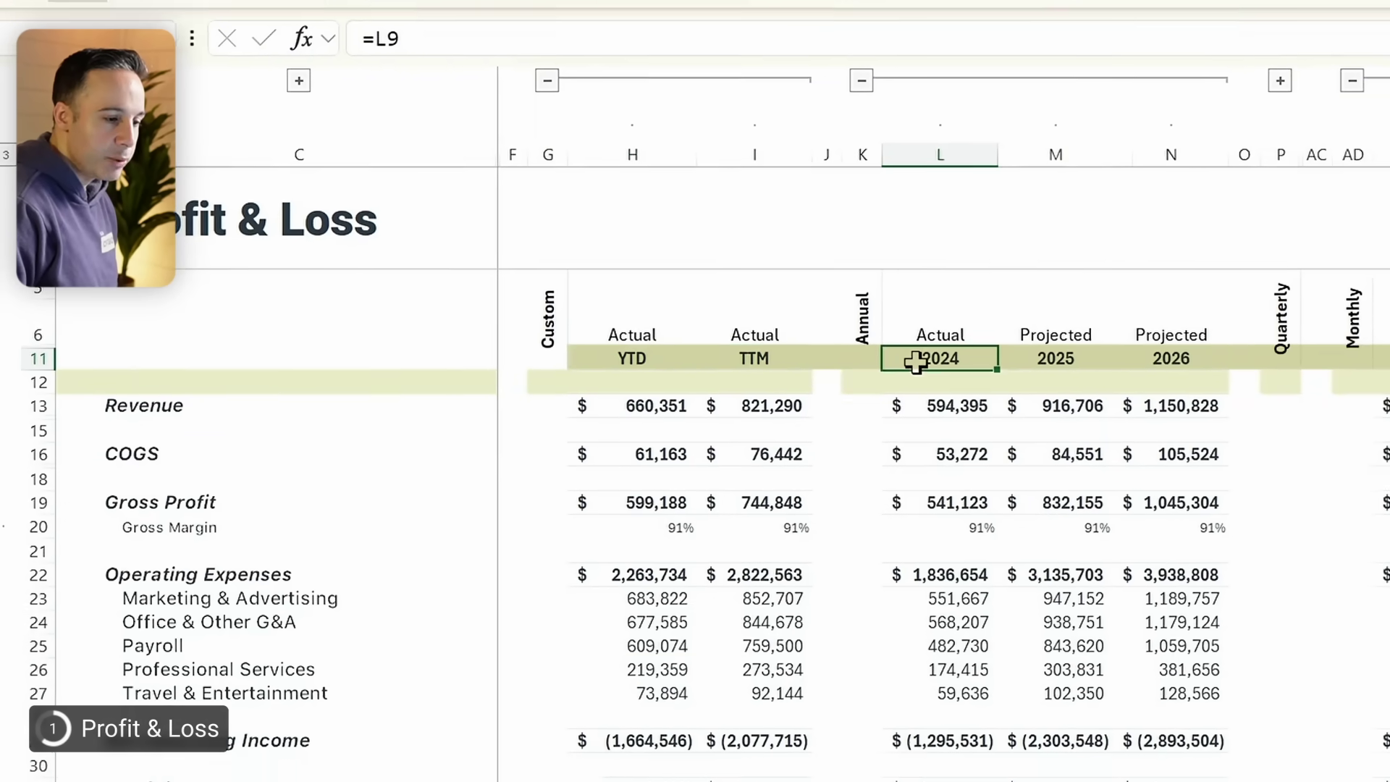
{"action": "scroll", "coordinate": [1158, 22], "scroll_direction": "right", "scroll_amount": 5}
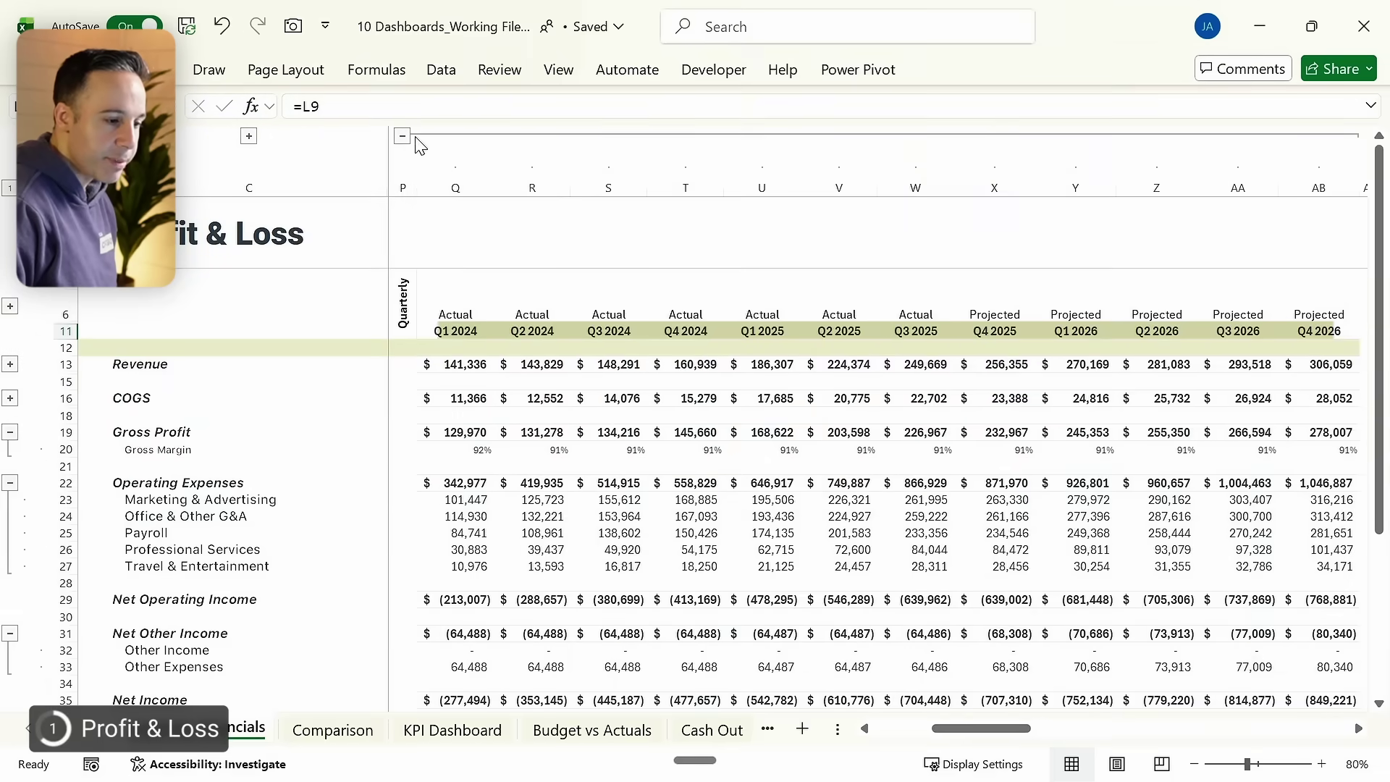
{"action": "left_click", "coordinate": [403, 136]}
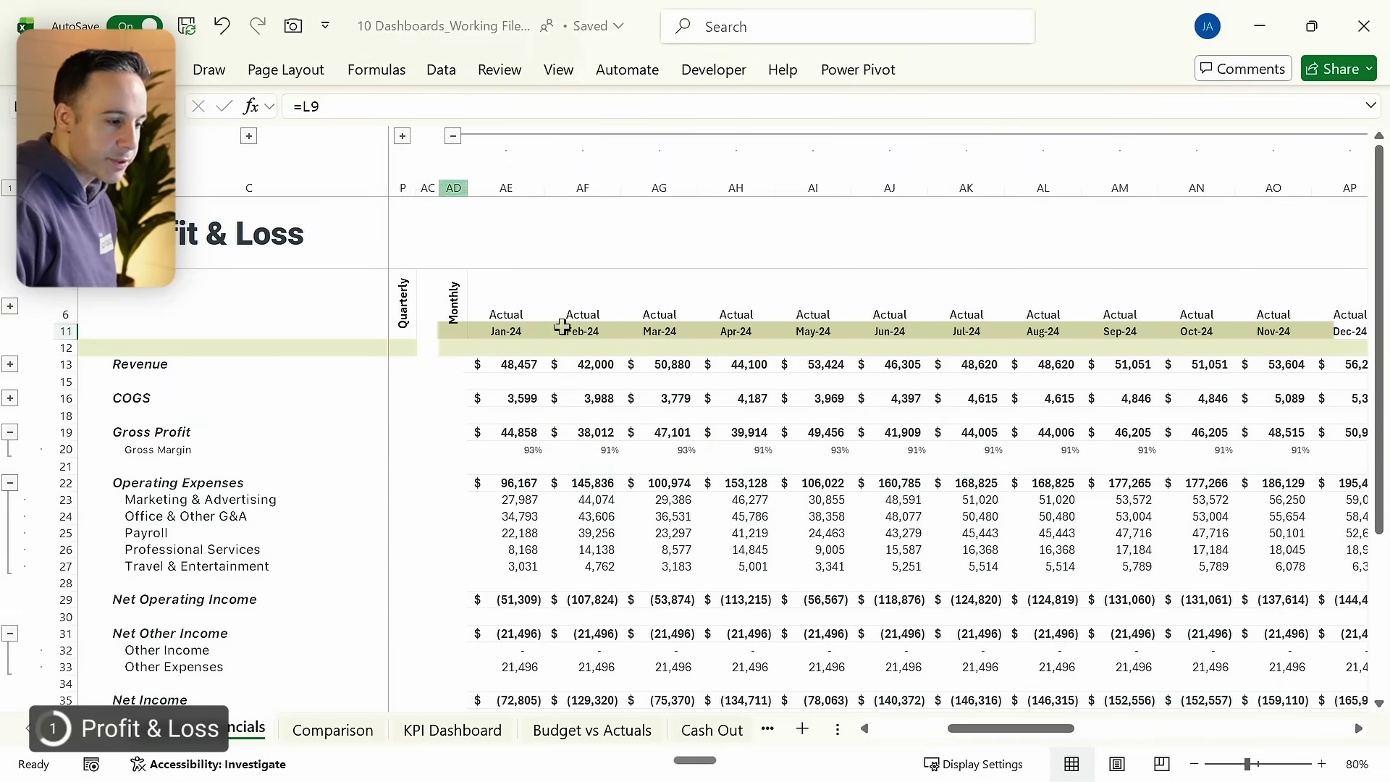
Step: Examine the monthly Profit & Loss columns from Jan-24 across the boundary between actual and projected months
{"action": "key", "text": "ctrl+Left"}
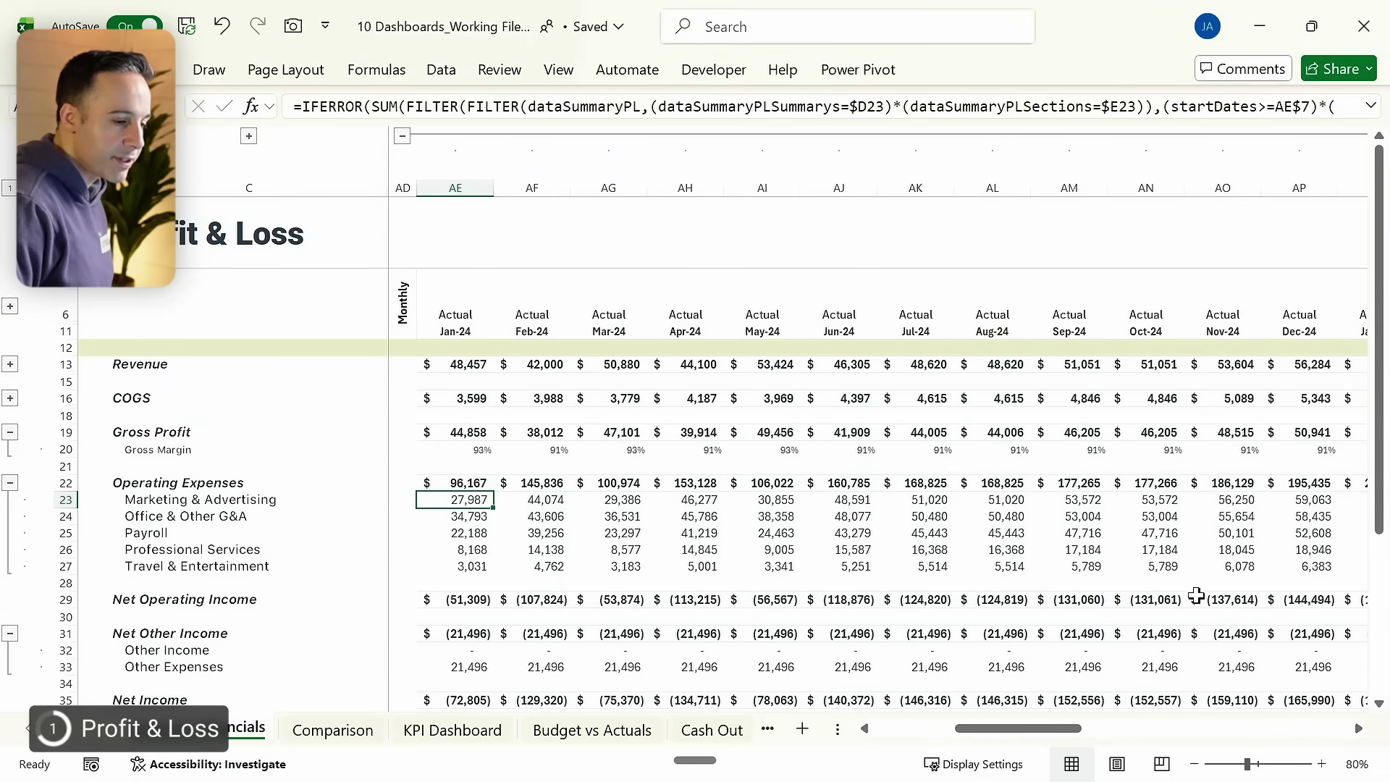
{"action": "key", "text": "Right"}
{"action": "key", "text": "Right"}
{"action": "key", "text": "Right"}
{"action": "key", "text": "Right"}
{"action": "key", "text": "Right"}
{"action": "key", "text": "Right"}
{"action": "key", "text": "Right"}
{"action": "key", "text": "Right"}
{"action": "key", "text": "Right"}
{"action": "key", "text": "Right"}
{"action": "key", "text": "Right"}
{"action": "key", "text": "Right"}
{"action": "key", "text": "Right"}
{"action": "key", "text": "Right"}
{"action": "key", "text": "Right"}
{"action": "key", "text": "Right"}
{"action": "key", "text": "Right"}
{"action": "key", "text": "Right"}
{"action": "key", "text": "Right"}
{"action": "key", "text": "Right"}
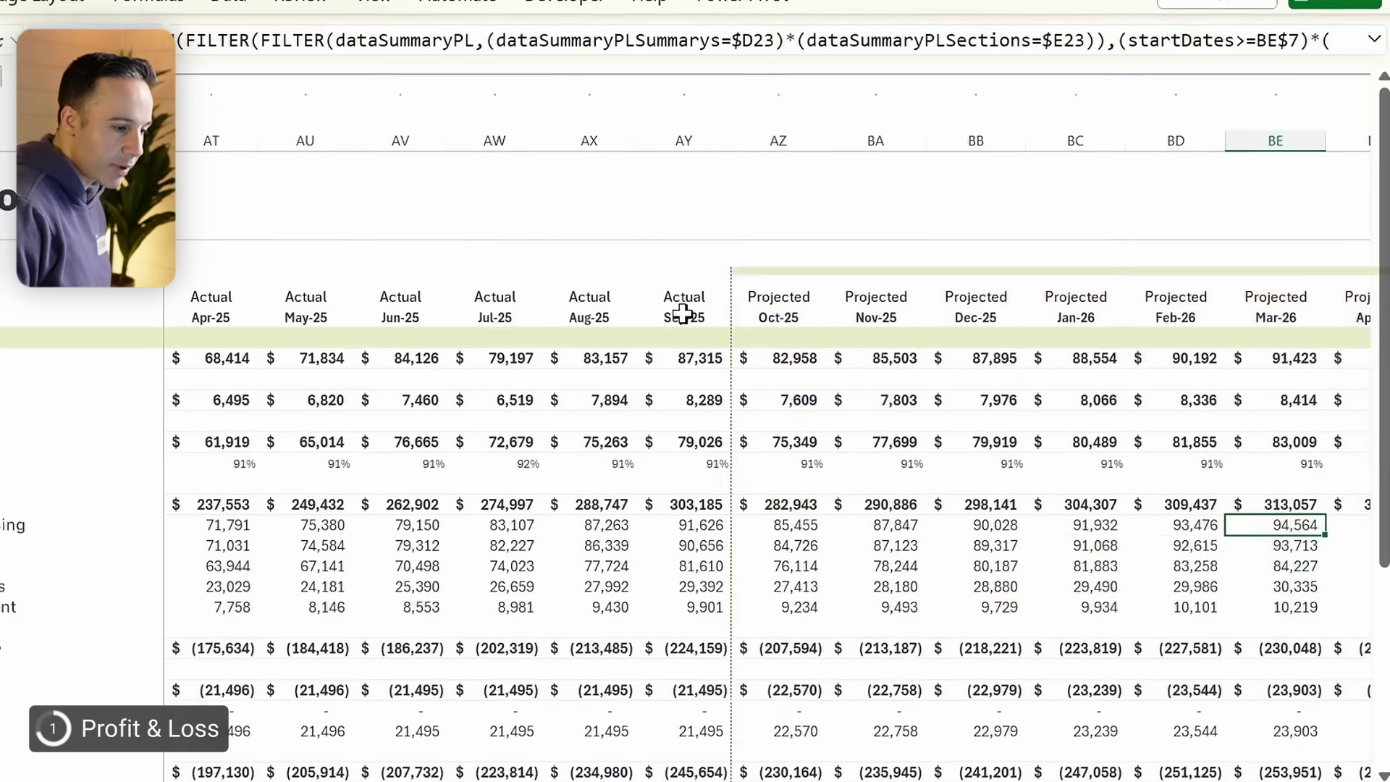
{"action": "scroll", "coordinate": [808, 557], "scroll_direction": "down", "scroll_amount": 1}
{"action": "scroll", "coordinate": [808, 556], "scroll_direction": "up", "scroll_amount": 1}
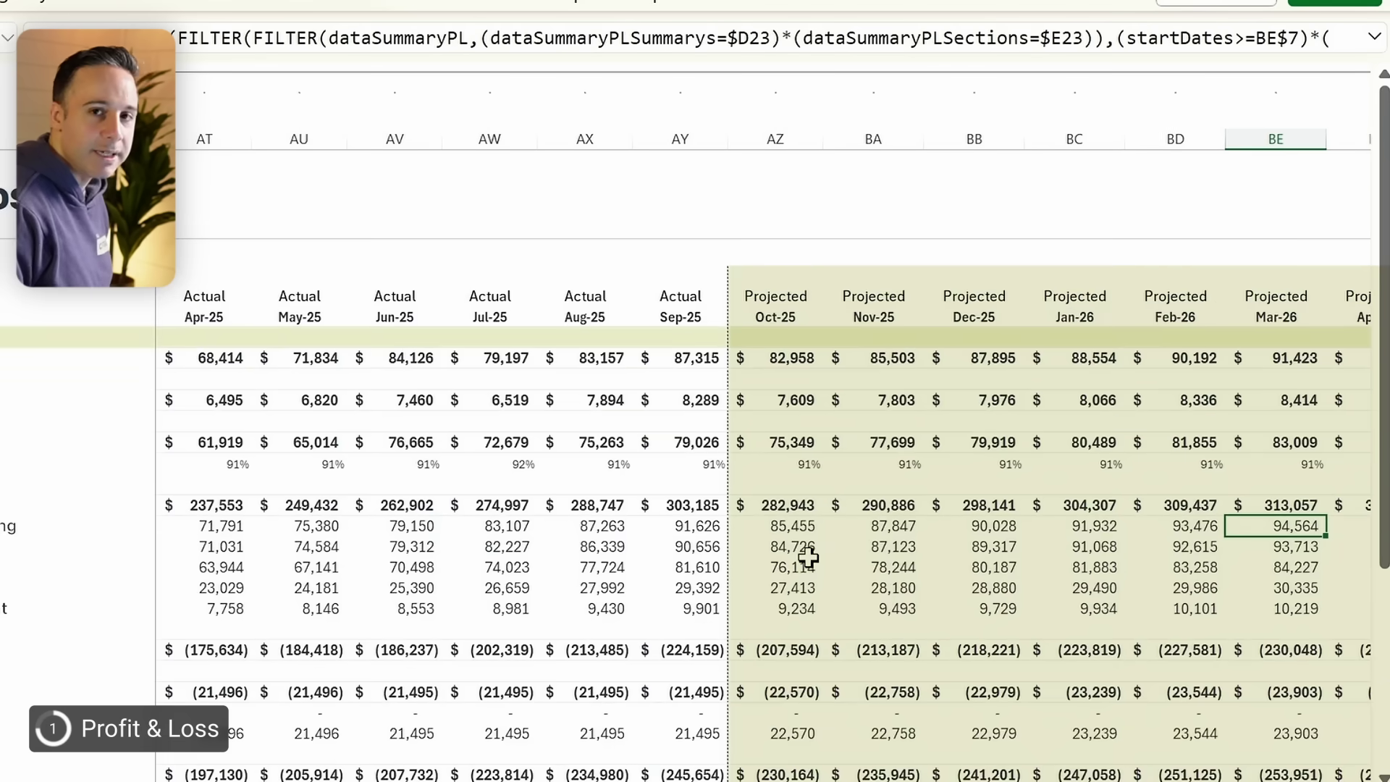
{"action": "left_click", "coordinate": [902, 580]}
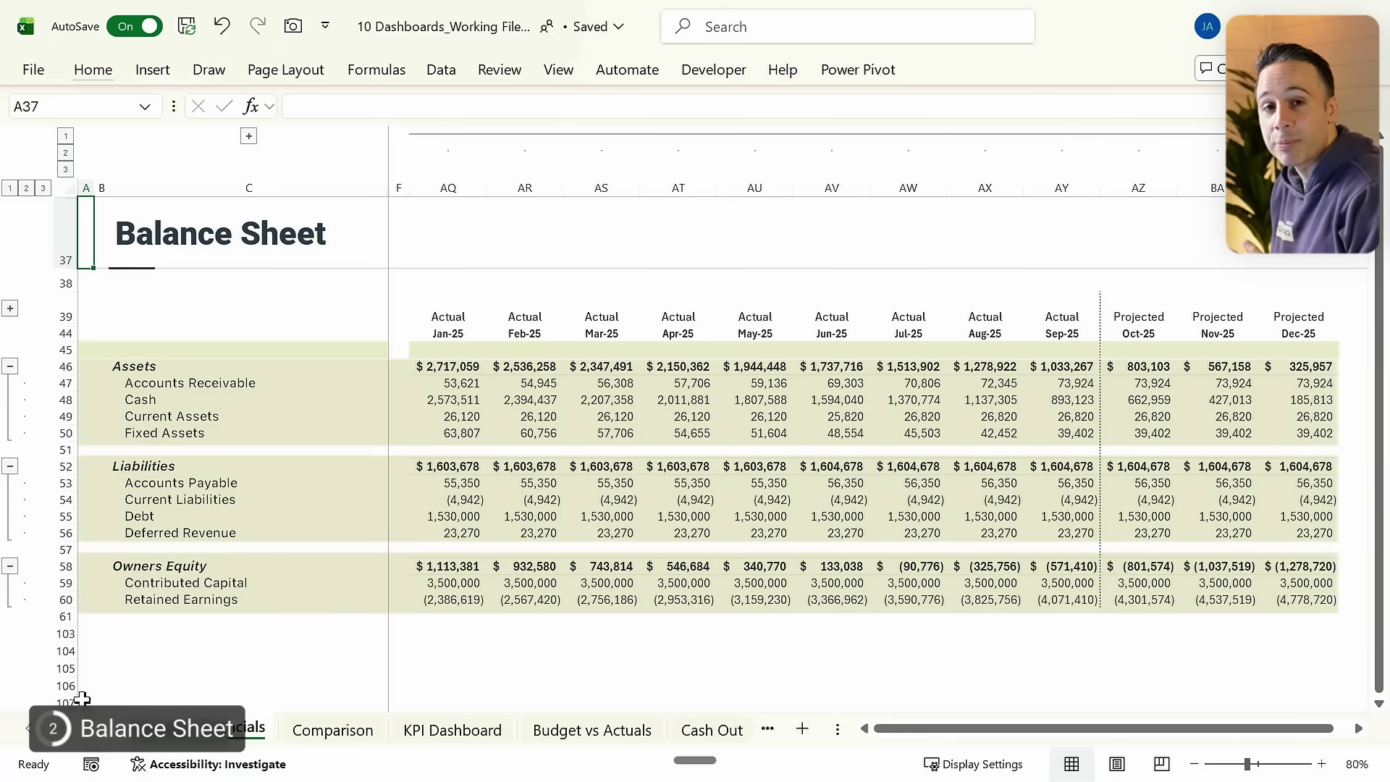
Step: Examine the balance sheet accounts and their Summary Grouping assignments on the Drivers sheet
{"action": "key", "text": "ctrl+Page_Down"}
{"action": "scroll", "coordinate": [621, 622], "scroll_direction": "down", "scroll_amount": 10}
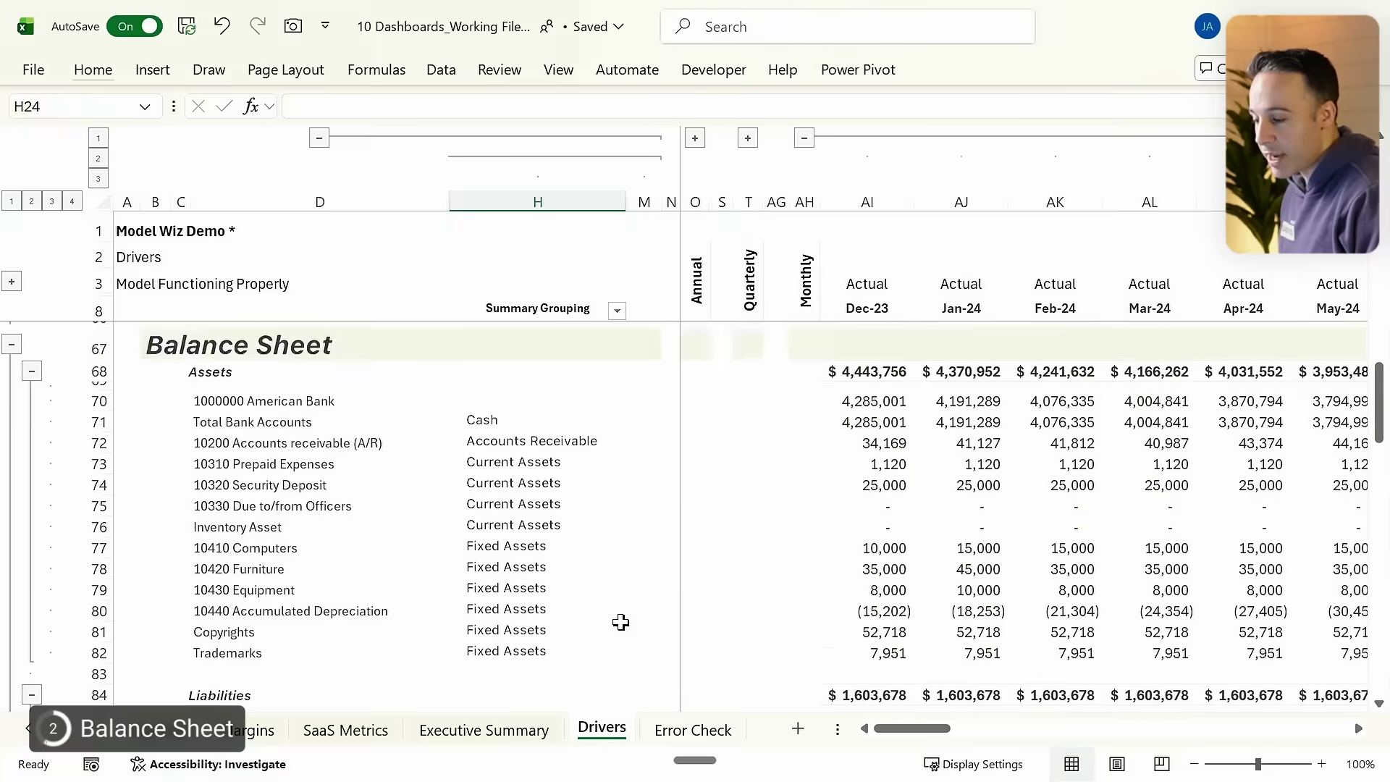
{"action": "scroll", "coordinate": [620, 623], "scroll_direction": "down", "scroll_amount": 3}
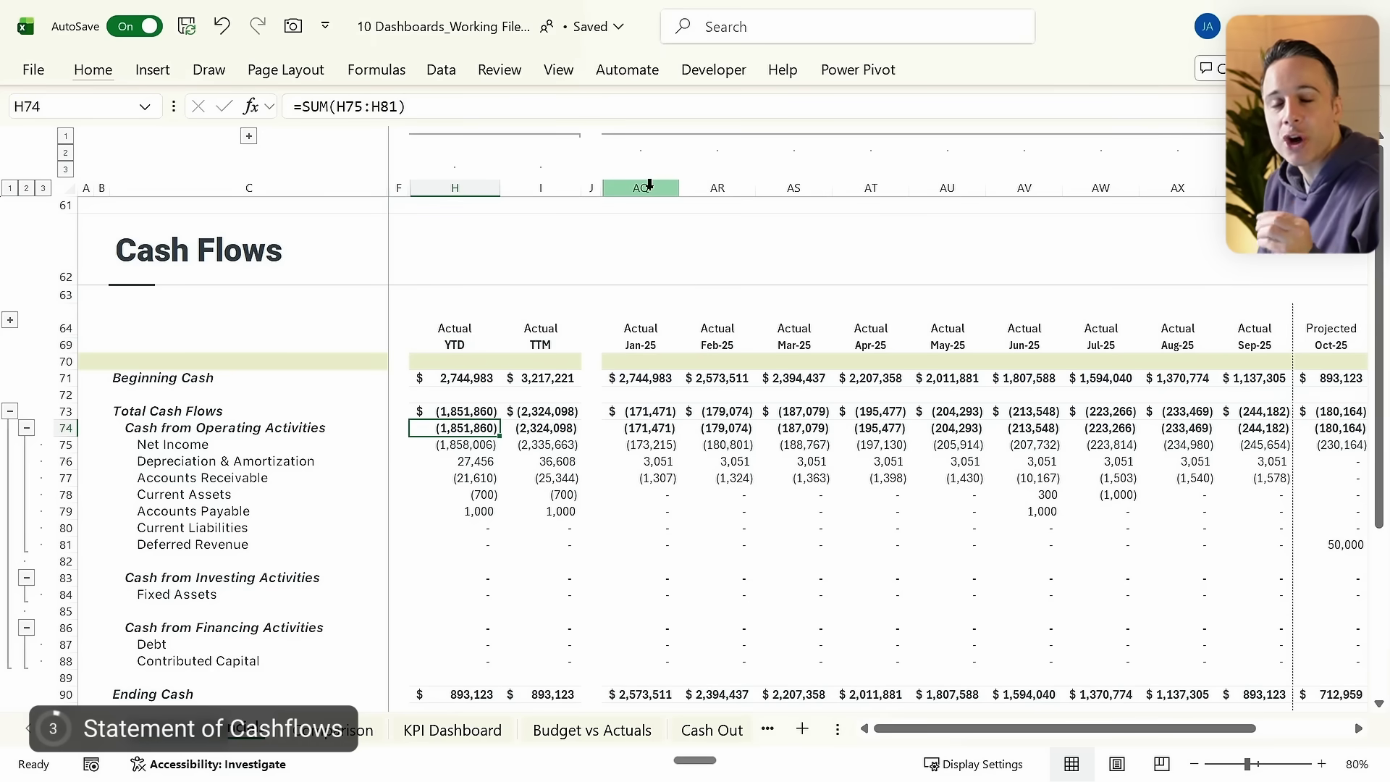
Step: Inspect the Cash Flows section row by row, starting with Cash from Operating Activities
{"action": "left_click_drag", "start_coordinate": [65, 428], "coordinate": [362, 442]}
{"action": "key", "text": "Down"}
{"action": "key", "text": "Up"}
{"action": "key", "text": "shift+space"}
{"action": "key", "text": "Down"}
{"action": "key", "text": "Down"}
{"action": "key", "text": "Down"}
{"action": "key", "text": "shift+space"}
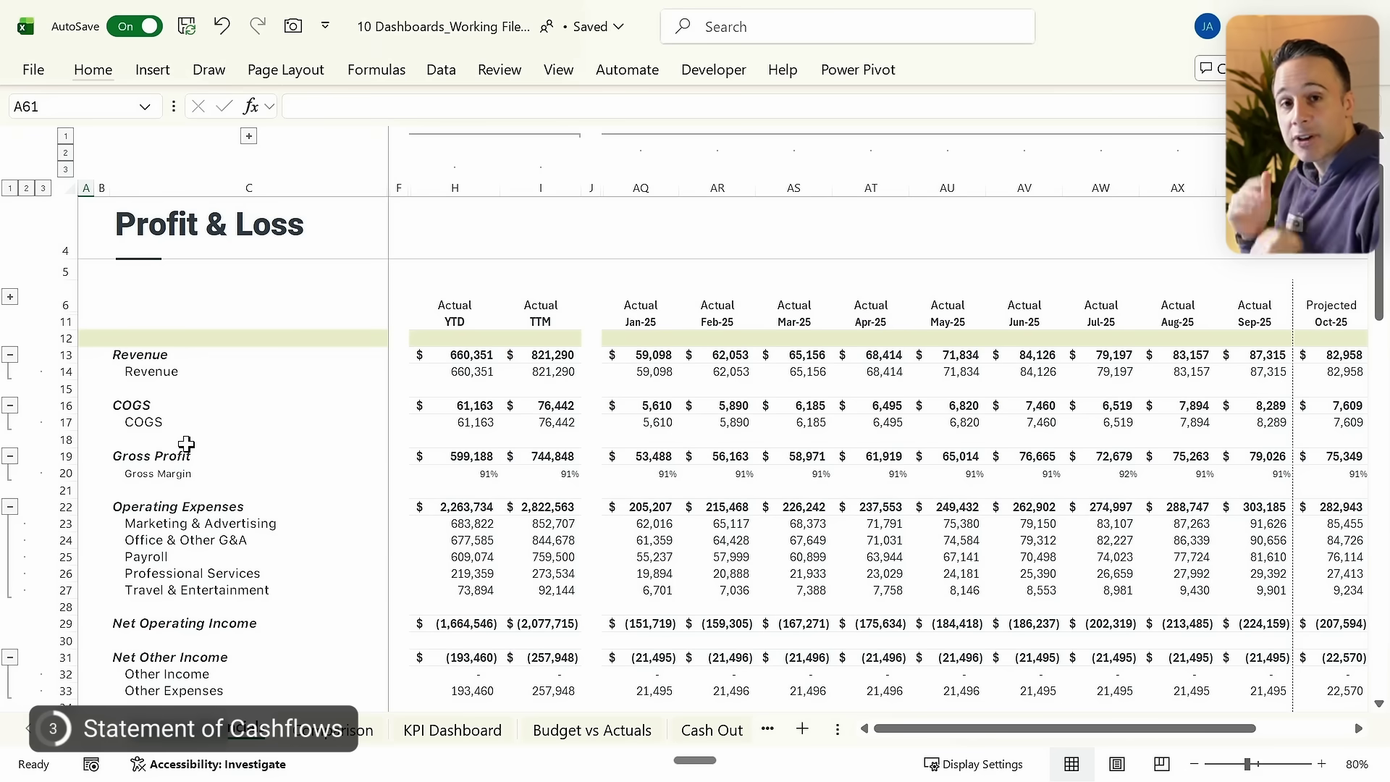
Step: Look through the stacked financial statements on the summary sheet, starting from Profit & Loss
{"action": "scroll", "coordinate": [272, 493], "scroll_direction": "down", "scroll_amount": 8}
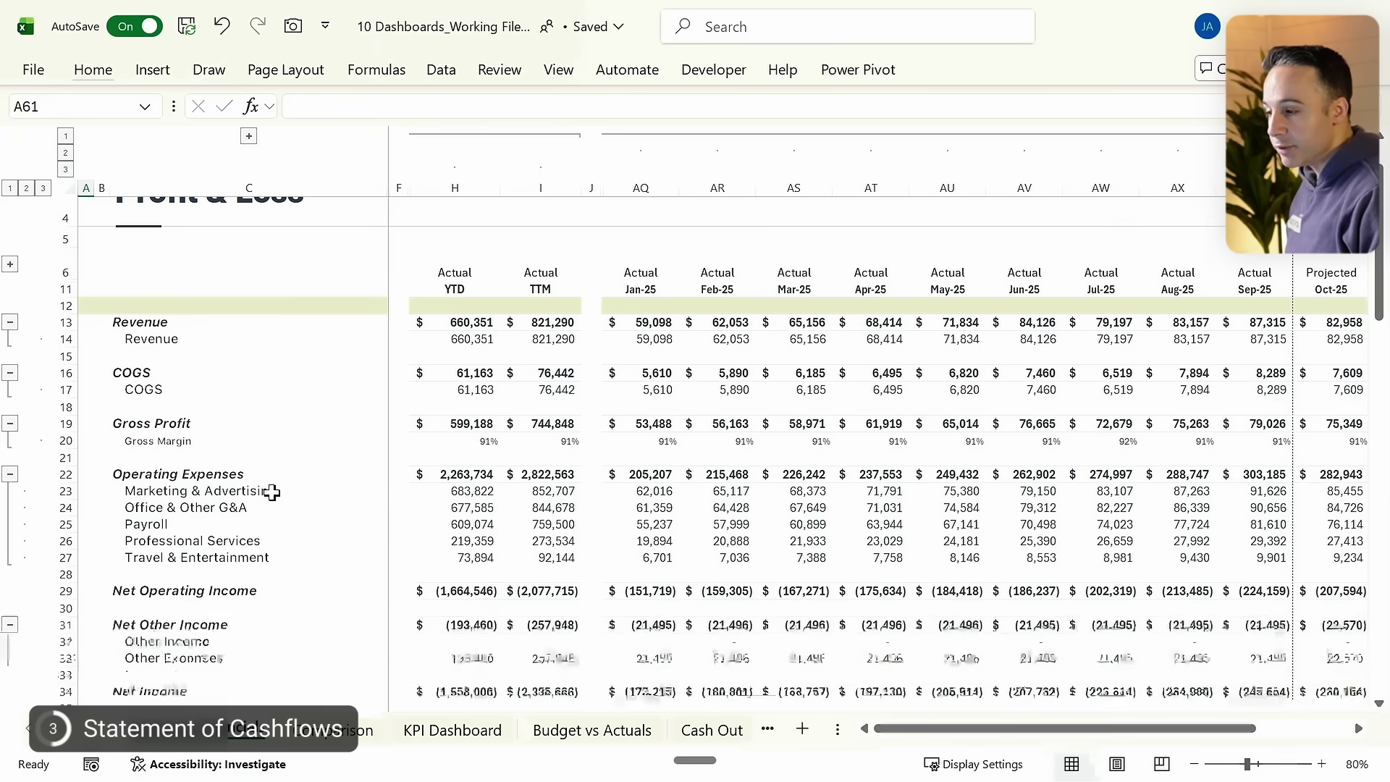
{"action": "scroll", "coordinate": [272, 492], "scroll_direction": "down", "scroll_amount": 10}
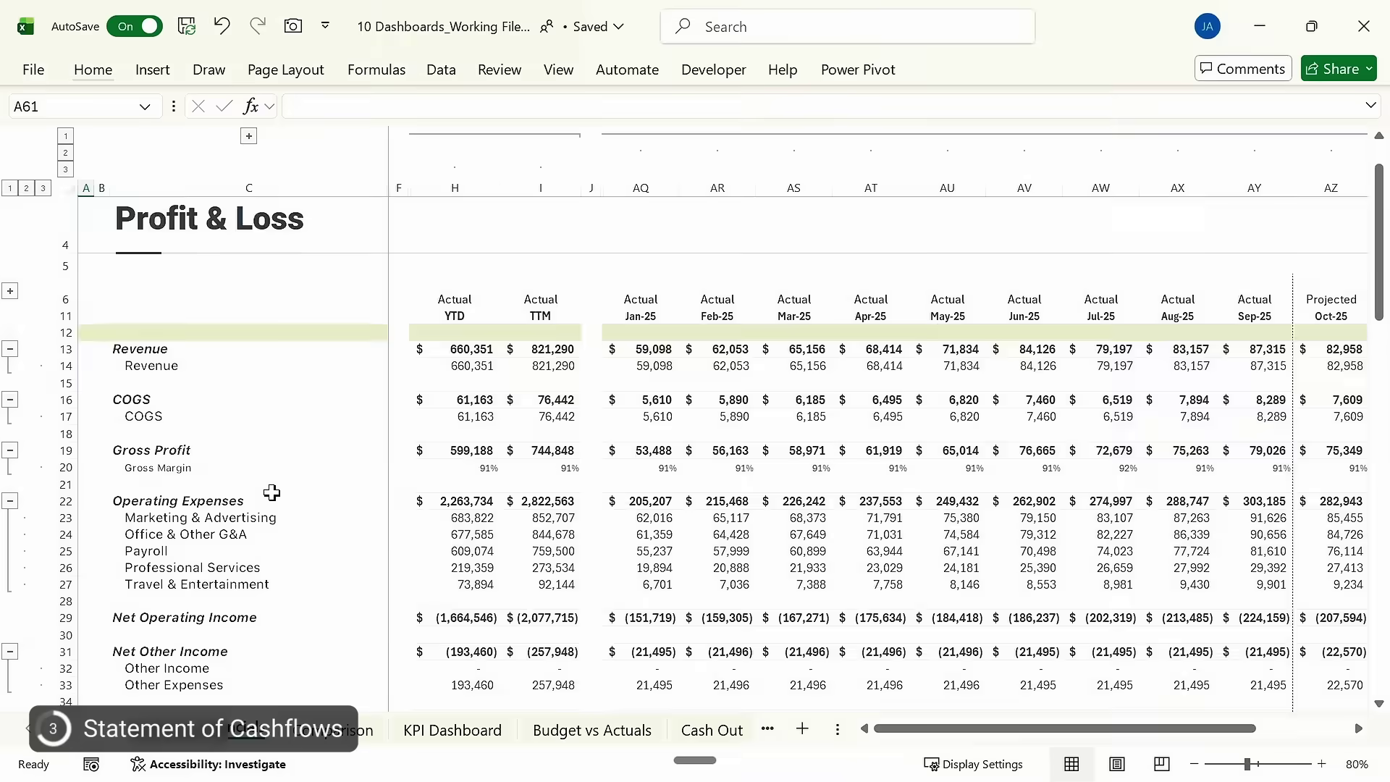
{"action": "scroll", "coordinate": [273, 493], "scroll_direction": "down", "scroll_amount": 15}
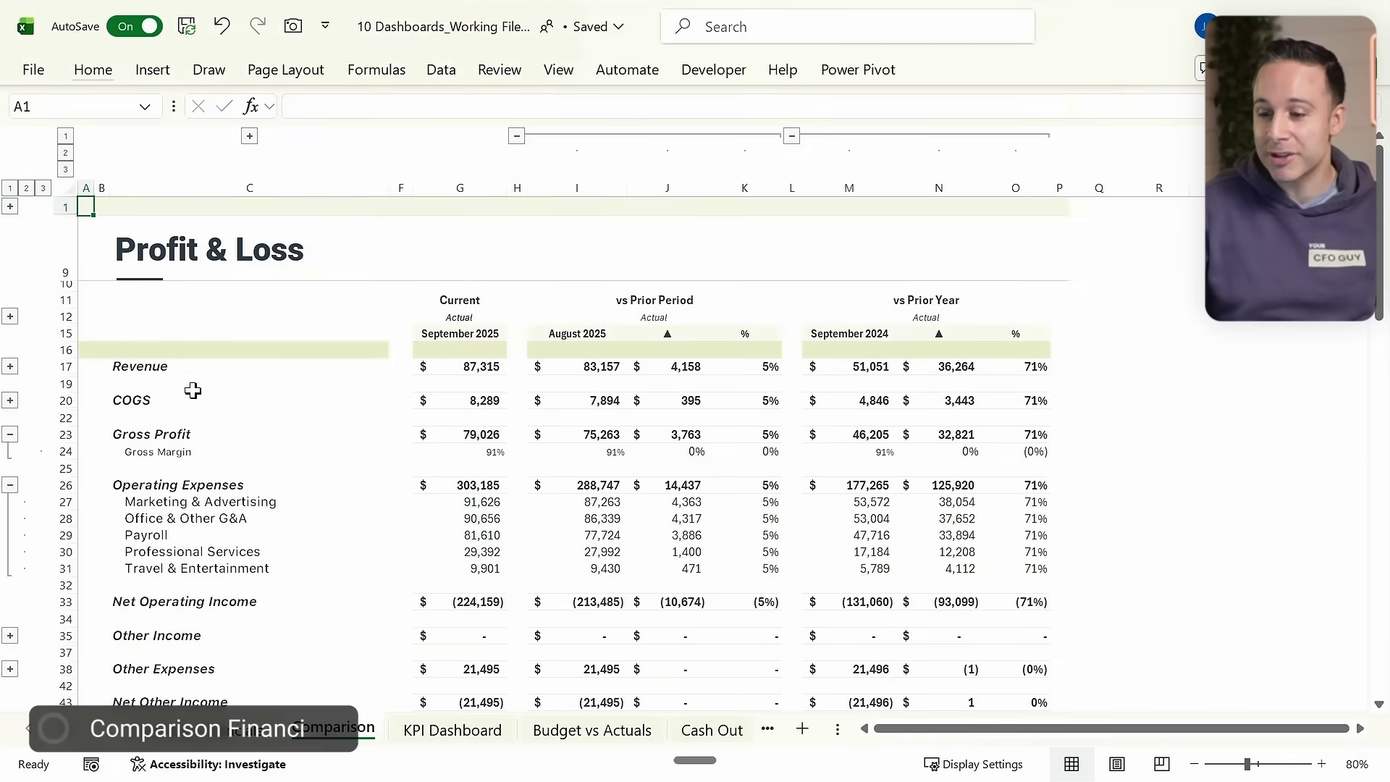
Step: Review the Profit & Loss, Balance Sheet and Cash Flows comparisons on the Comparison sheet, and return to its beginning
{"action": "scroll", "coordinate": [422, 482], "scroll_direction": "down", "scroll_amount": 8}
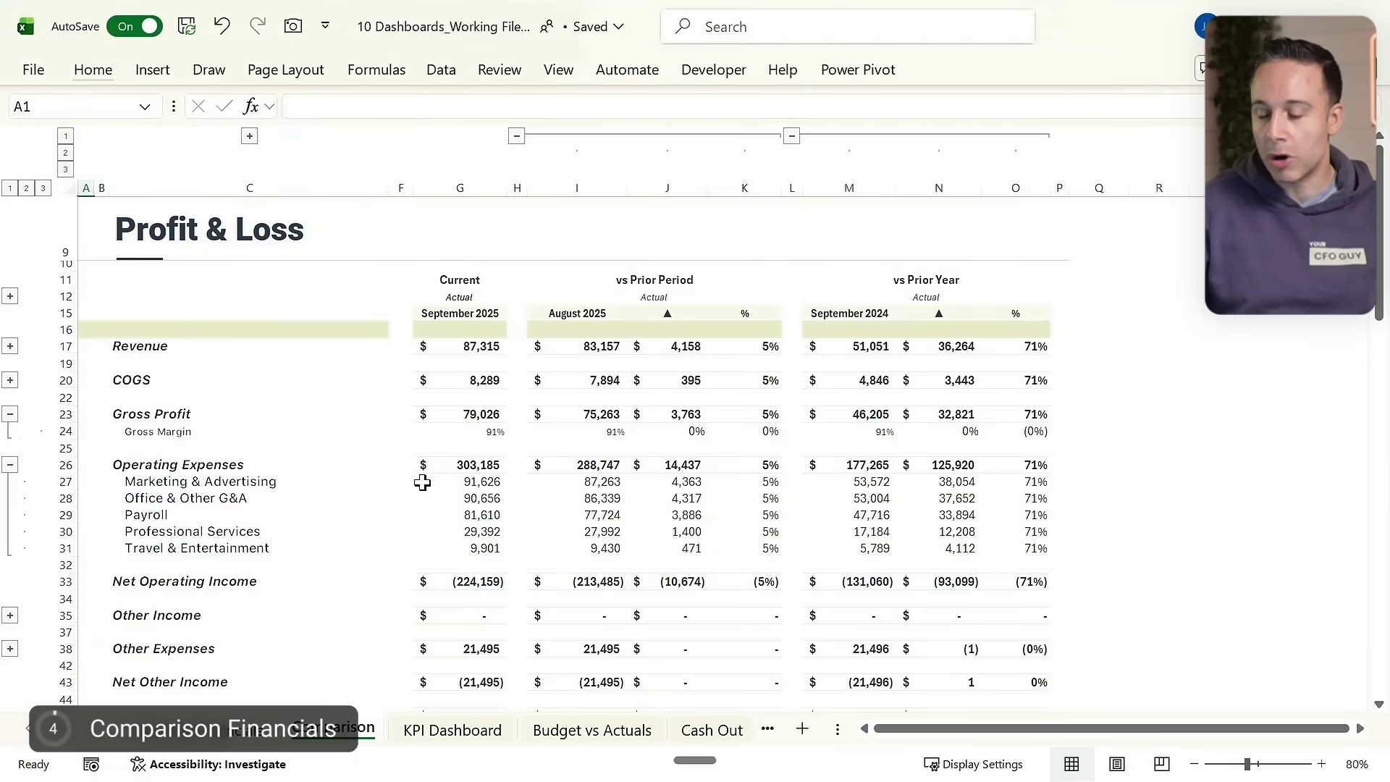
{"action": "scroll", "coordinate": [422, 482], "scroll_direction": "down", "scroll_amount": 5}
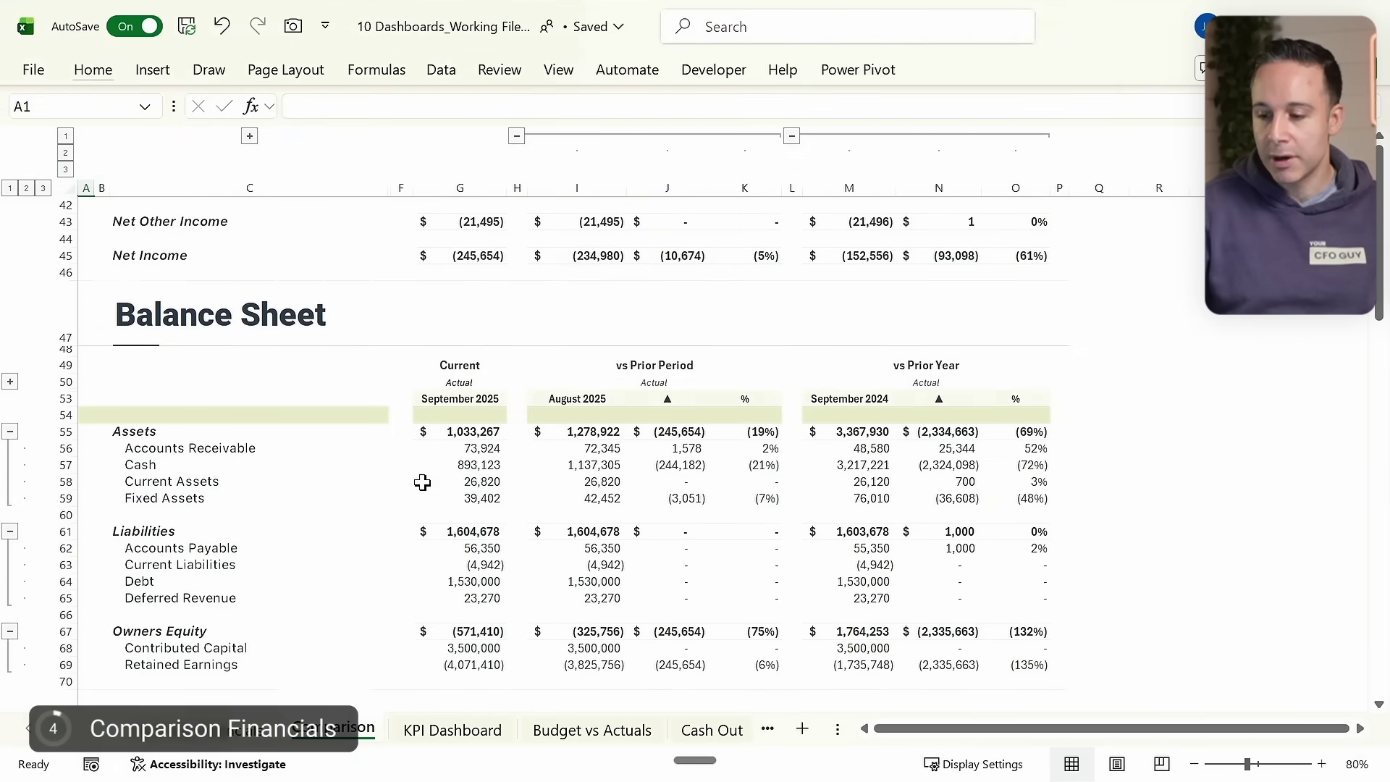
{"action": "scroll", "coordinate": [422, 482], "scroll_direction": "down", "scroll_amount": 6}
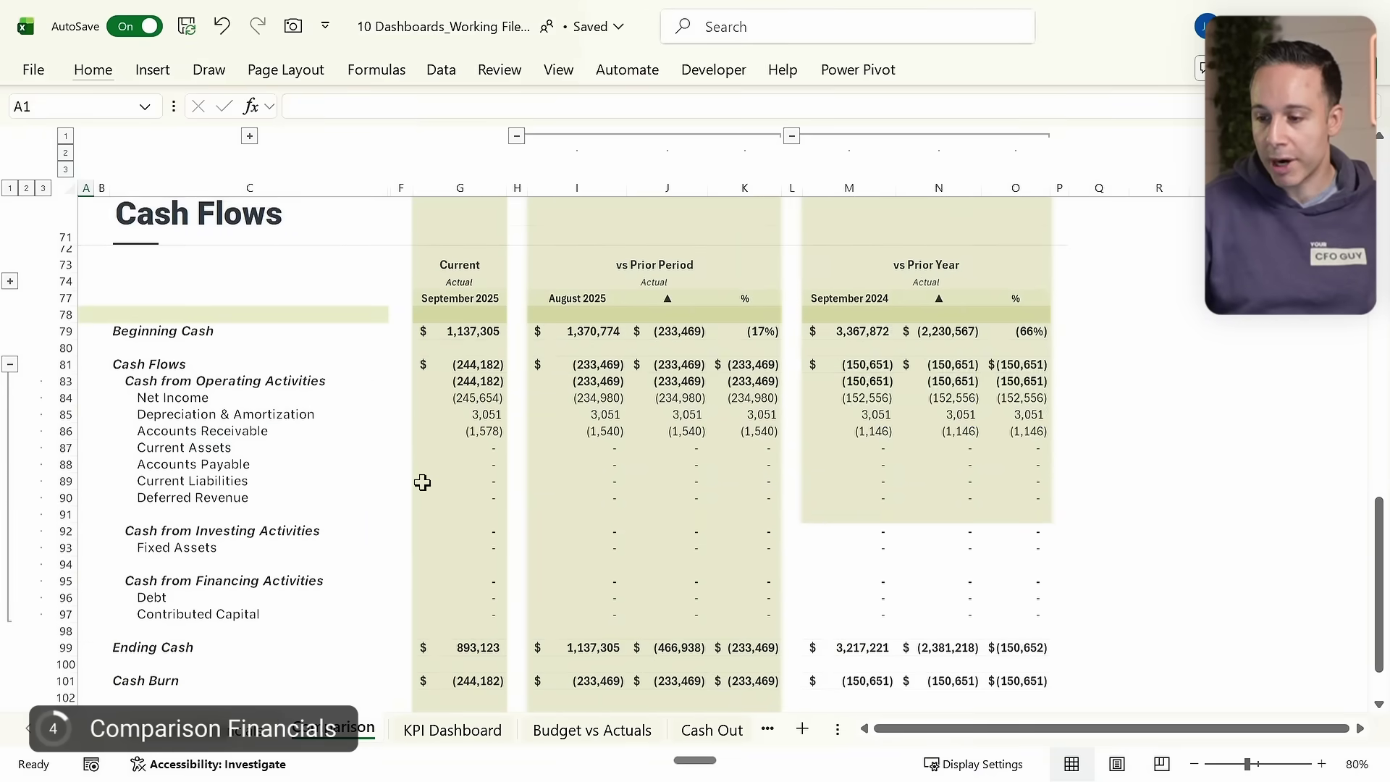
{"action": "key", "text": "ctrl+Home"}
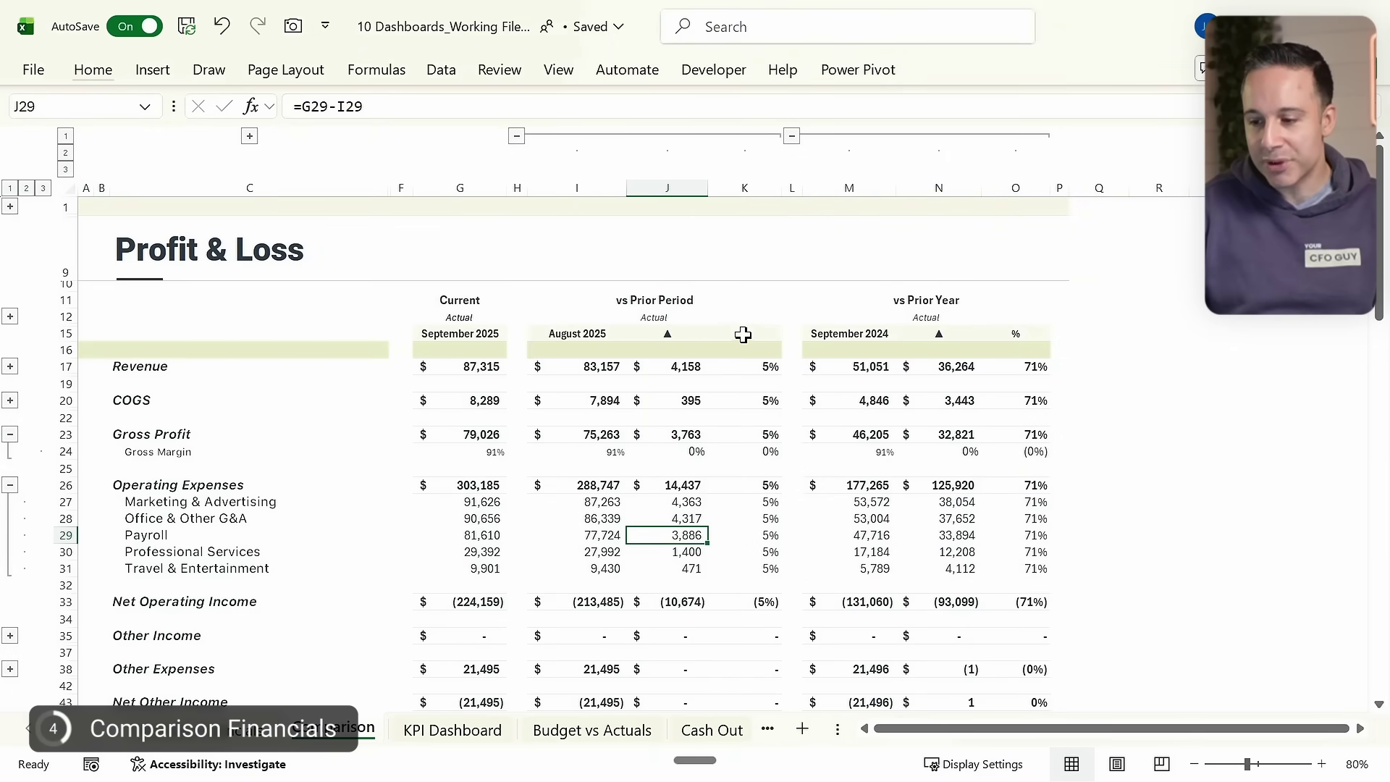
Step: Reveal the collapsed header rows on the Comparison sheet and set the report period to This Quarter
{"action": "left_click", "coordinate": [10, 207]}
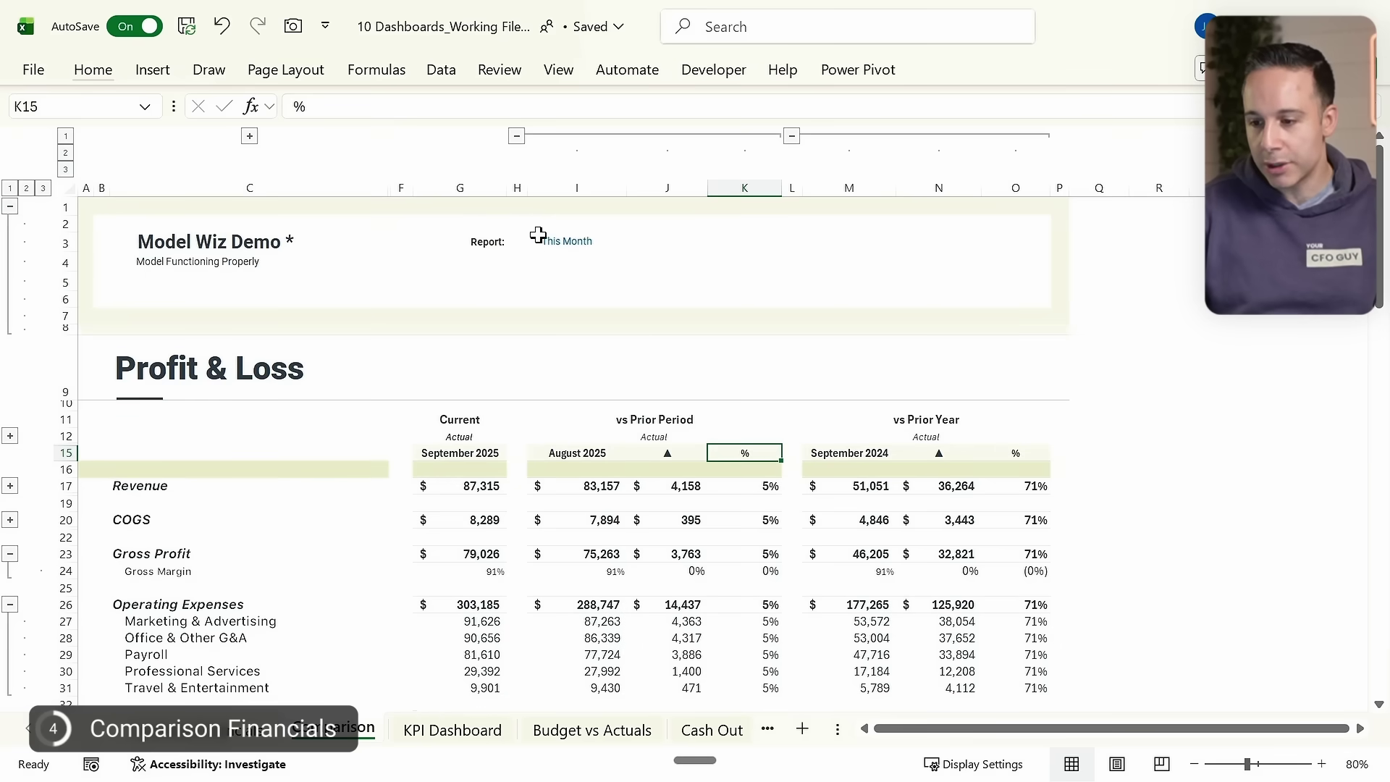
{"action": "left_click", "coordinate": [636, 242]}
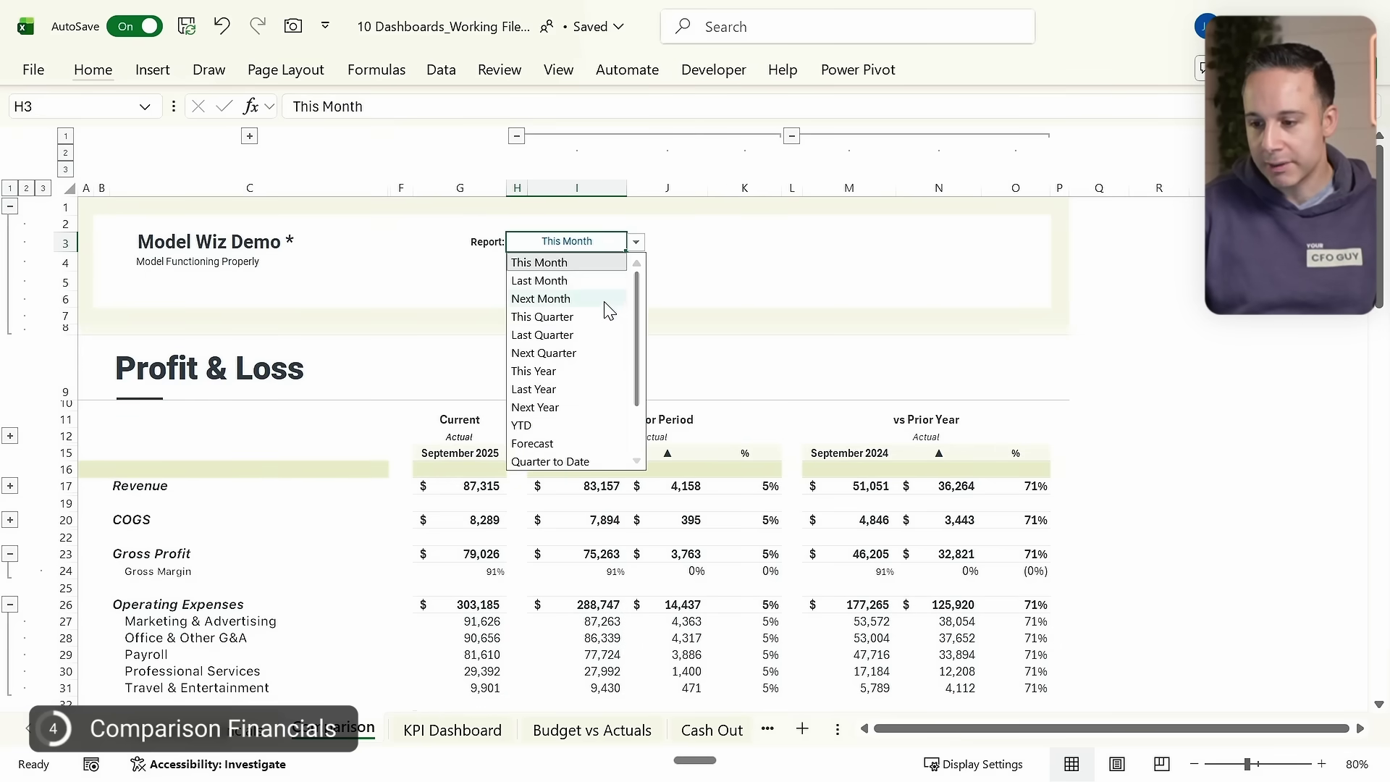
{"action": "left_click", "coordinate": [587, 321]}
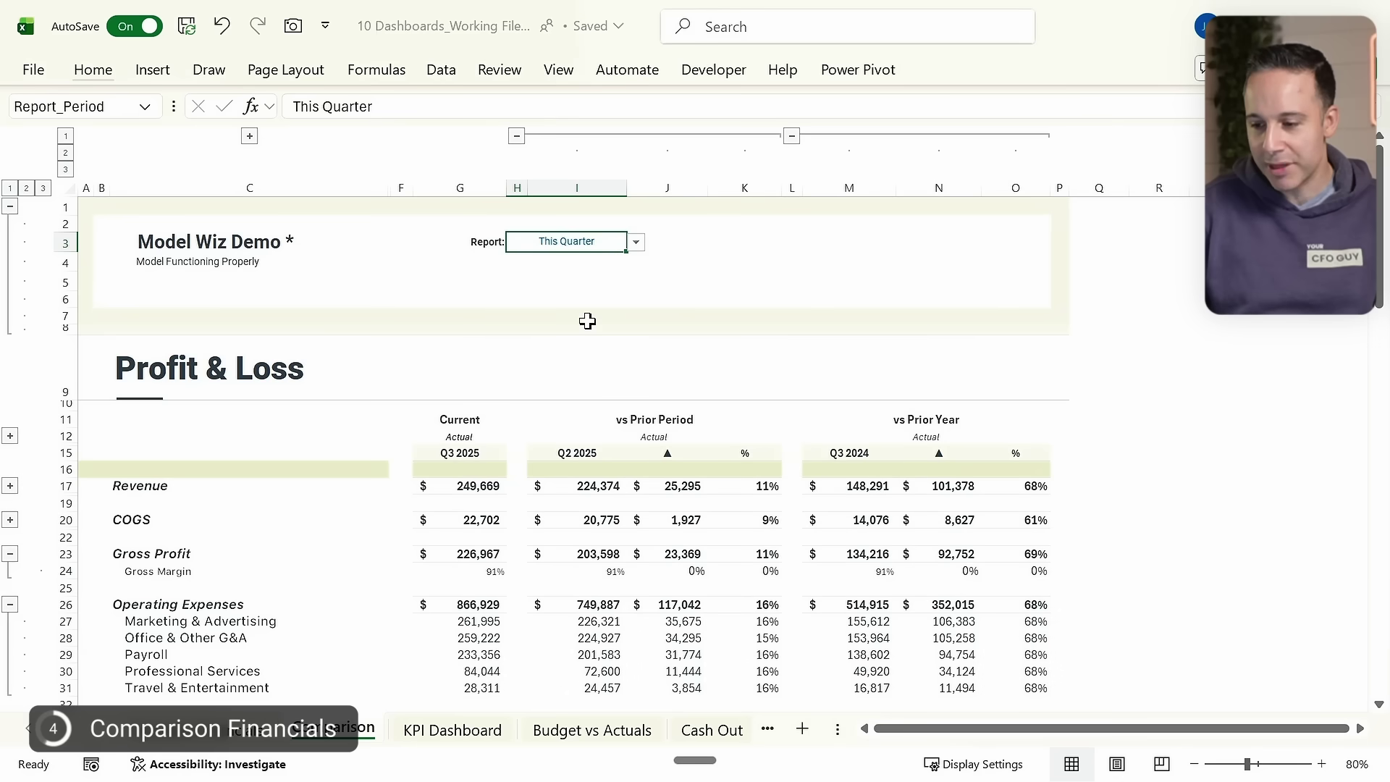
{"action": "left_click", "coordinate": [448, 454]}
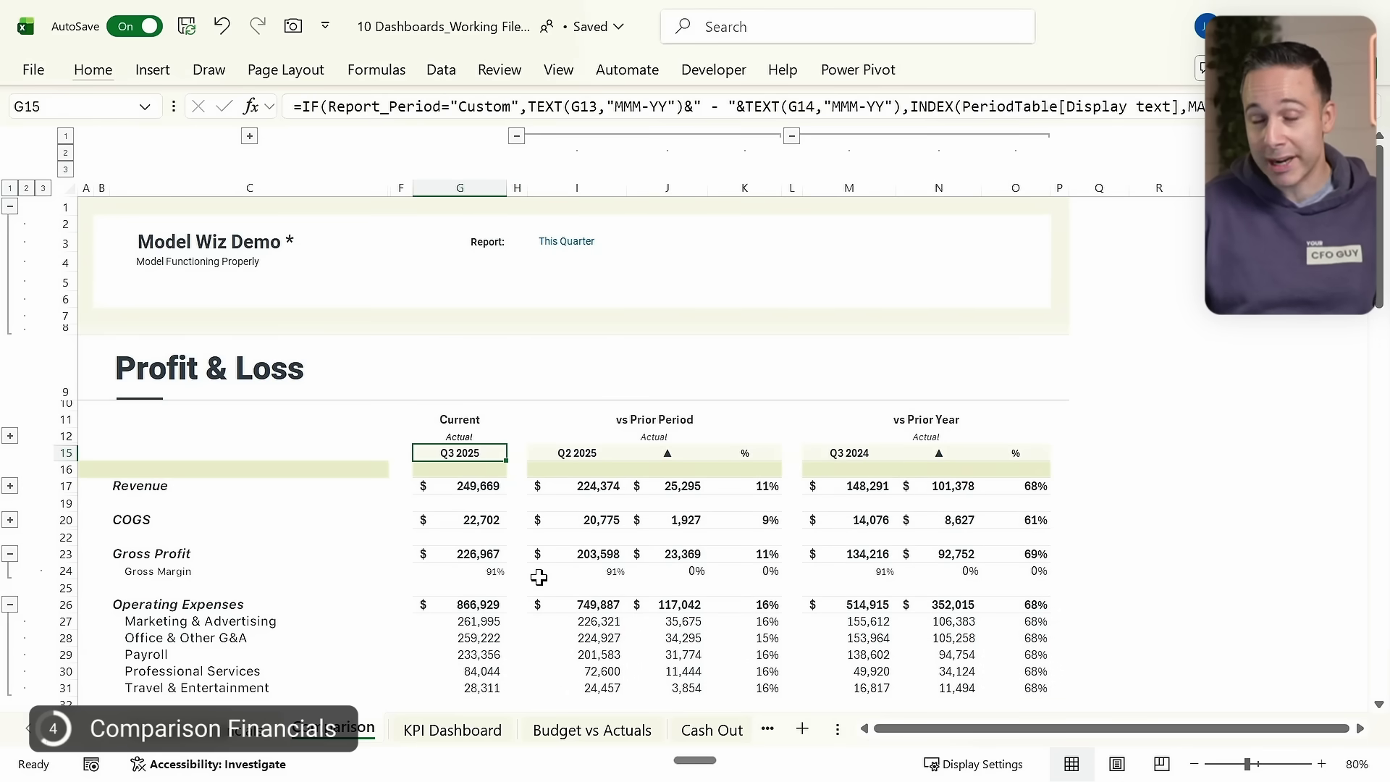
{"action": "scroll", "coordinate": [539, 577], "scroll_direction": "down", "scroll_amount": 3}
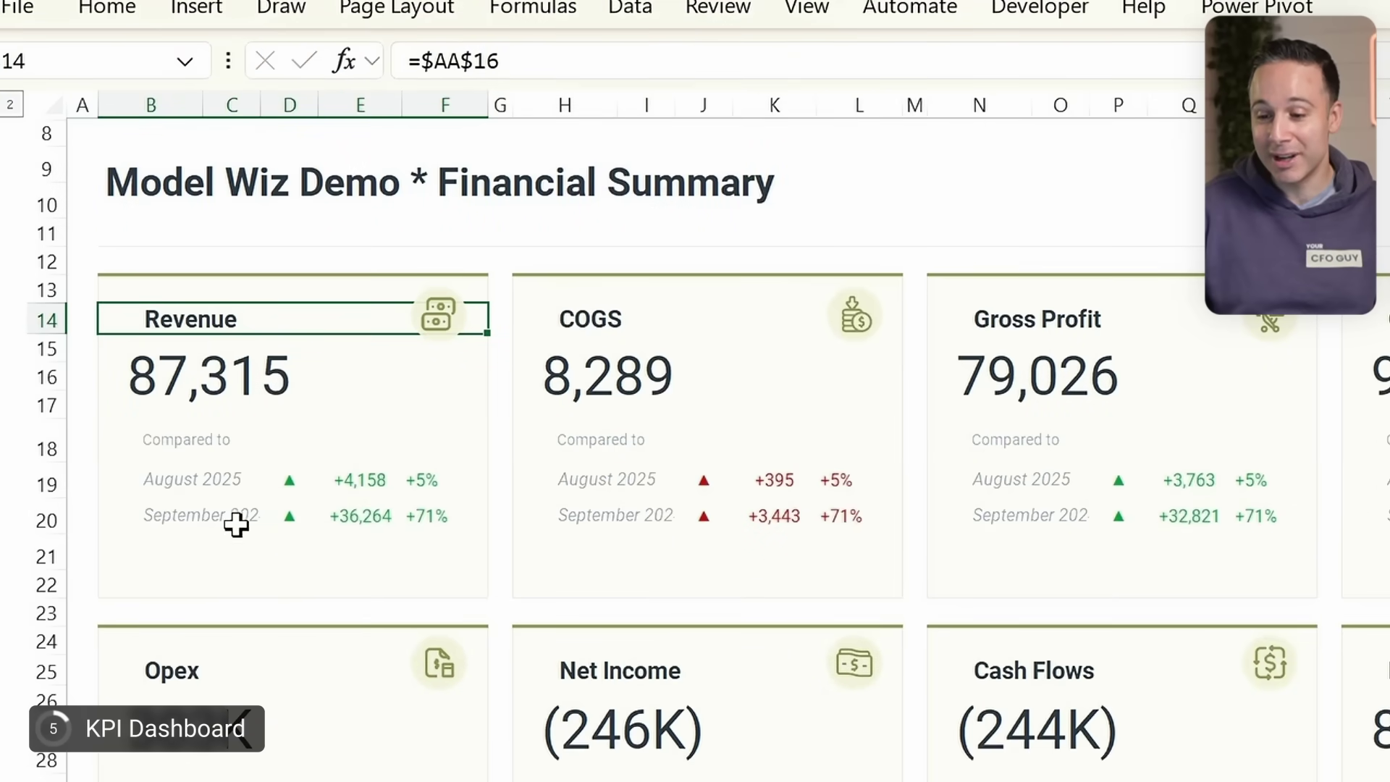
Step: Reveal the header rows on the KPI Dashboard and set its report period to YTD
{"action": "left_click", "coordinate": [9, 156]}
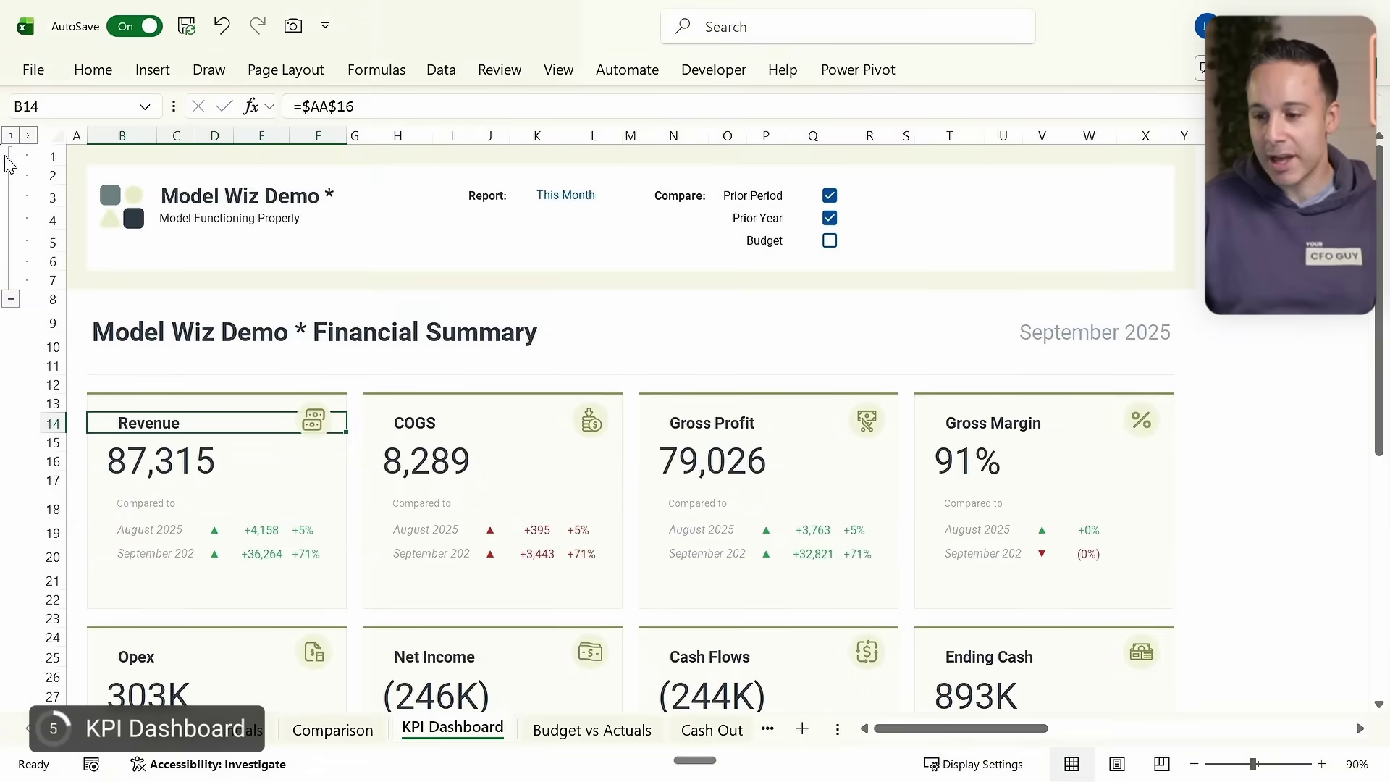
{"action": "left_click", "coordinate": [562, 195]}
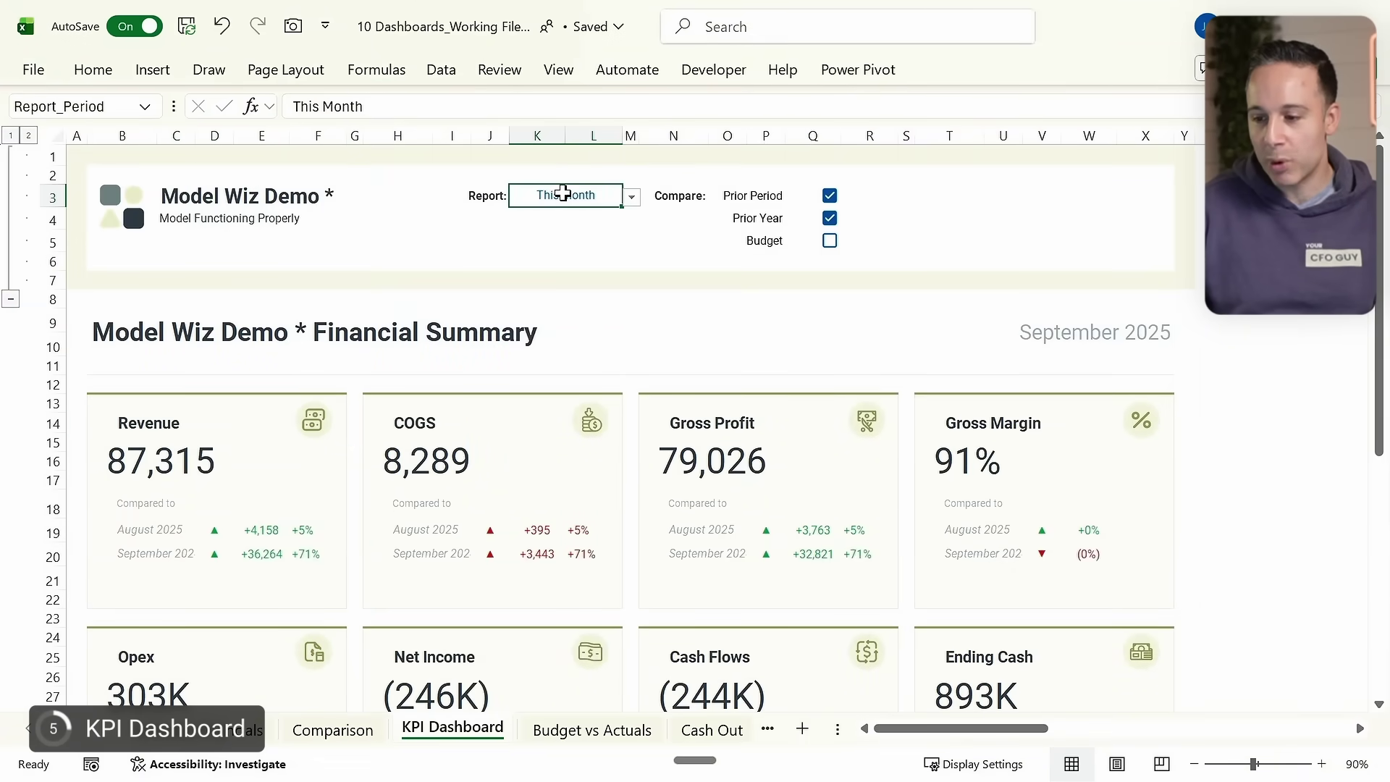
{"action": "left_click", "coordinate": [632, 196]}
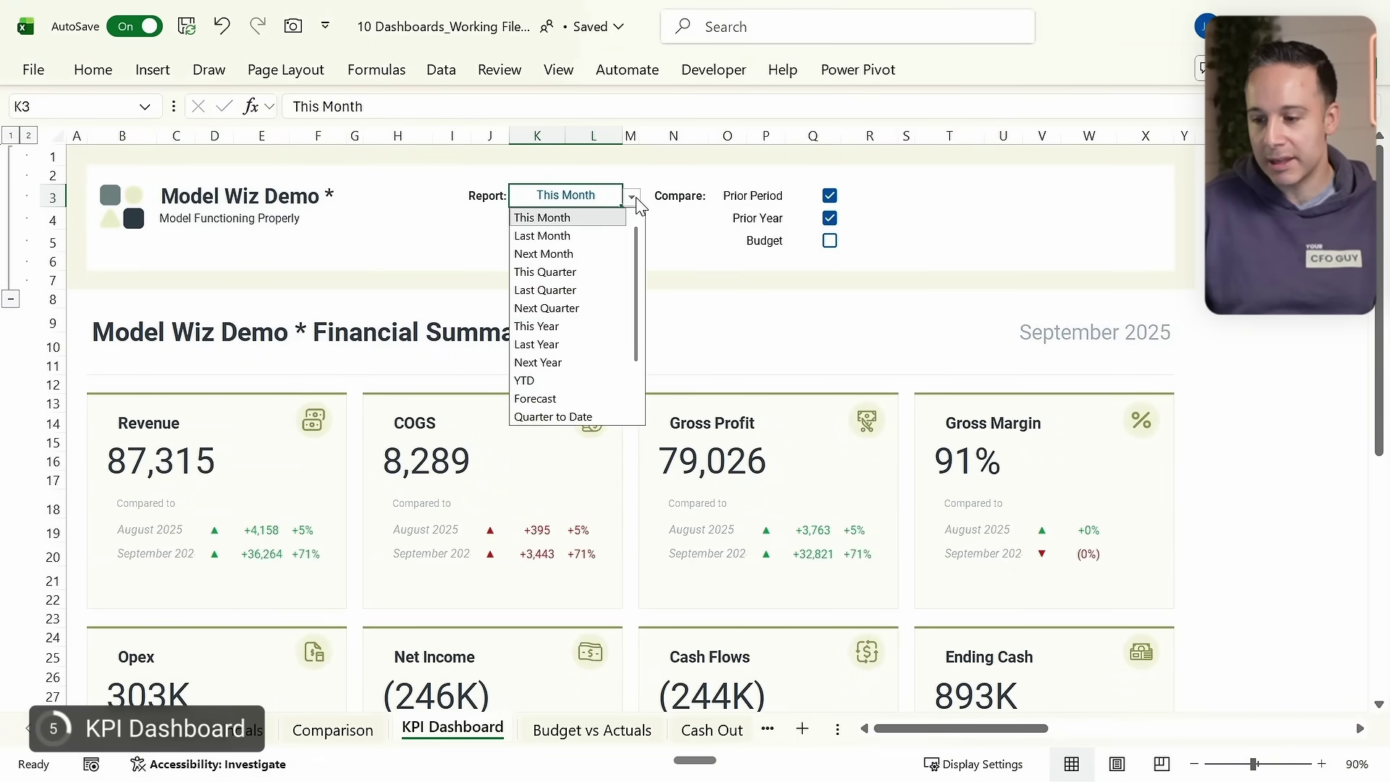
{"action": "left_click", "coordinate": [579, 381]}
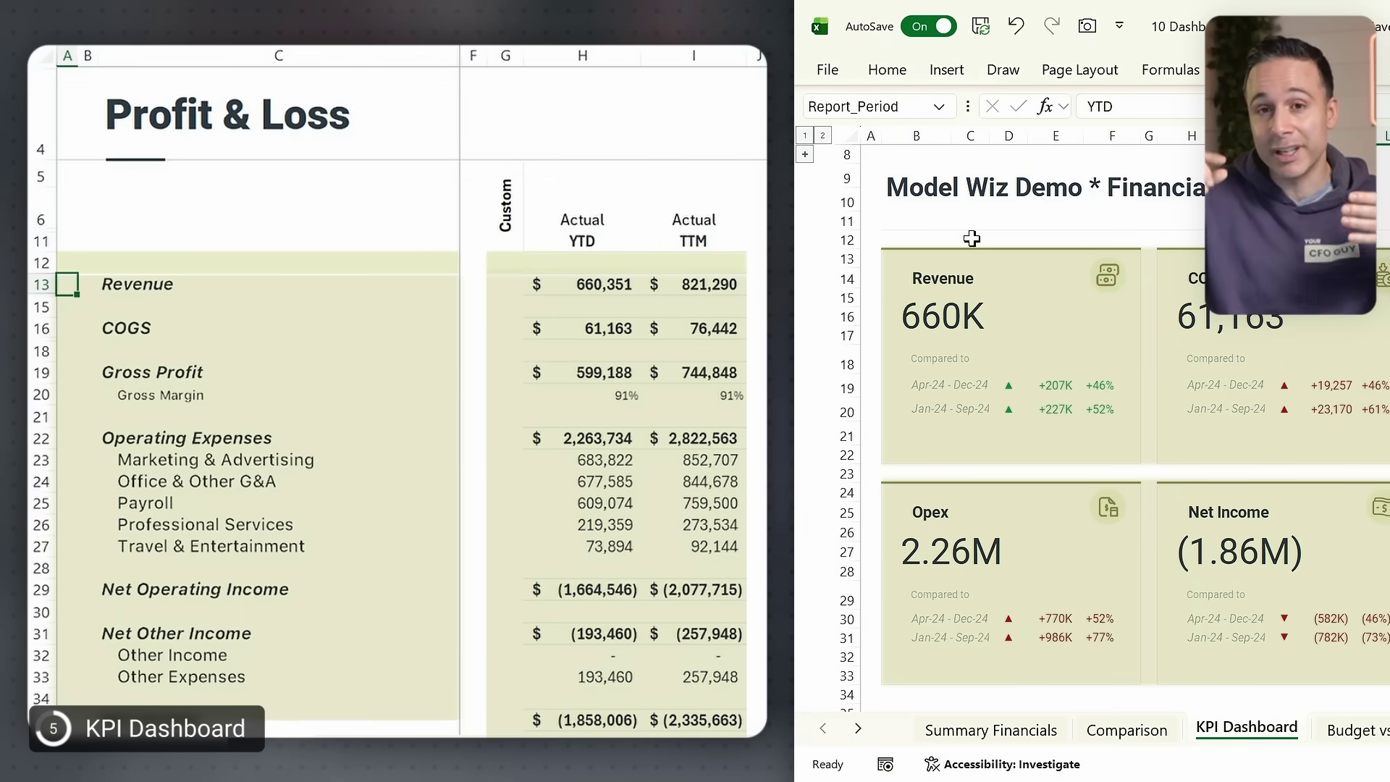
Step: Examine the Revenue card's headline figure and its variances against the two comparison periods
{"action": "left_click", "coordinate": [922, 312]}
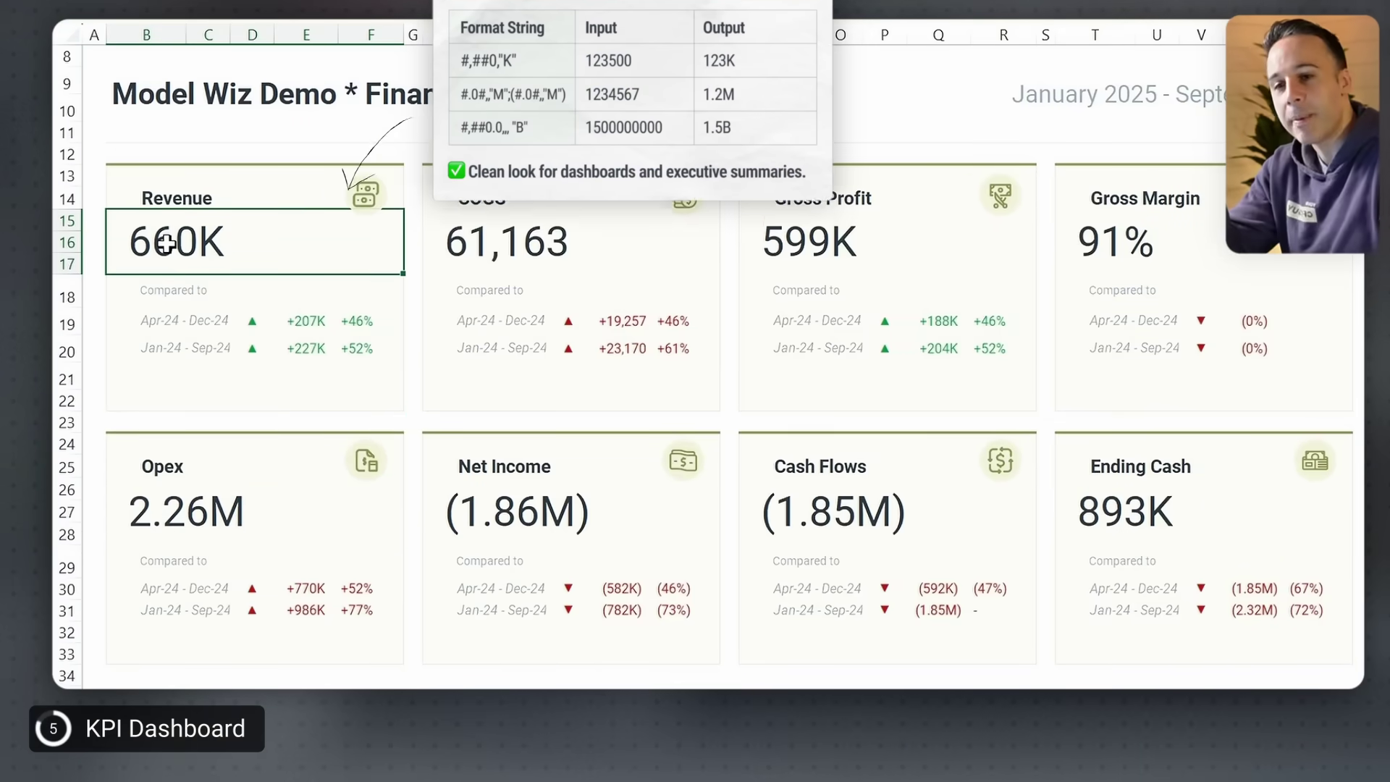
{"action": "left_click_drag", "start_coordinate": [304, 316], "coordinate": [345, 346]}
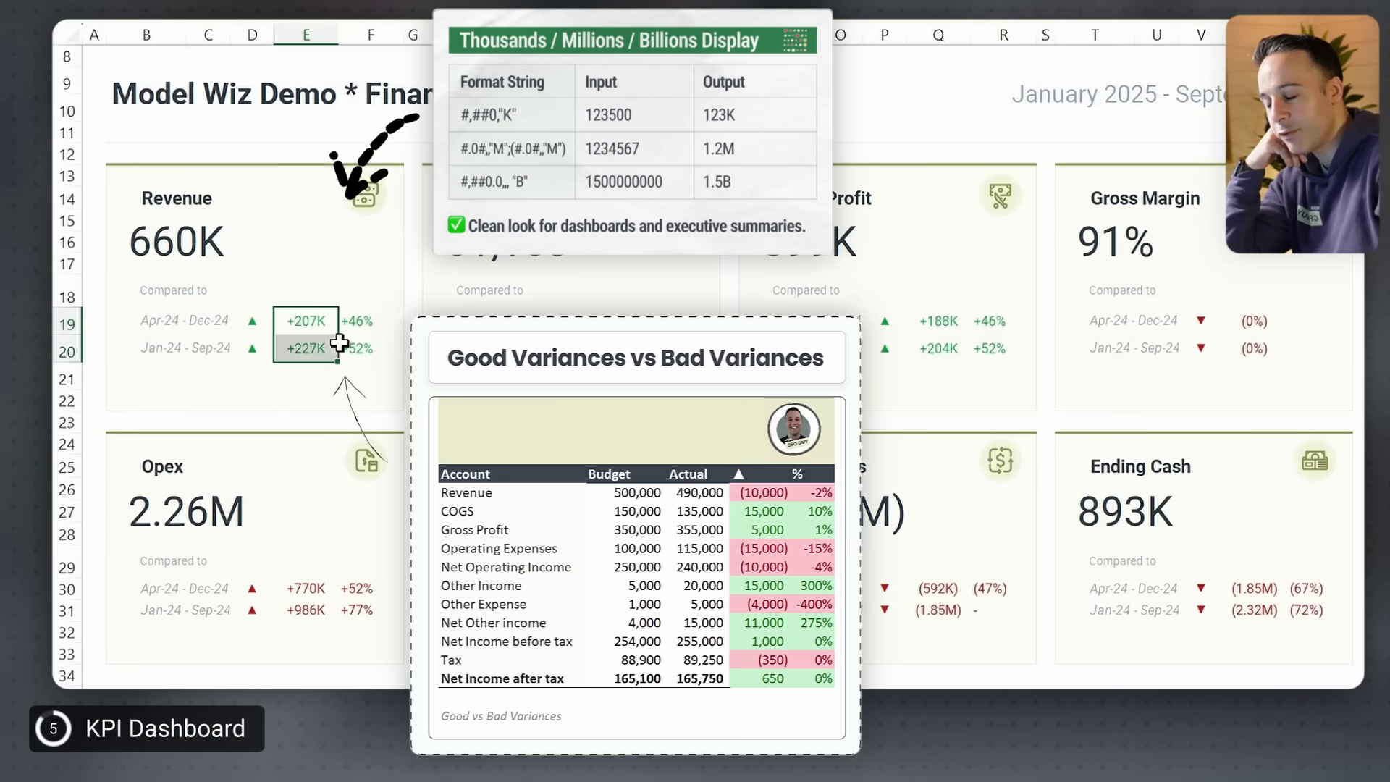
{"action": "left_click", "coordinate": [176, 245]}
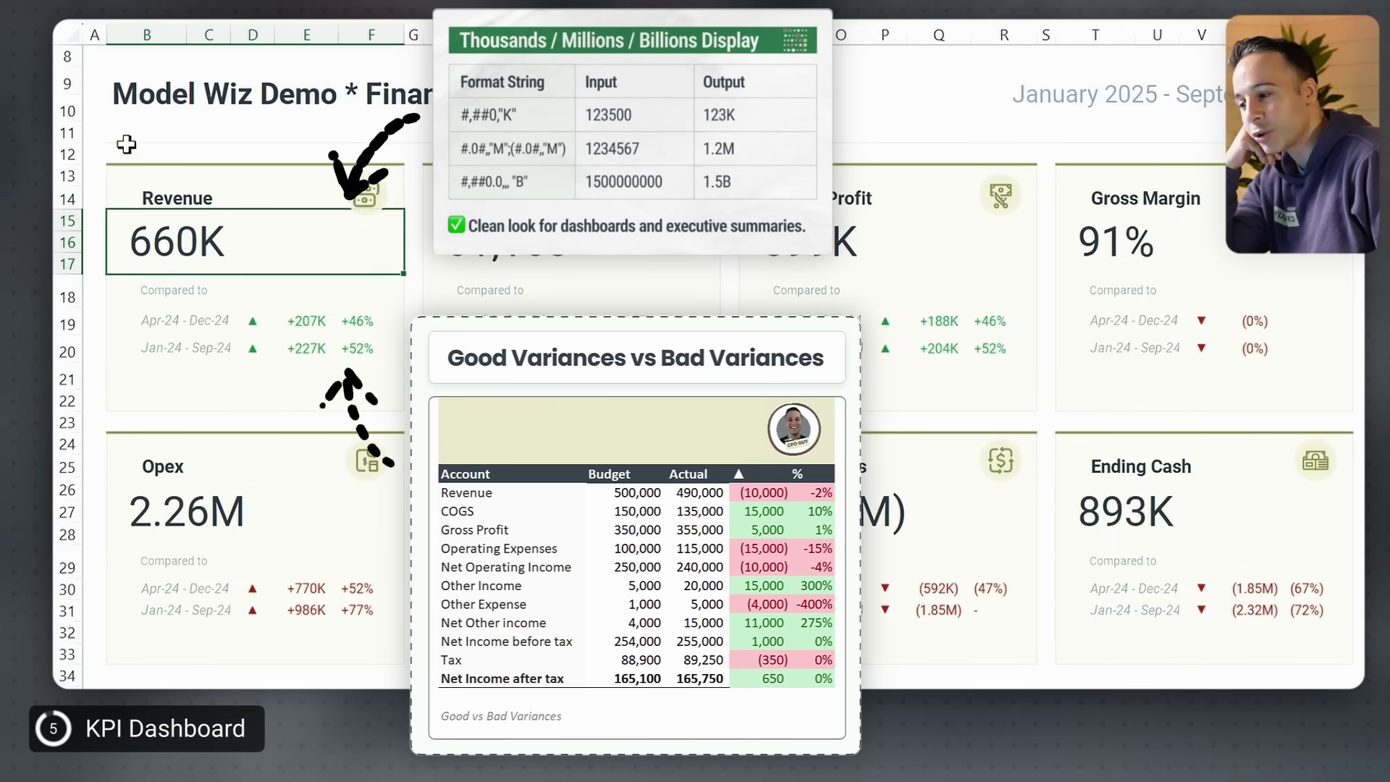
{"action": "left_click", "coordinate": [91, 113]}
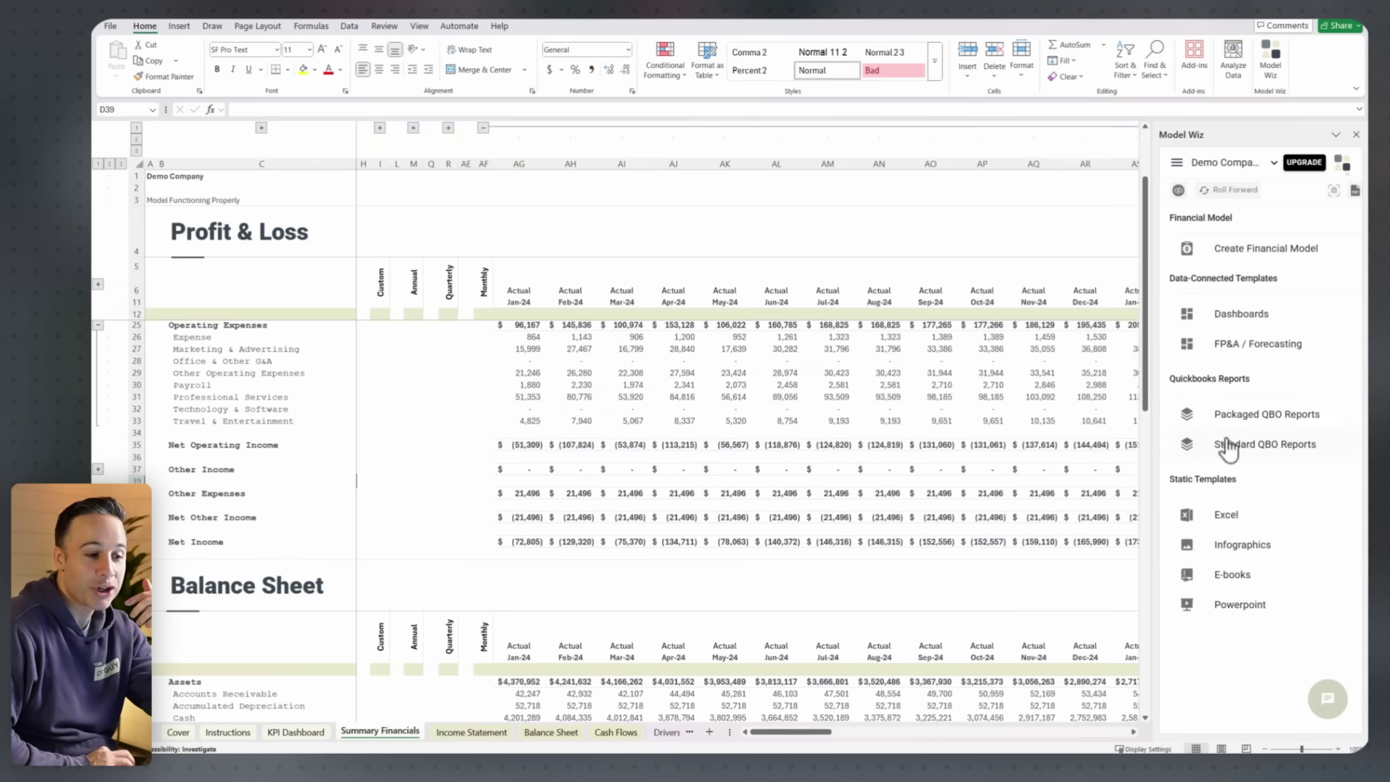
Step: Look through the Summary Financials statements and the 2025 Sales Dashboard template of the Model Wiz add-in
{"action": "scroll", "coordinate": [1021, 365], "scroll_direction": "down", "scroll_amount": 5}
{"action": "scroll", "coordinate": [1021, 365], "scroll_direction": "up", "scroll_amount": 5}
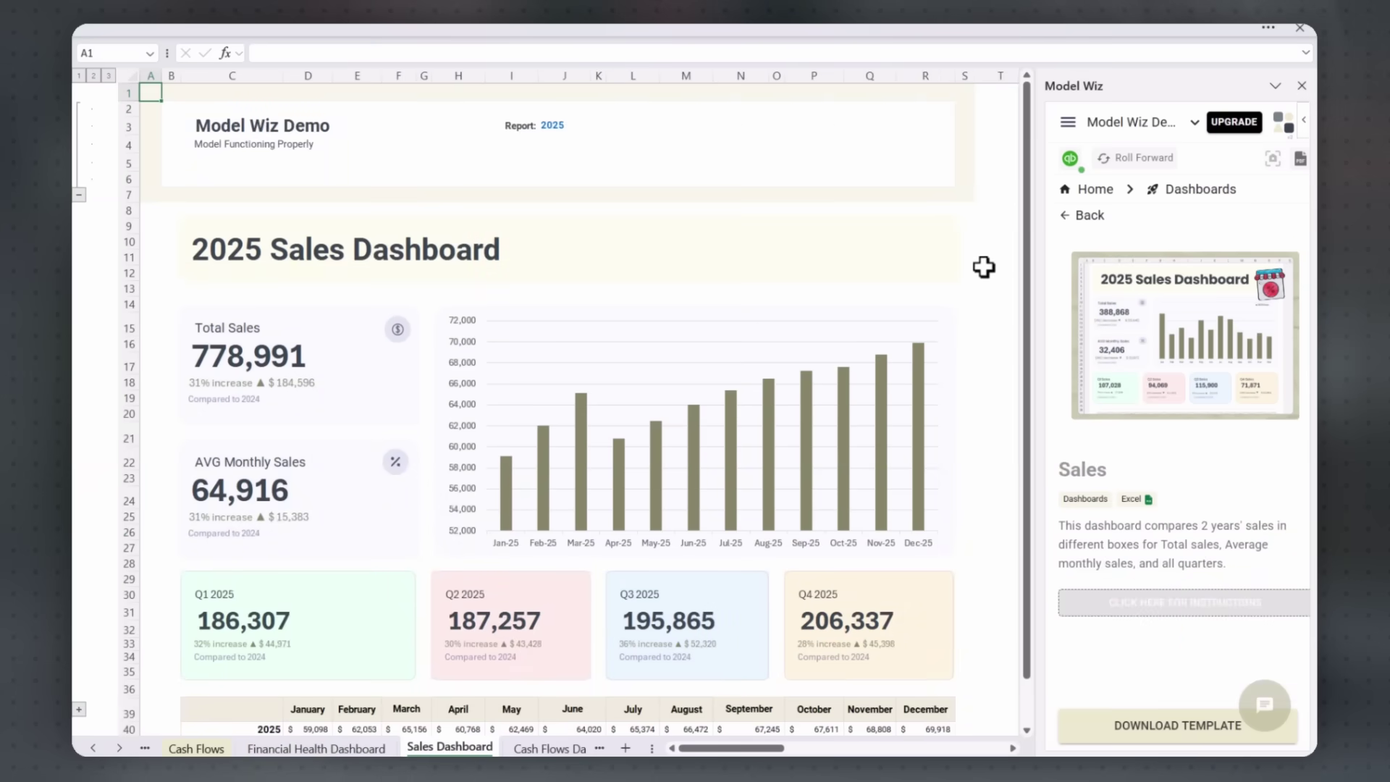
{"action": "scroll", "coordinate": [983, 267], "scroll_direction": "down", "scroll_amount": 2}
{"action": "scroll", "coordinate": [982, 266], "scroll_direction": "up", "scroll_amount": 2}
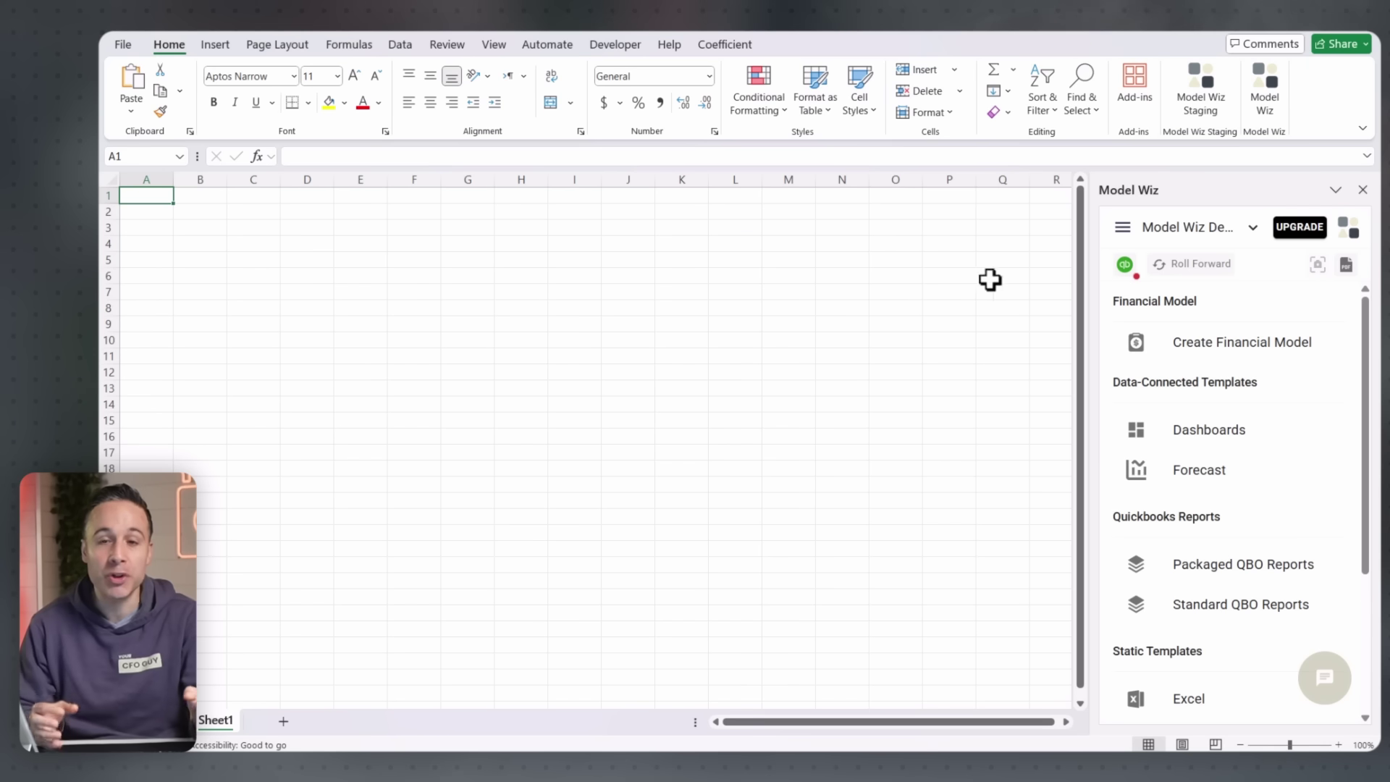
Step: Connect Model Wiz to QuickBooks and look through the model's Summary Financials, Instructions and KPI Dashboard sheets
{"action": "left_click", "coordinate": [1122, 266]}
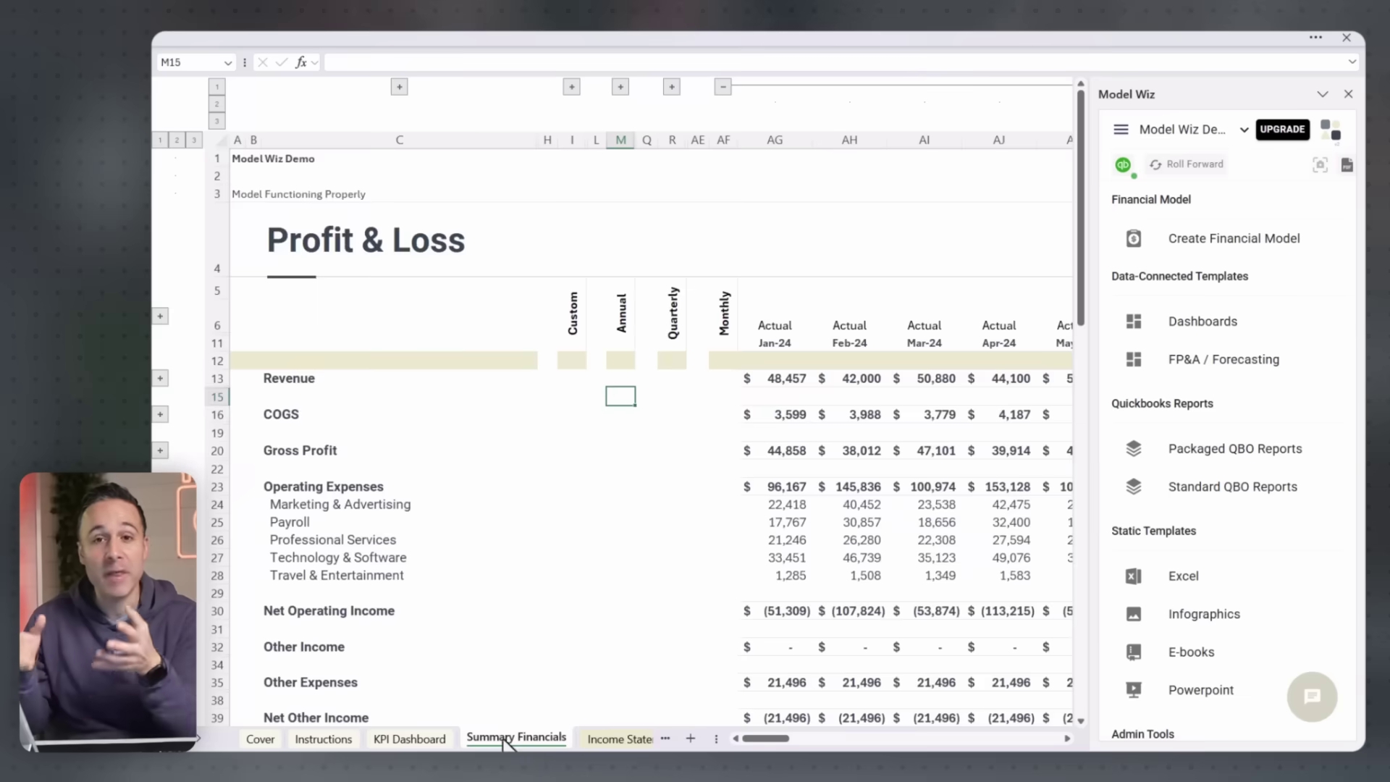
{"action": "scroll", "coordinate": [567, 575], "scroll_direction": "down", "scroll_amount": 10}
{"action": "scroll", "coordinate": [567, 576], "scroll_direction": "down", "scroll_amount": 5}
{"action": "scroll", "coordinate": [605, 511], "scroll_direction": "up", "scroll_amount": 15}
{"action": "left_click", "coordinate": [323, 739]}
{"action": "left_click", "coordinate": [409, 738]}
{"action": "left_click", "coordinate": [516, 739]}
{"action": "scroll", "coordinate": [566, 514], "scroll_direction": "down", "scroll_amount": 10}
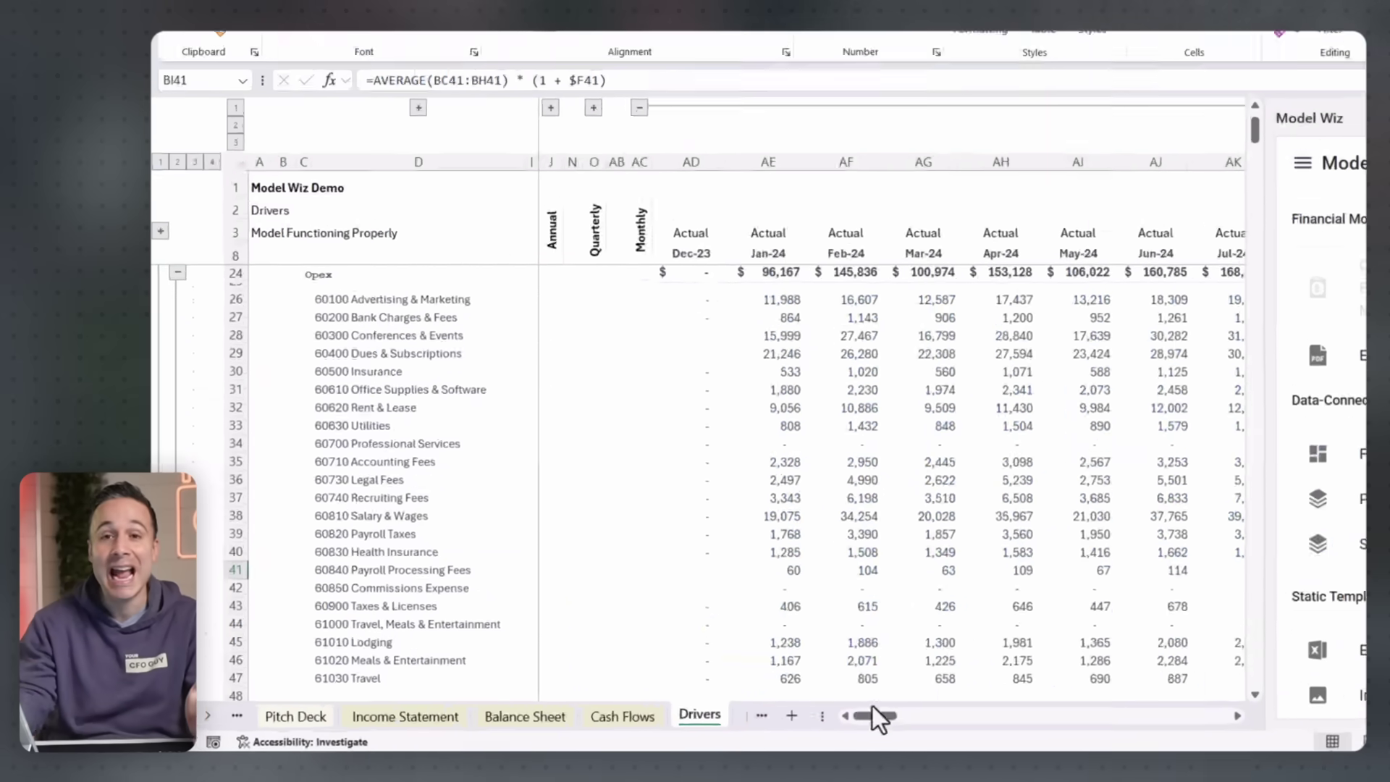
Step: Locate the boundary between actual and projected months on the Drivers sheet and select the Apr-25 column
{"action": "left_click_drag", "start_coordinate": [872, 705], "coordinate": [841, 728]}
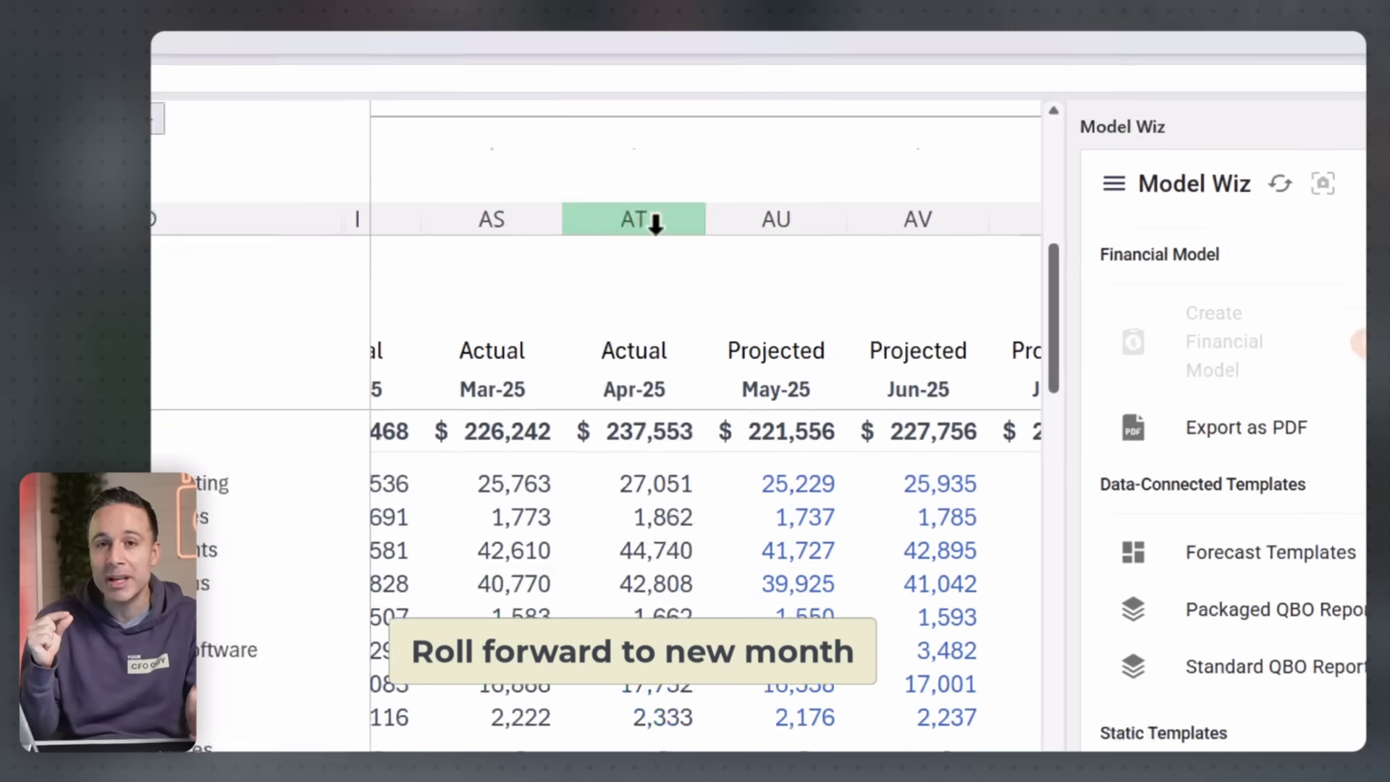
{"action": "left_click", "coordinate": [636, 224]}
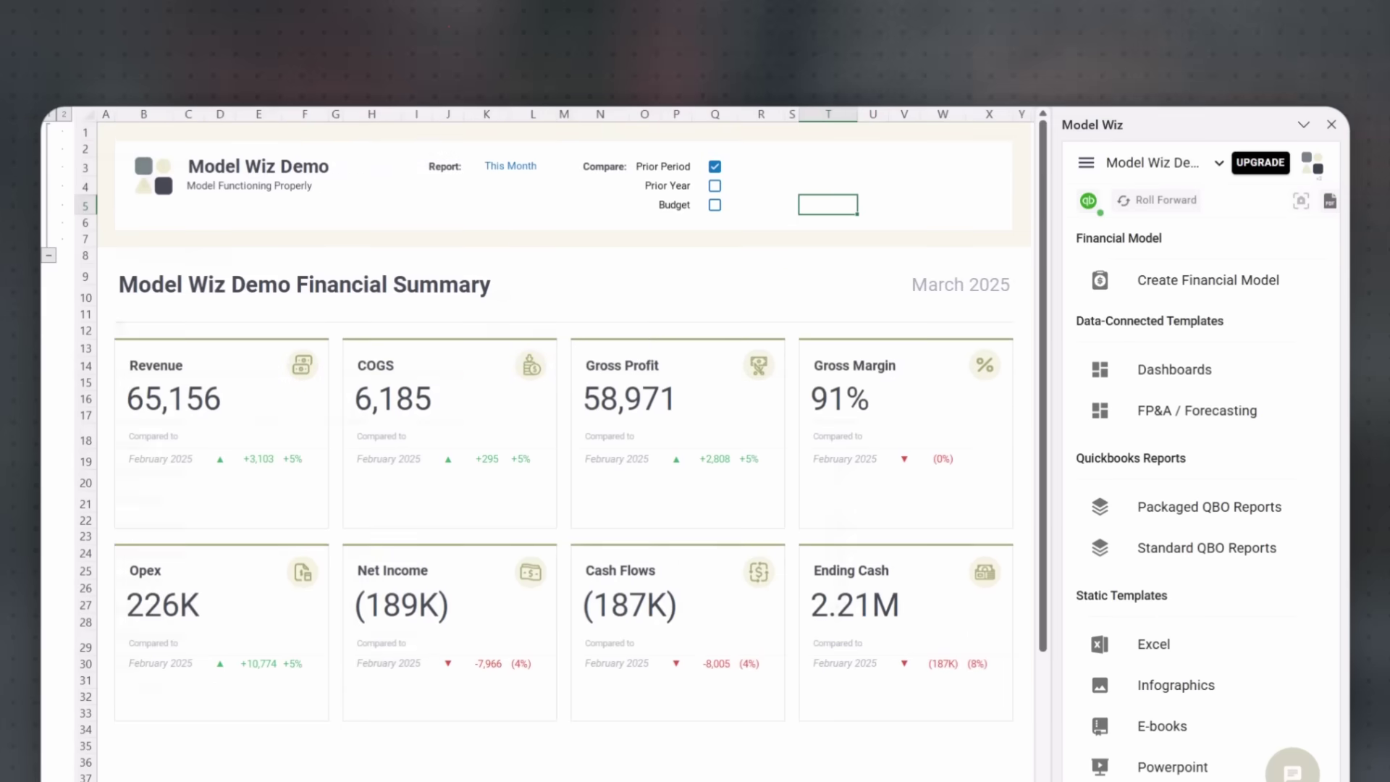
Step: Include the prior year in the KPI Dashboard comparison and browse the add-in's dashboard templates
{"action": "left_click", "coordinate": [714, 105]}
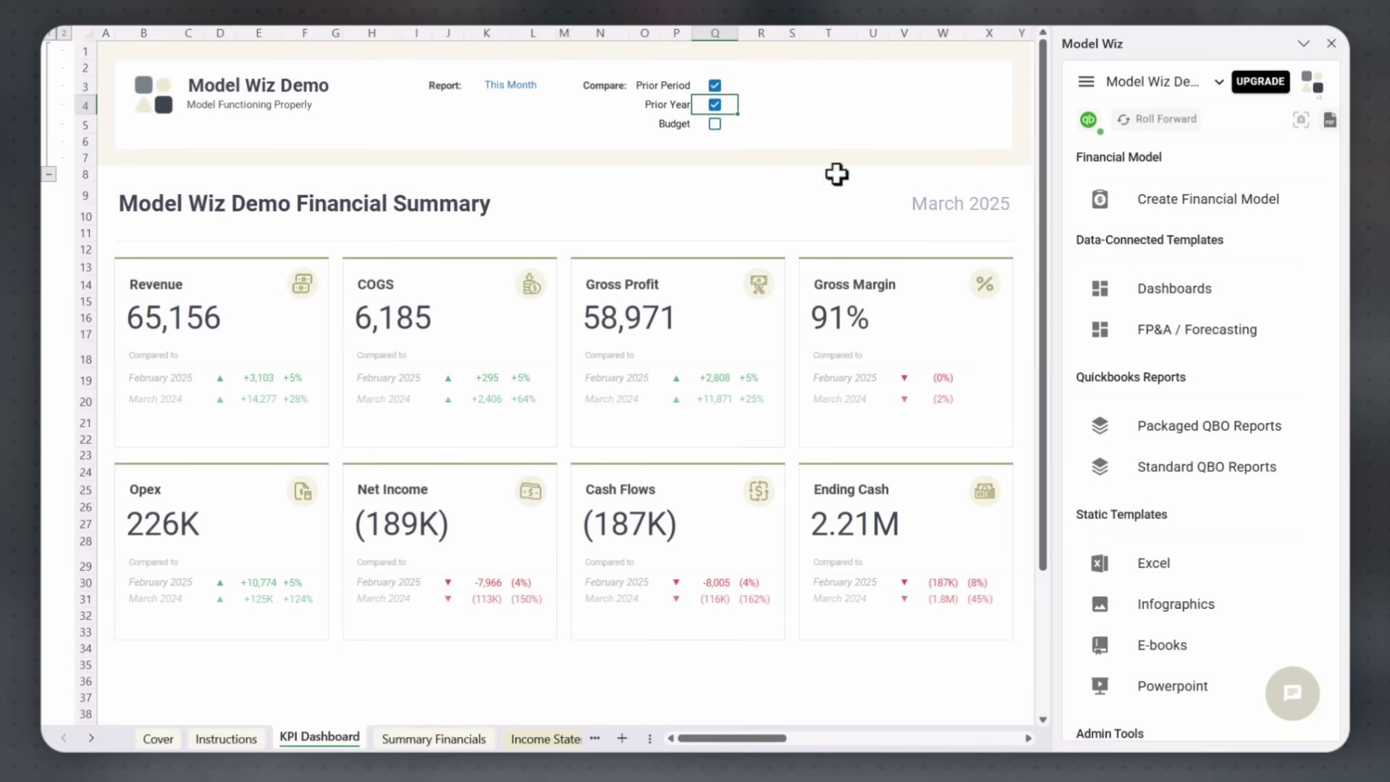
{"action": "left_click", "coordinate": [1180, 289]}
{"action": "scroll", "coordinate": [1173, 357], "scroll_direction": "down", "scroll_amount": 5}
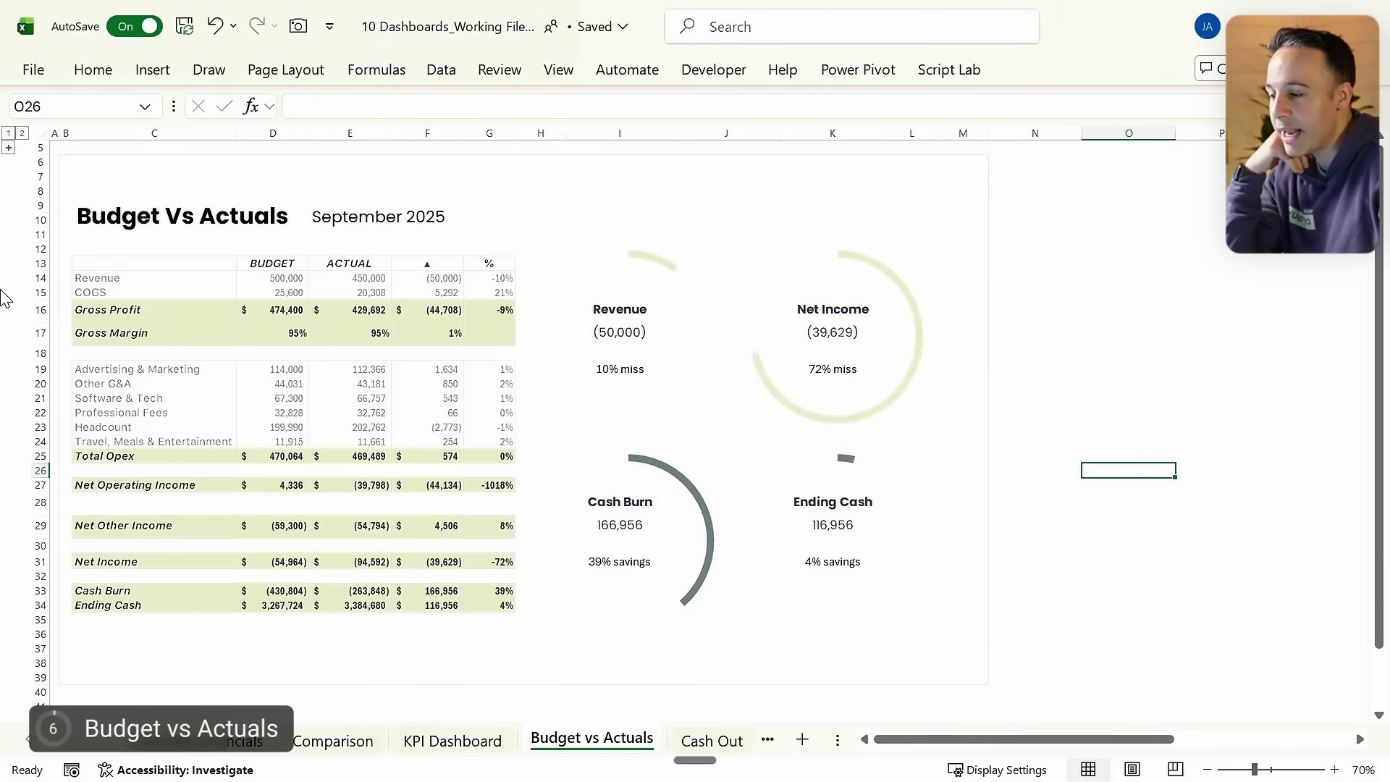
Step: Examine the Budget vs Actuals line items from Revenue to Ending Cash, including the Budget and Actual columns
{"action": "left_click", "coordinate": [117, 278]}
{"action": "left_click_drag", "start_coordinate": [118, 272], "coordinate": [142, 585]}
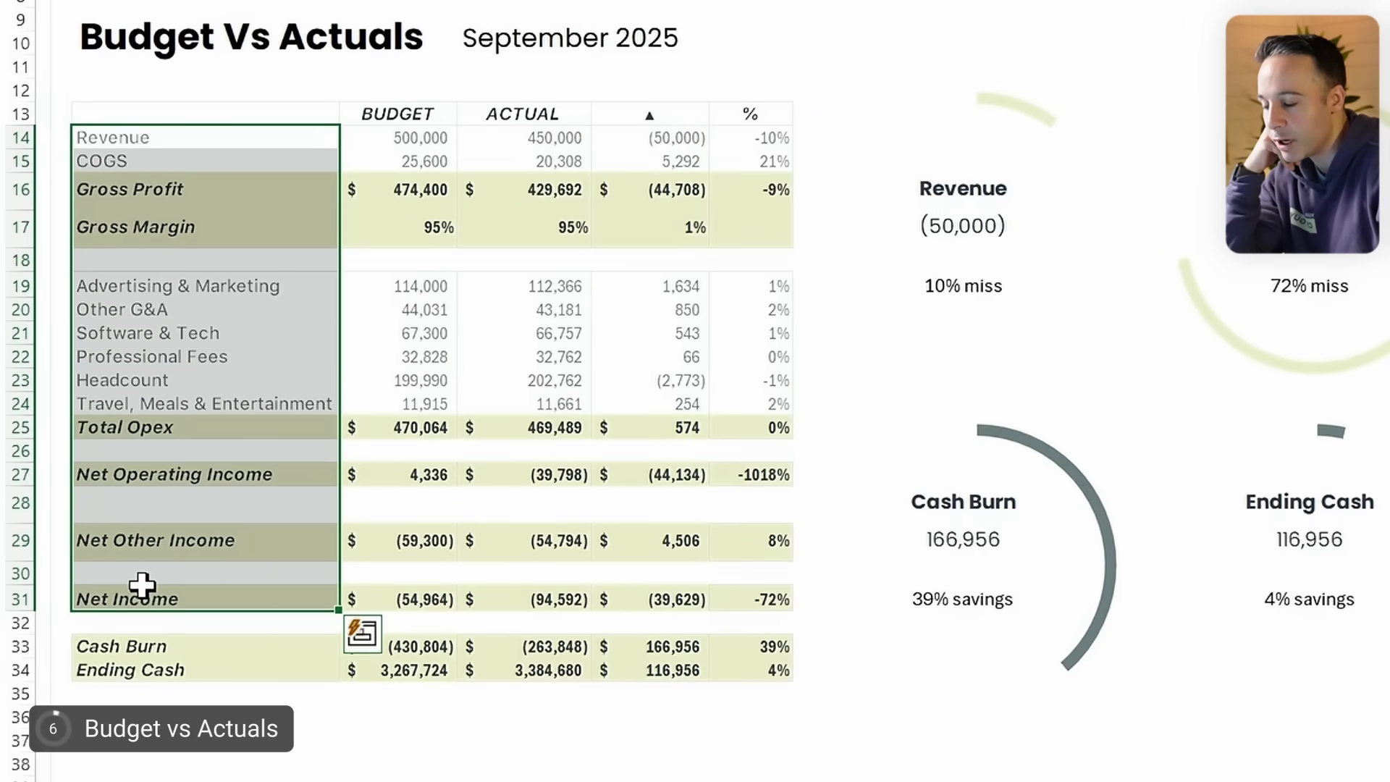
{"action": "left_click_drag", "start_coordinate": [129, 705], "coordinate": [124, 661]}
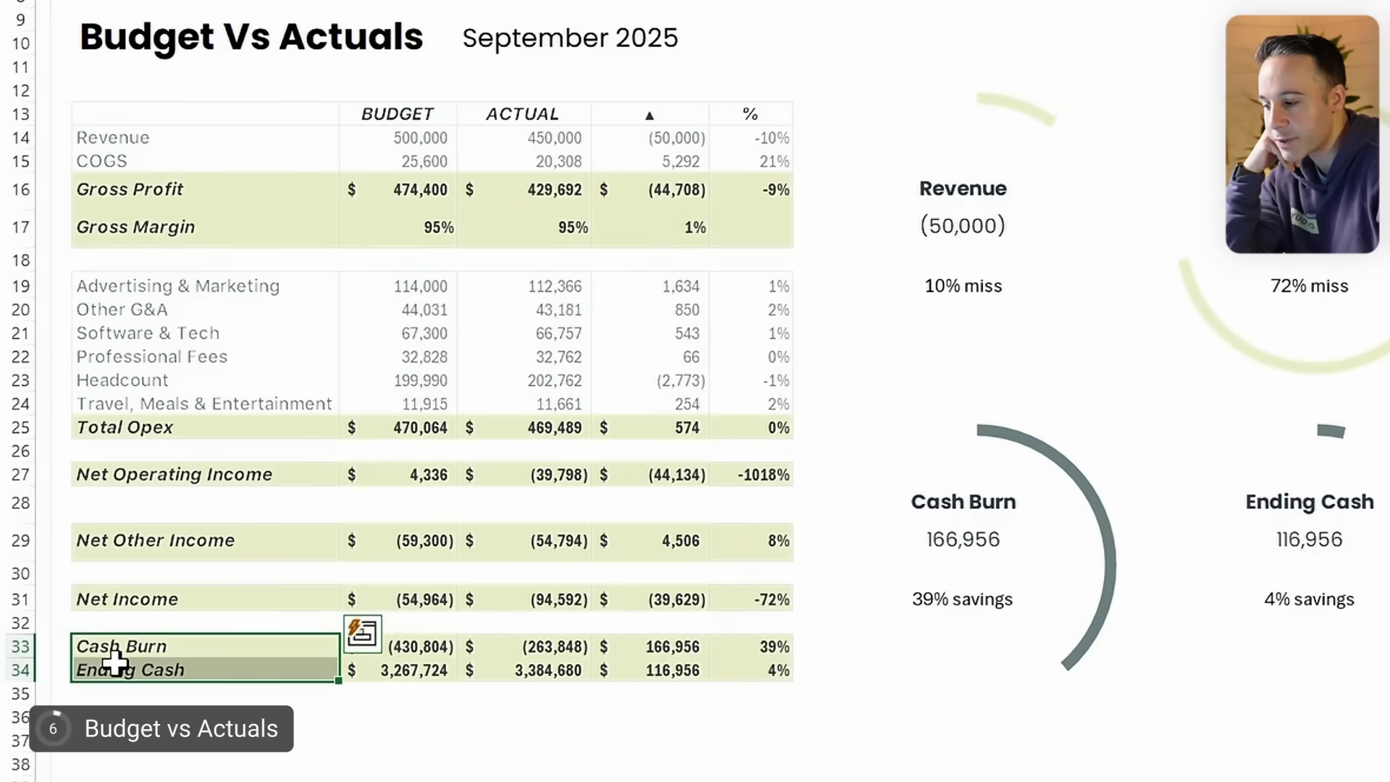
{"action": "left_click", "coordinate": [403, 114]}
{"action": "left_click_drag", "start_coordinate": [403, 115], "coordinate": [381, 670]}
{"action": "left_click_drag", "start_coordinate": [545, 110], "coordinate": [543, 670]}
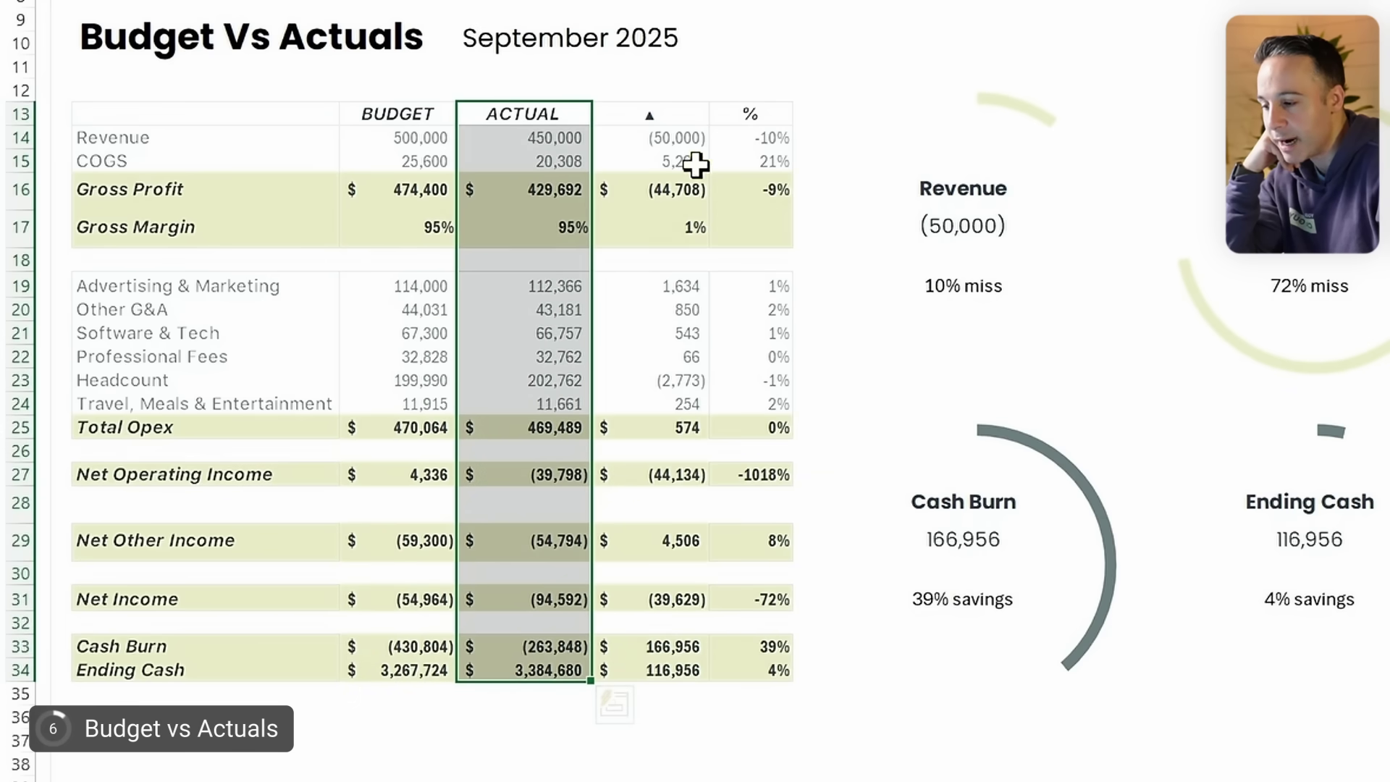
Step: Examine the variance columns and the Revenue doughnut chart on the Budget vs Actuals sheet
{"action": "left_click", "coordinate": [774, 161]}
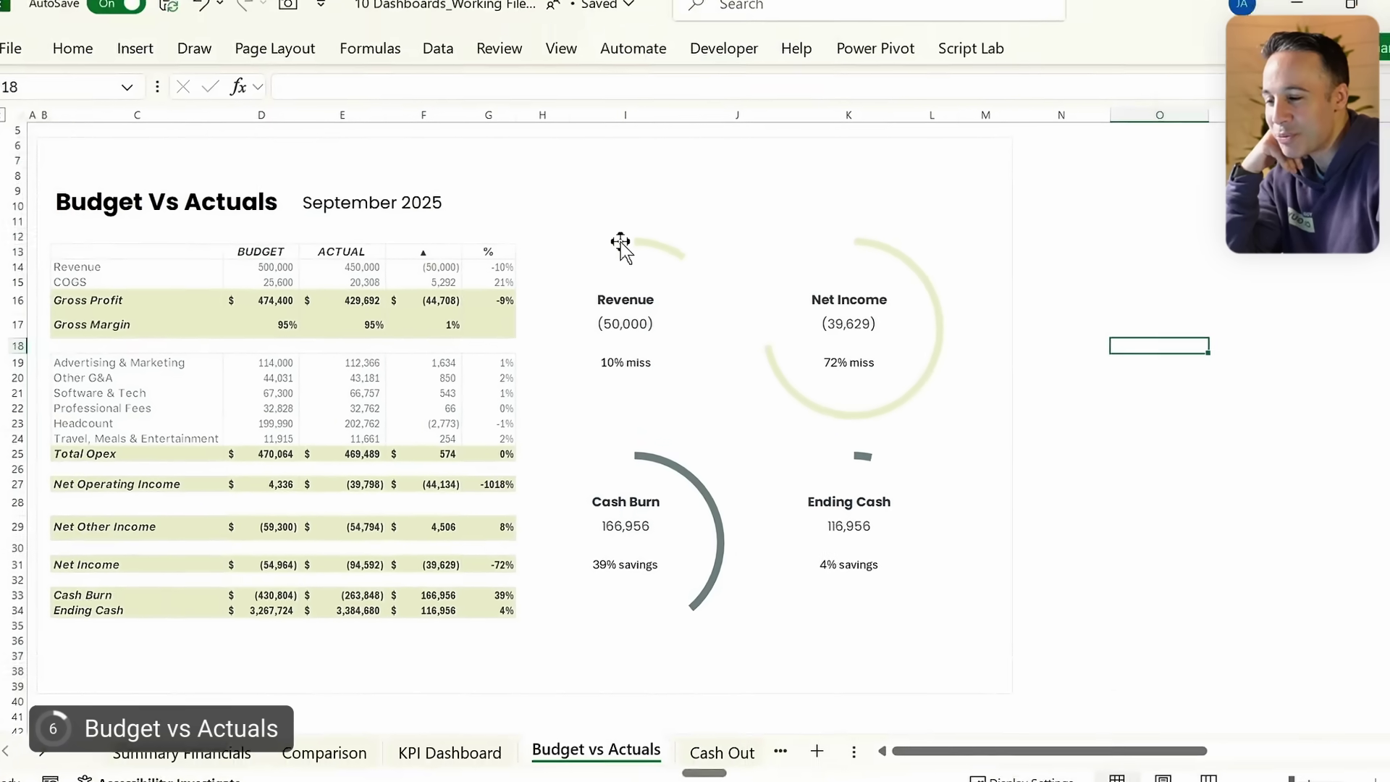
{"action": "left_click", "coordinate": [691, 219]}
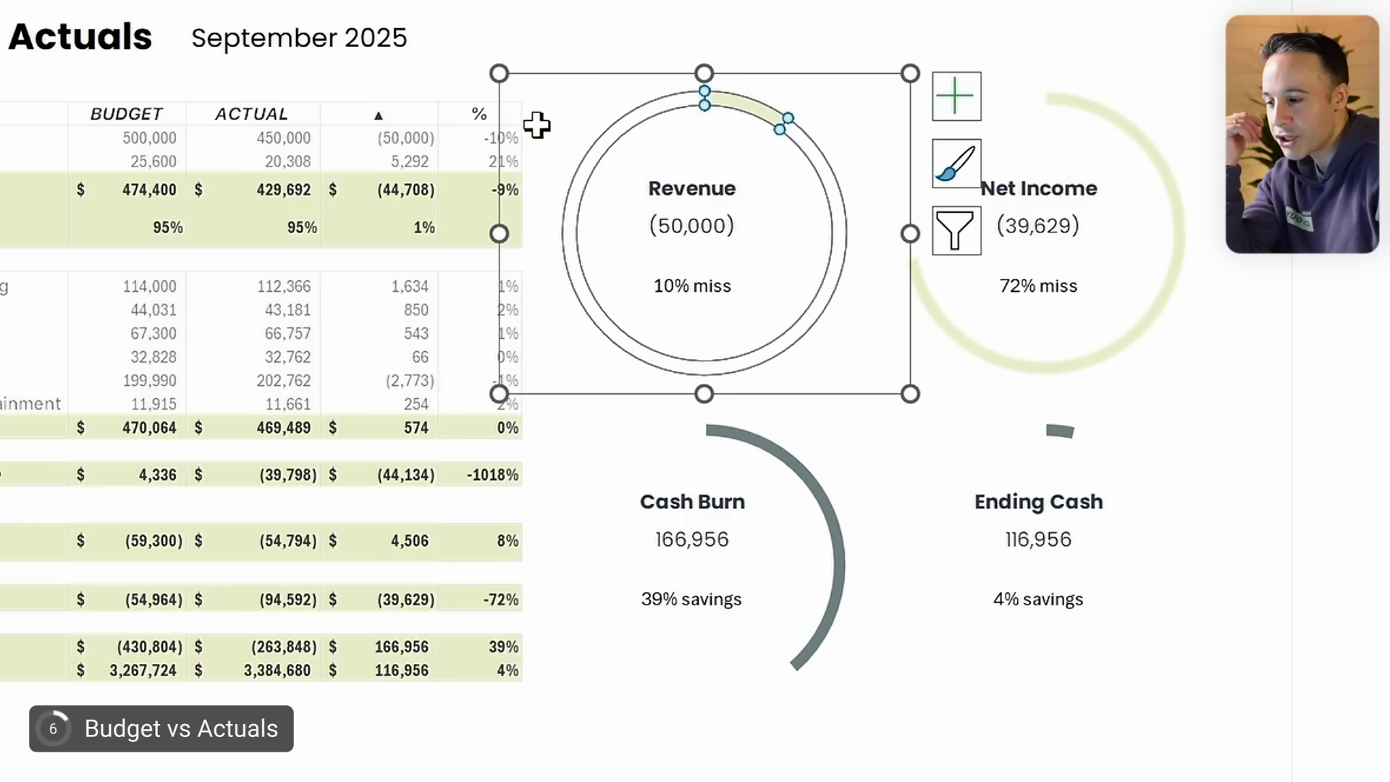
{"action": "left_click", "coordinate": [354, 165]}
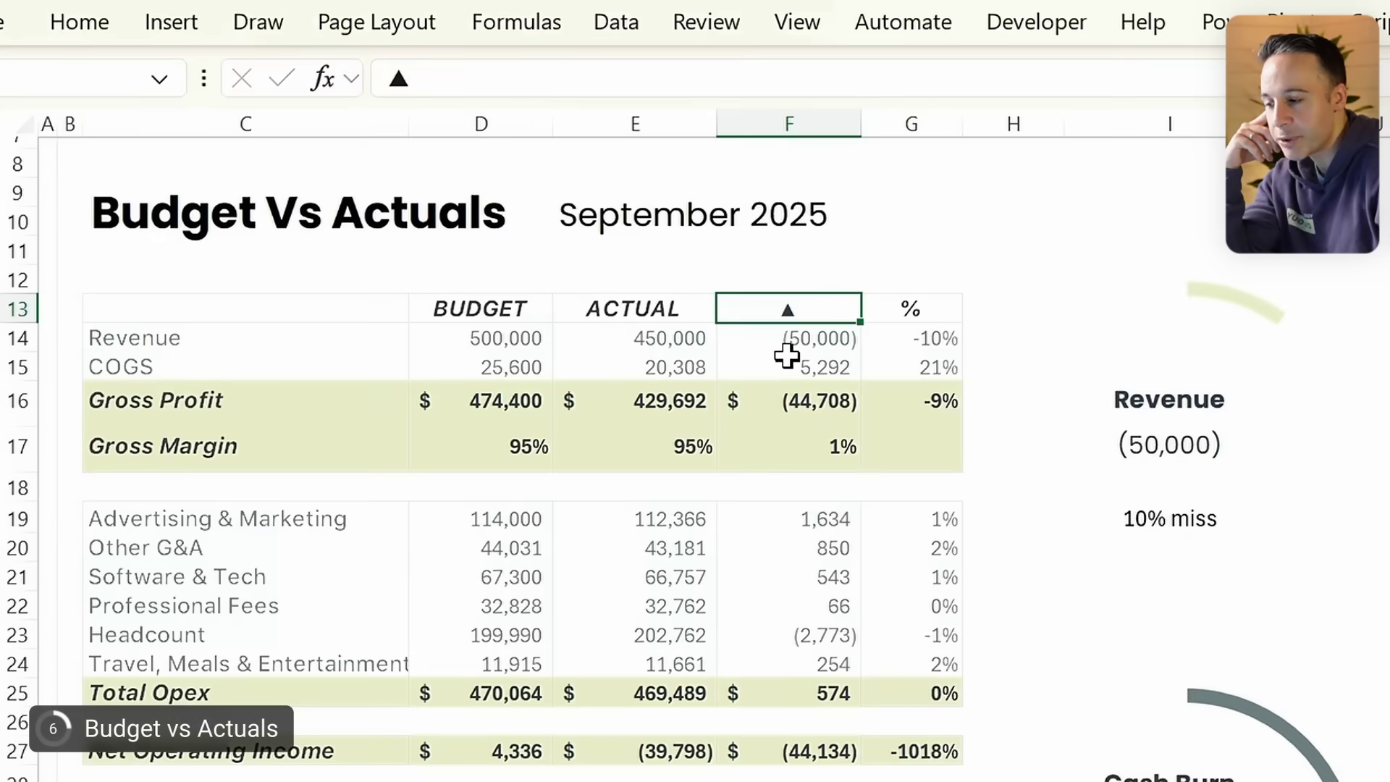
Step: Inspect the variance formulas for Revenue and COGS, comparing the order of budget and actual
{"action": "left_click", "coordinate": [176, 338]}
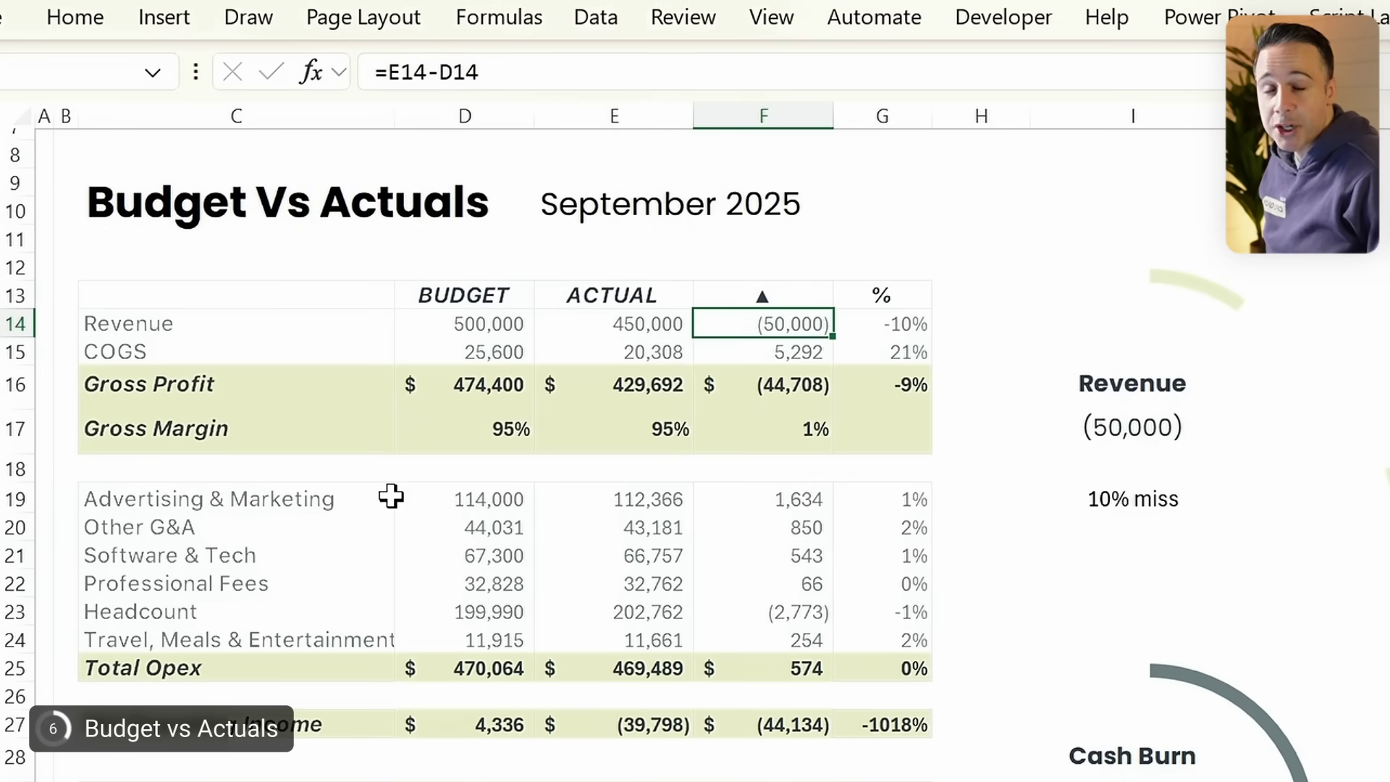
{"action": "key", "text": "F2"}
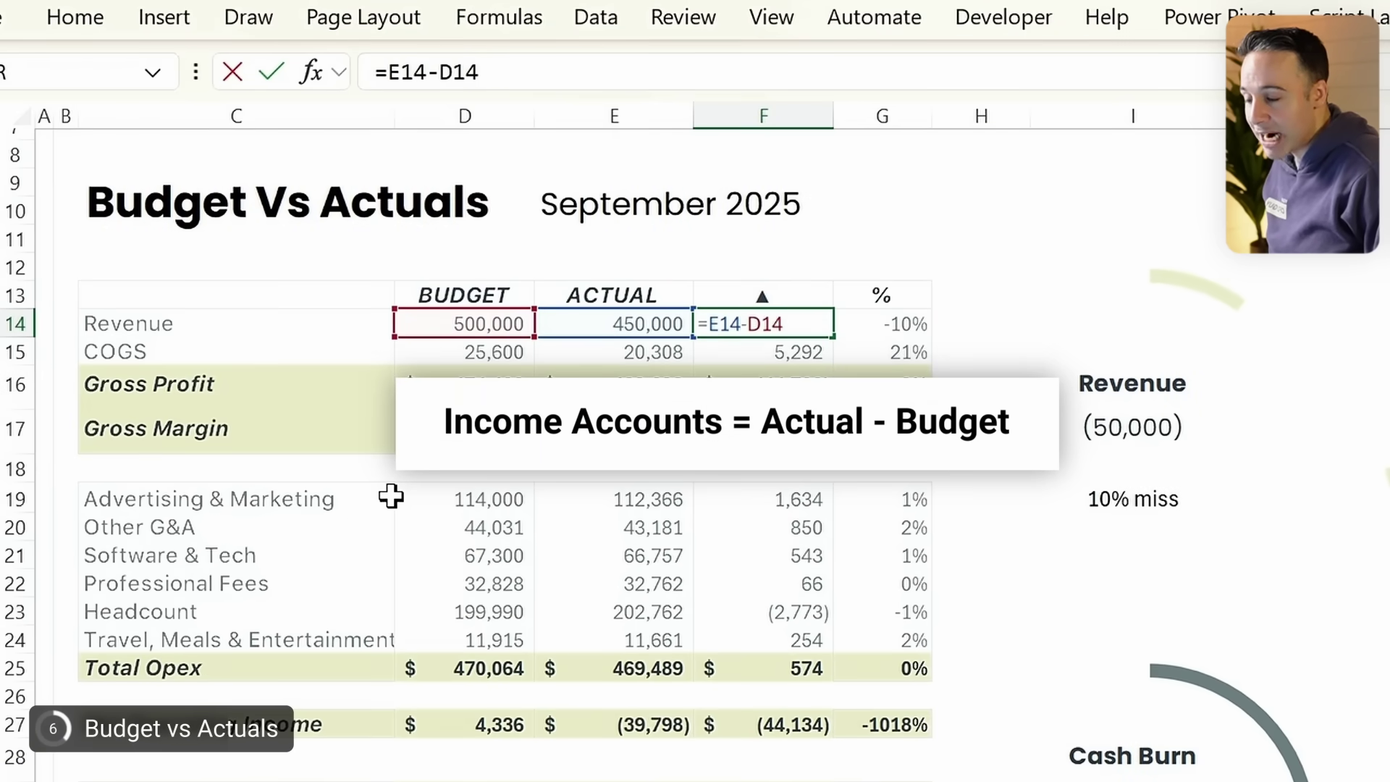
{"action": "key", "text": "Return"}
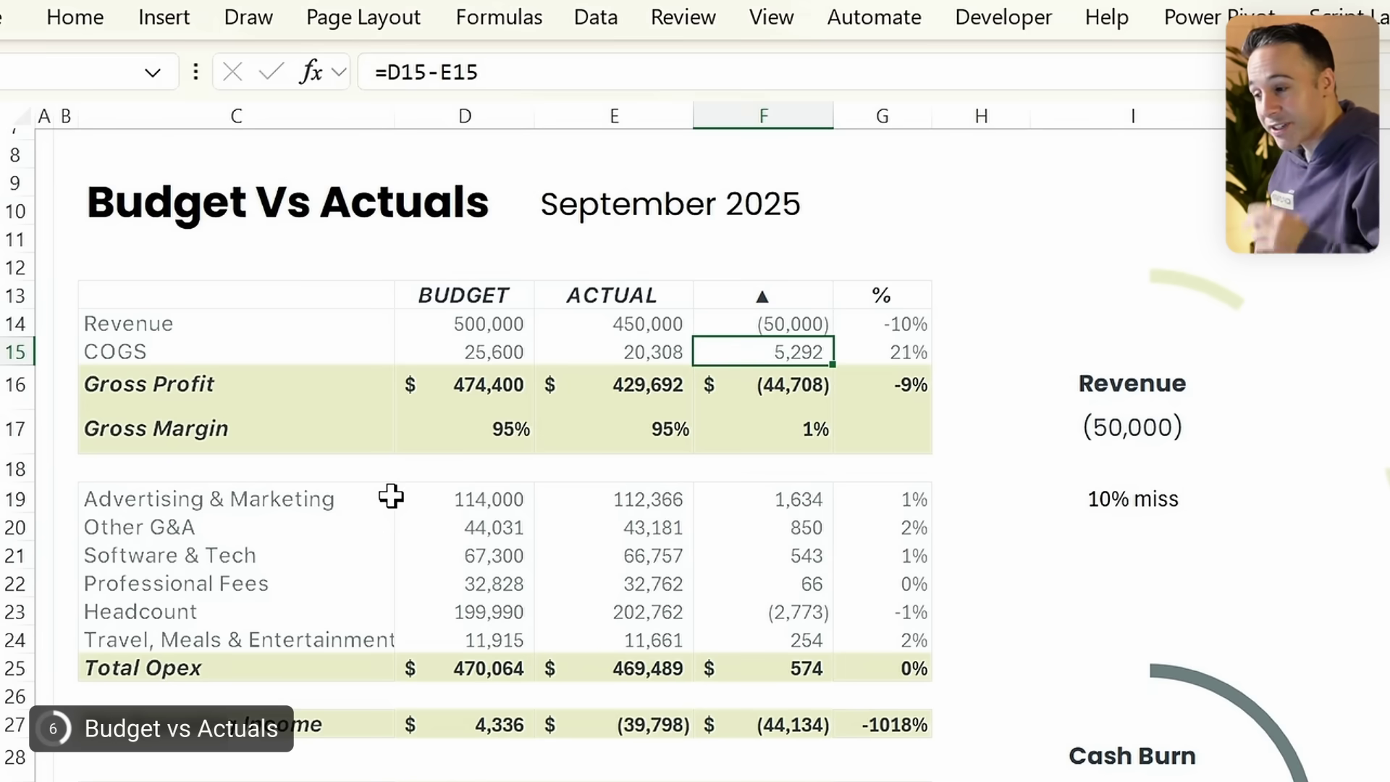
{"action": "key", "text": "F2"}
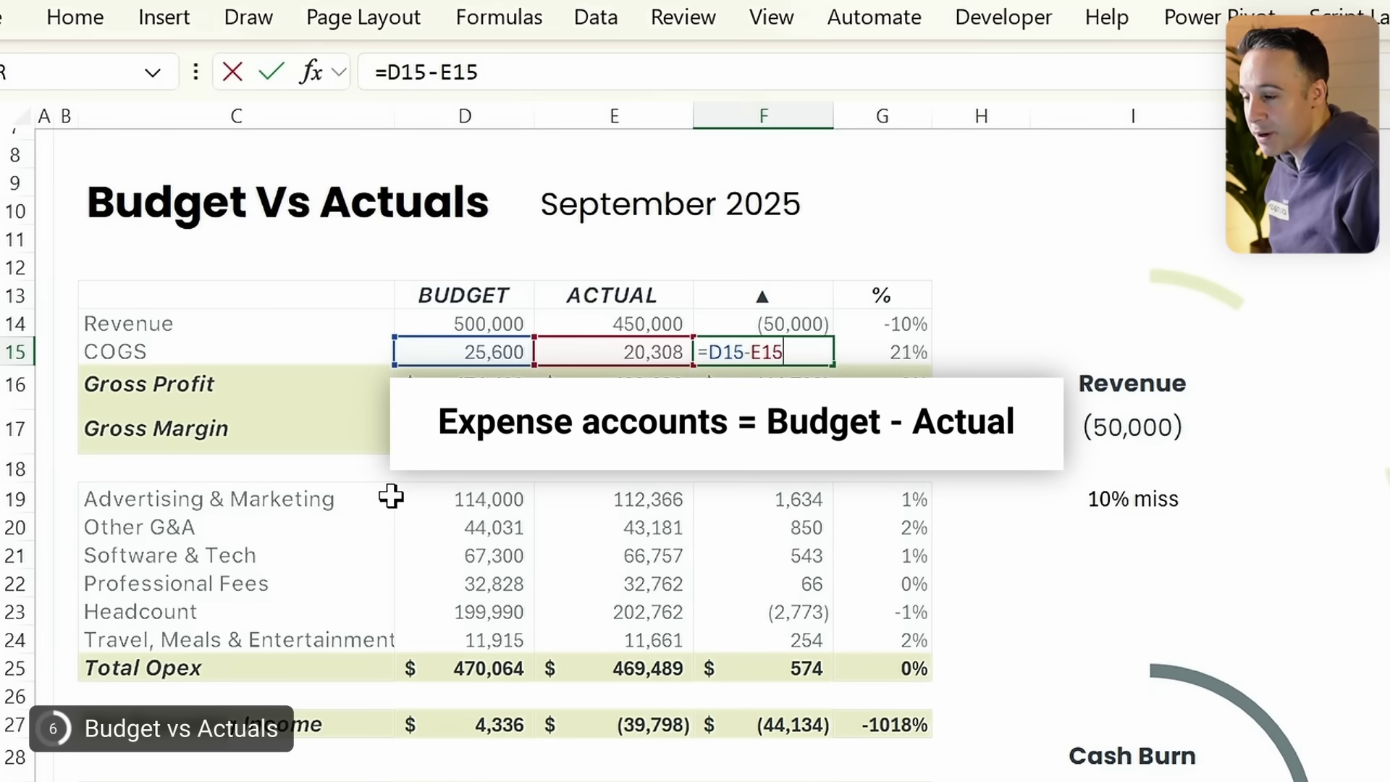
{"action": "key", "text": "Tab"}
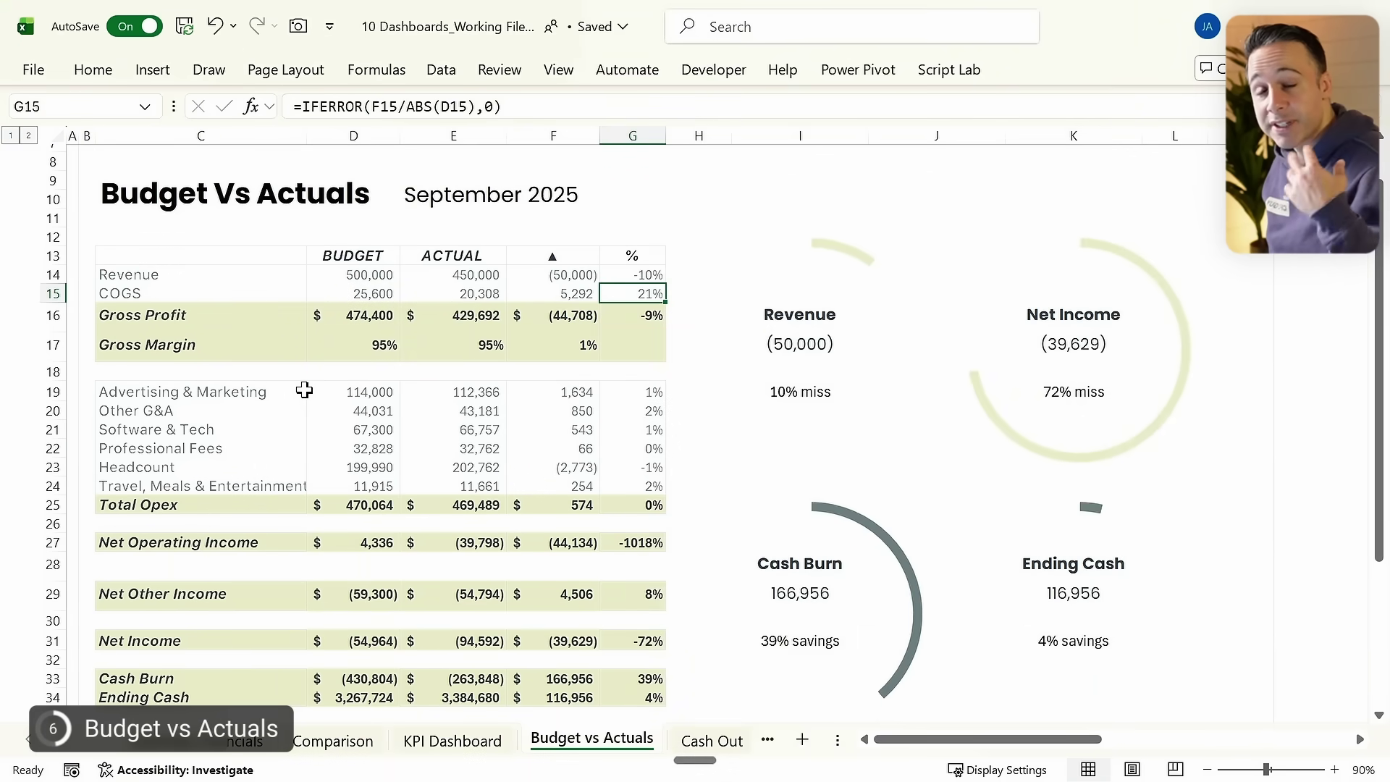
Step: Check the variance formulas row by row from COGS to Net Other Income
{"action": "key", "text": "Left"}
{"action": "key", "text": "Down"}
{"action": "key", "text": "Down"}
{"action": "key", "text": "Down"}
{"action": "key", "text": "Down"}
{"action": "key", "text": "Down"}
{"action": "key", "text": "Down"}
{"action": "key", "text": "Down"}
{"action": "key", "text": "Down"}
{"action": "key", "text": "Down"}
{"action": "key", "text": "Down"}
{"action": "key", "text": "Down"}
{"action": "key", "text": "Down"}
{"action": "key", "text": "Down"}
{"action": "key", "text": "Down"}
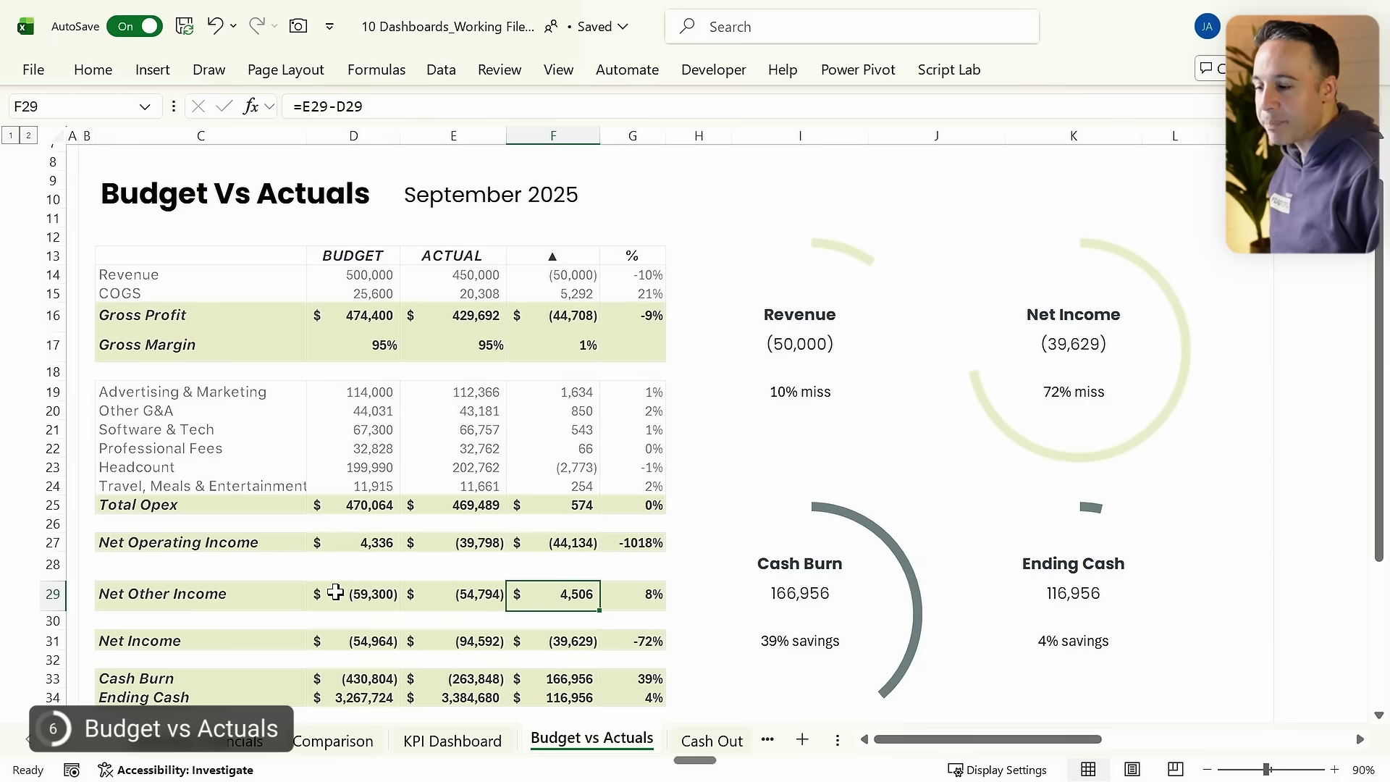
Step: Inspect the percentage variance formula for Net Other Income, including its ABS denominator, without changing it
{"action": "left_click", "coordinate": [614, 592]}
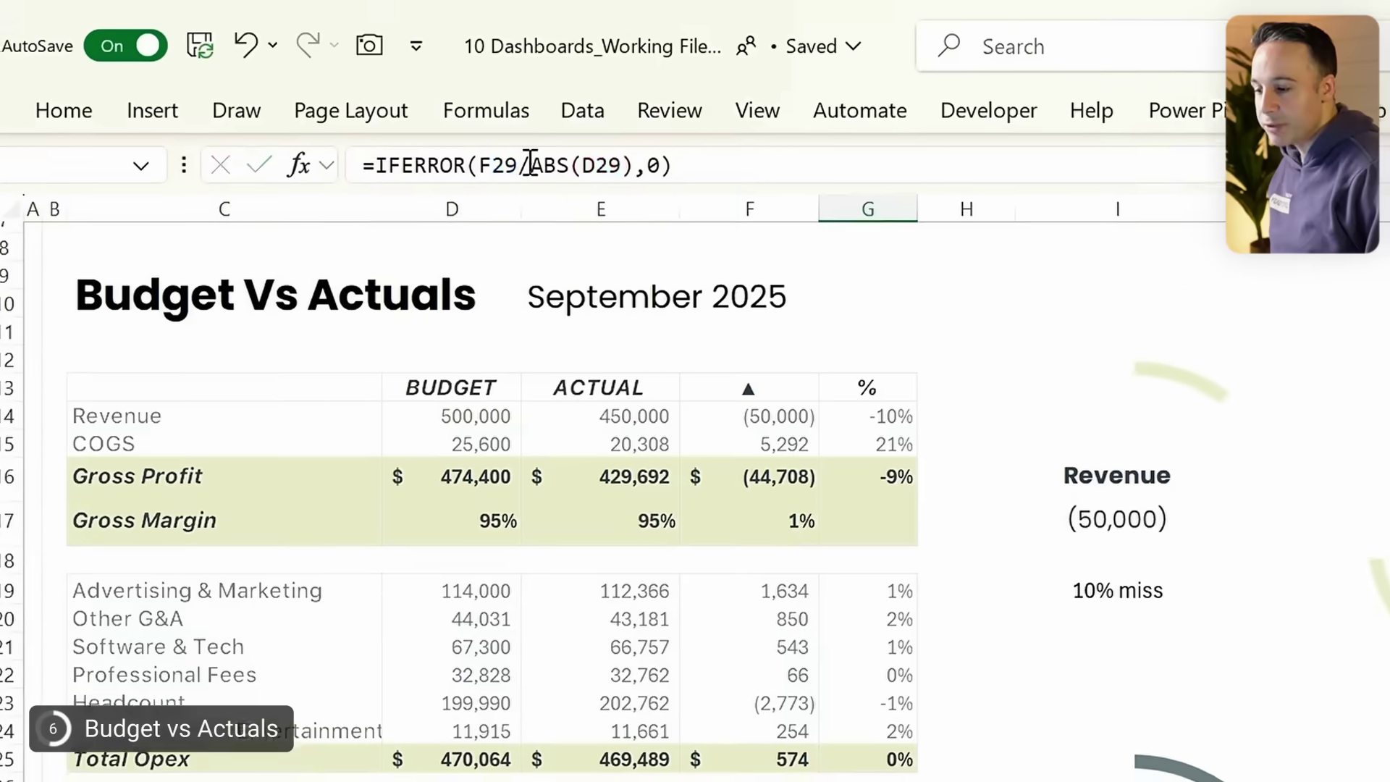
{"action": "left_click_drag", "start_coordinate": [407, 106], "coordinate": [480, 106]}
{"action": "key", "text": "Escape"}
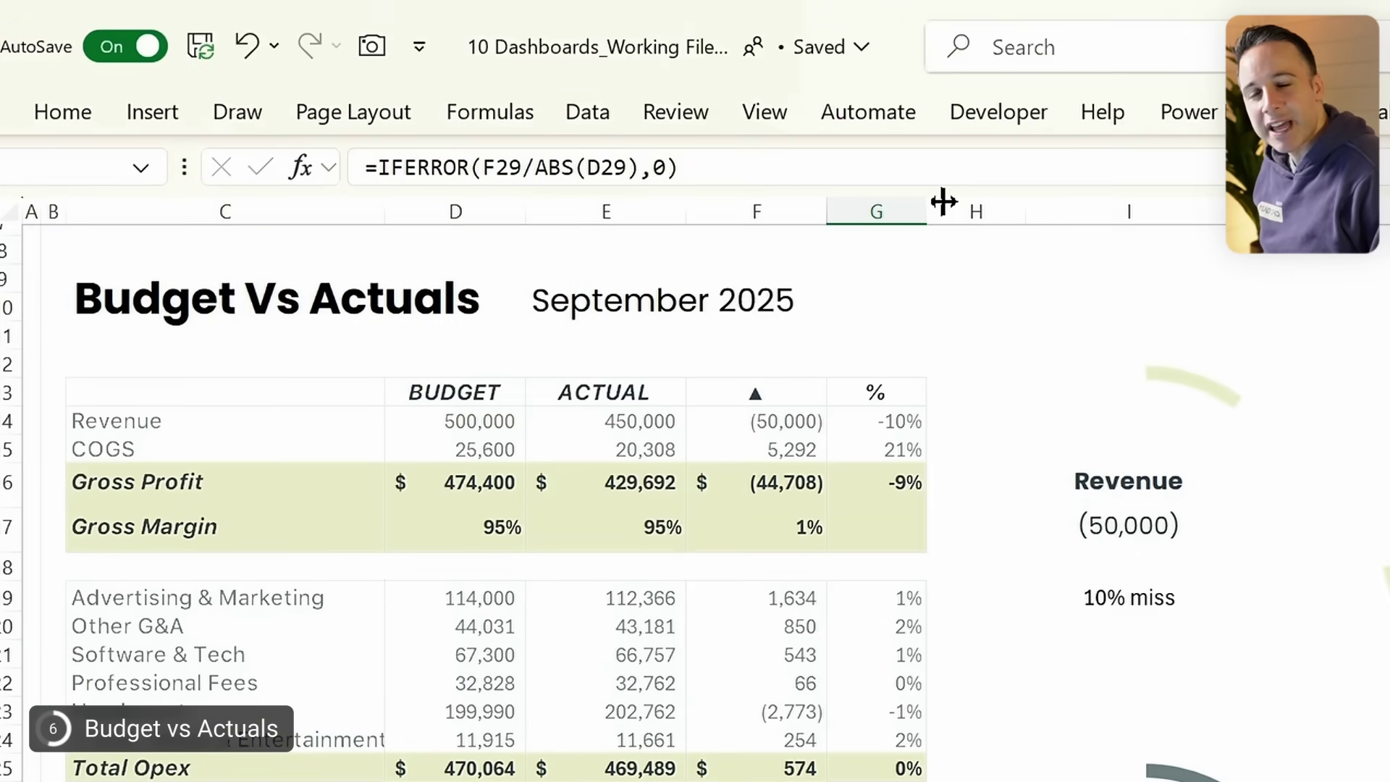
Step: Remove the ABS function from the Net Other Income percentage variance formula so it divides F29 by D29 directly
{"action": "double_click", "coordinate": [571, 168]}
{"action": "key", "text": "BackSpace"}
{"action": "key", "text": "Right"}
{"action": "key", "text": "Right"}
{"action": "key", "text": "Right"}
{"action": "key", "text": "Delete"}
{"action": "key", "text": "Return"}
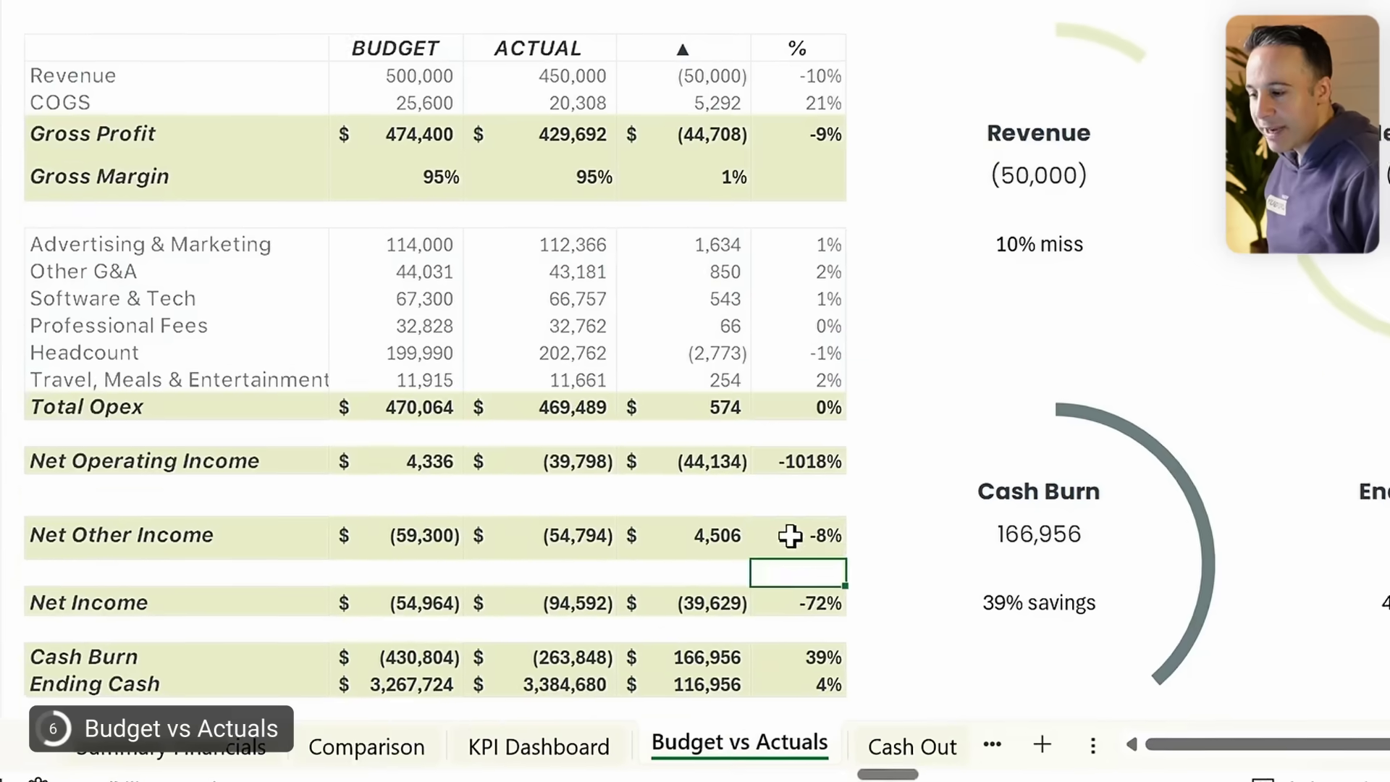
Step: Review the Net Other Income percentage and dollar variance cells after the formula edit
{"action": "left_click", "coordinate": [639, 592]}
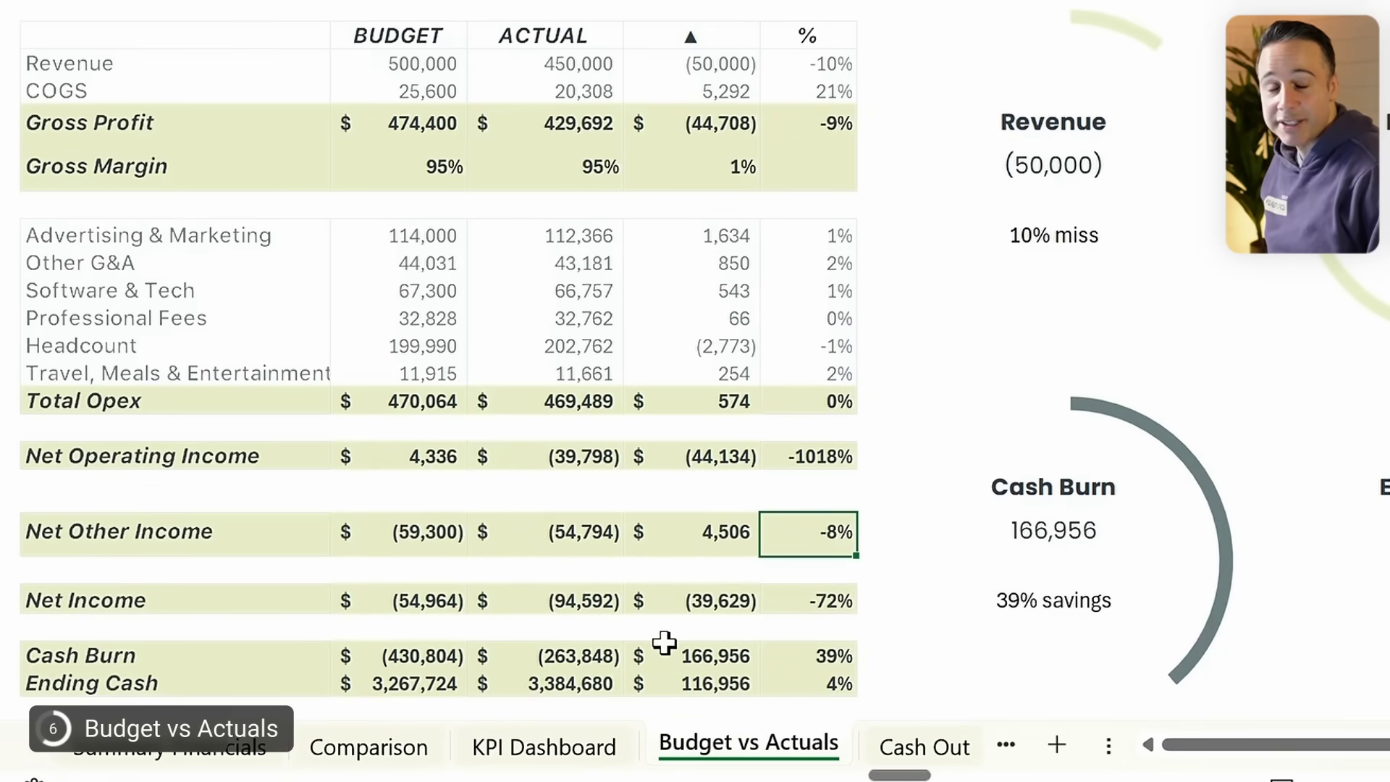
{"action": "key", "text": "Left"}
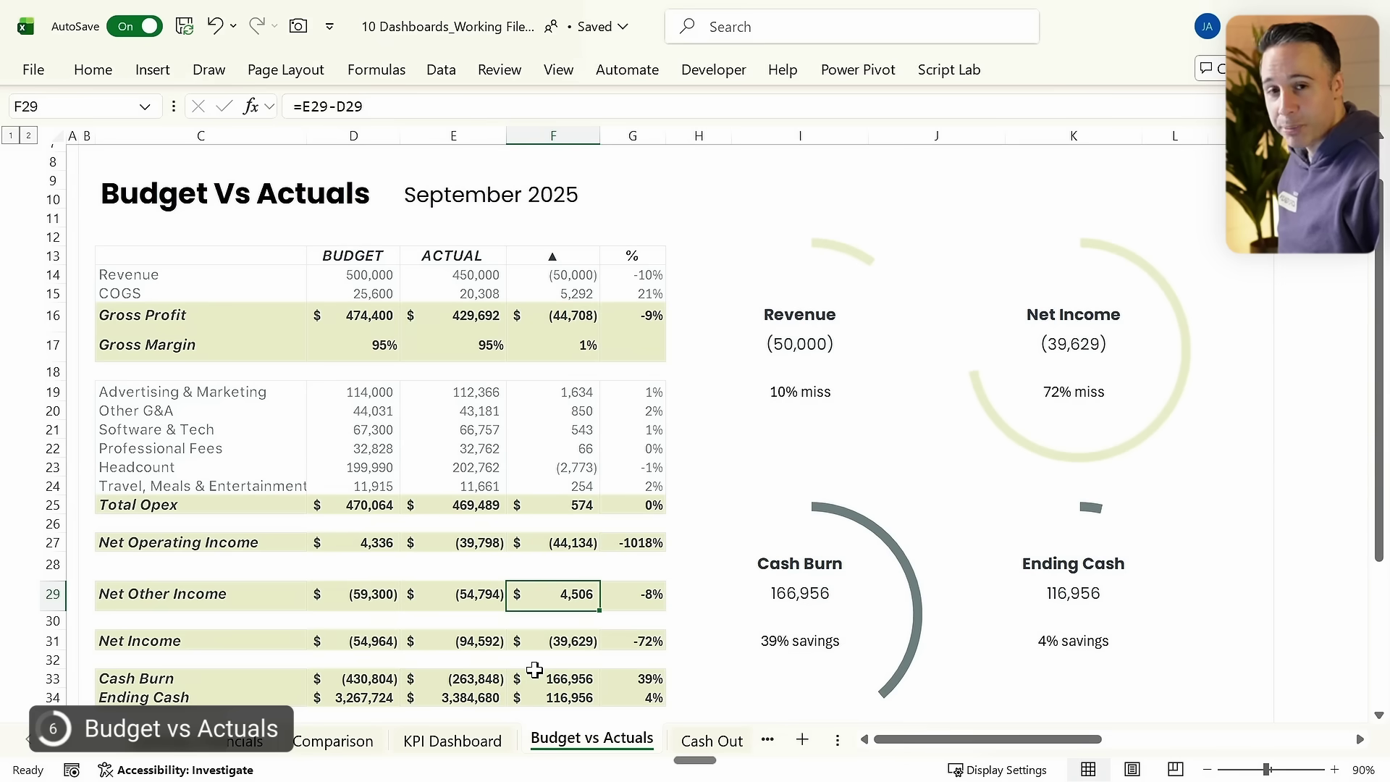
{"action": "key", "text": "Right"}
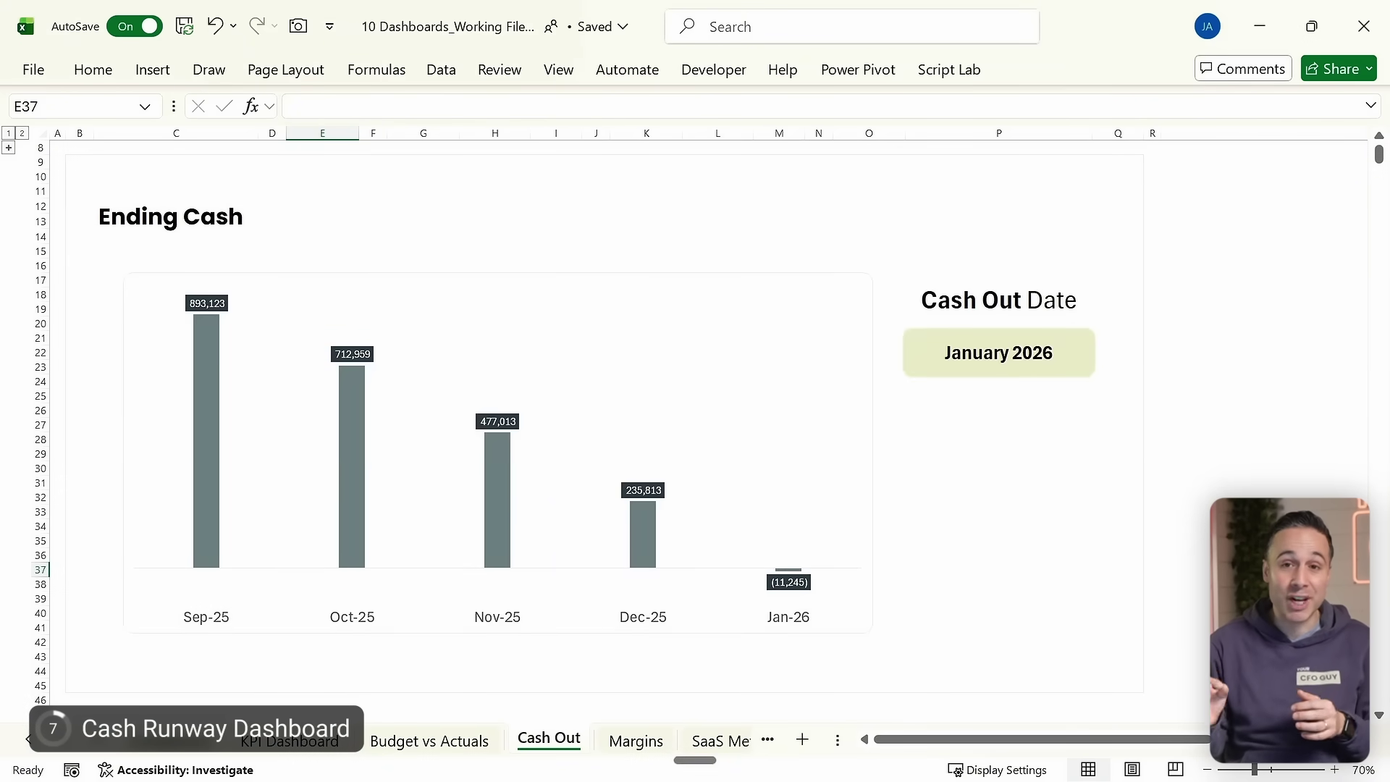
Step: Expand the grouped header rows on the Cash Out sheet, set Periods to Plot to 8, and collapse the rows again
{"action": "left_click", "coordinate": [9, 148]}
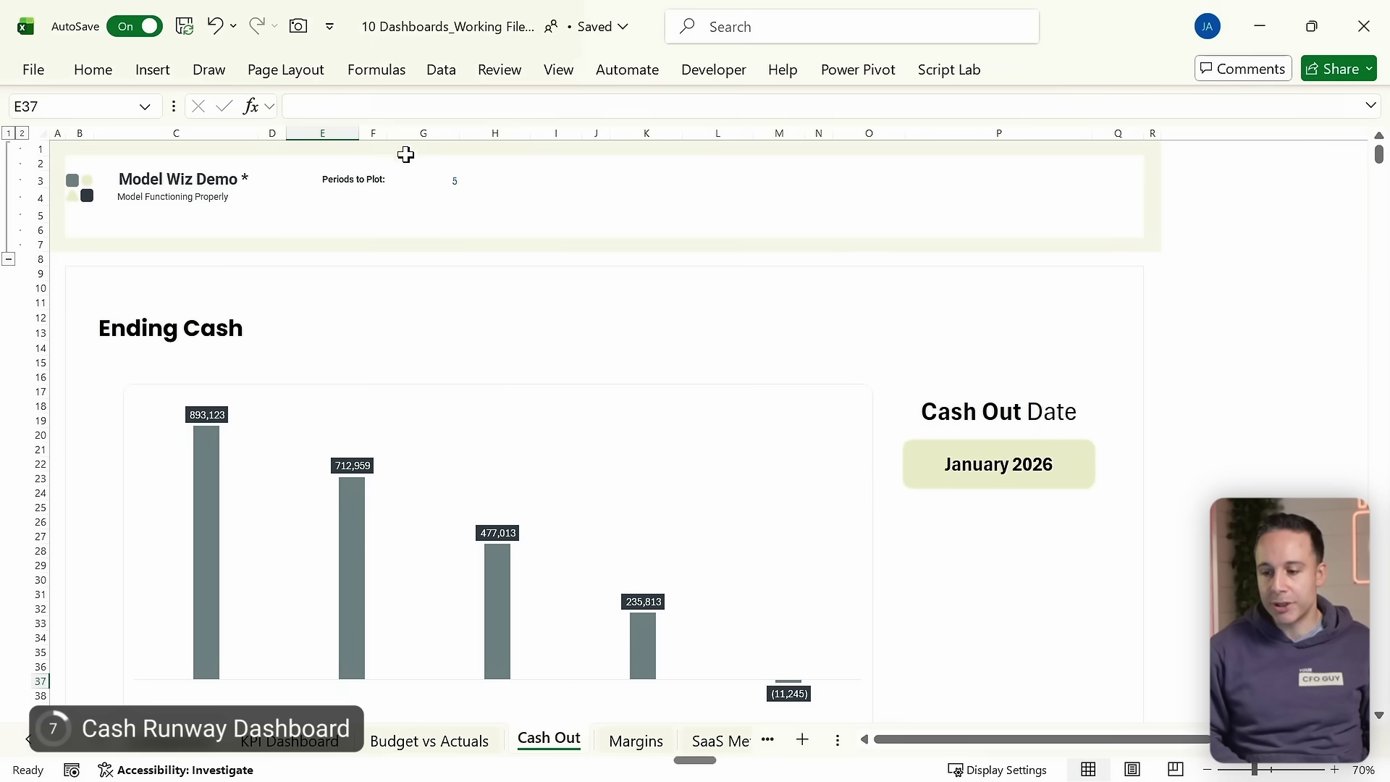
{"action": "left_click", "coordinate": [434, 187]}
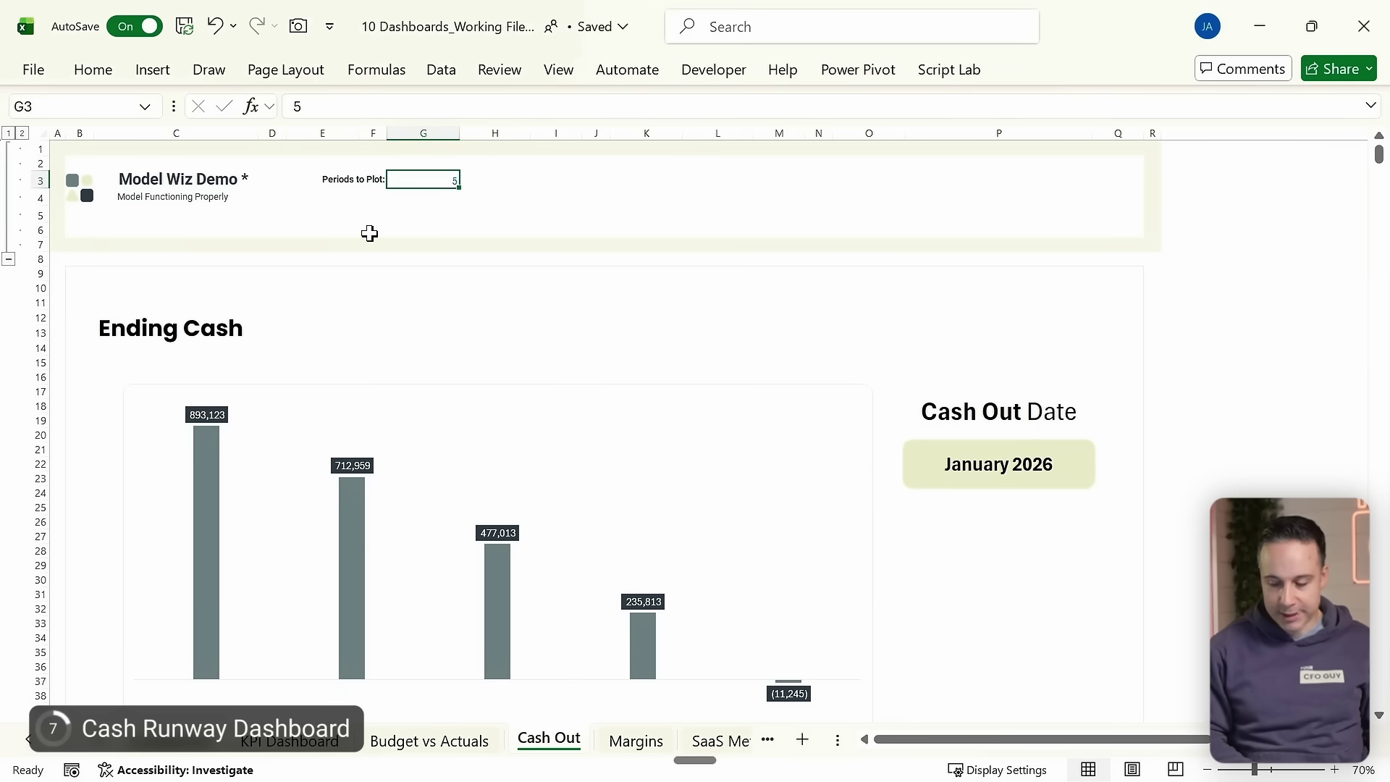
{"action": "type", "text": "8"}
{"action": "key", "text": "Return"}
{"action": "scroll", "coordinate": [389, 251], "scroll_direction": "down", "scroll_amount": 3}
{"action": "scroll", "coordinate": [389, 251], "scroll_direction": "up", "scroll_amount": 3}
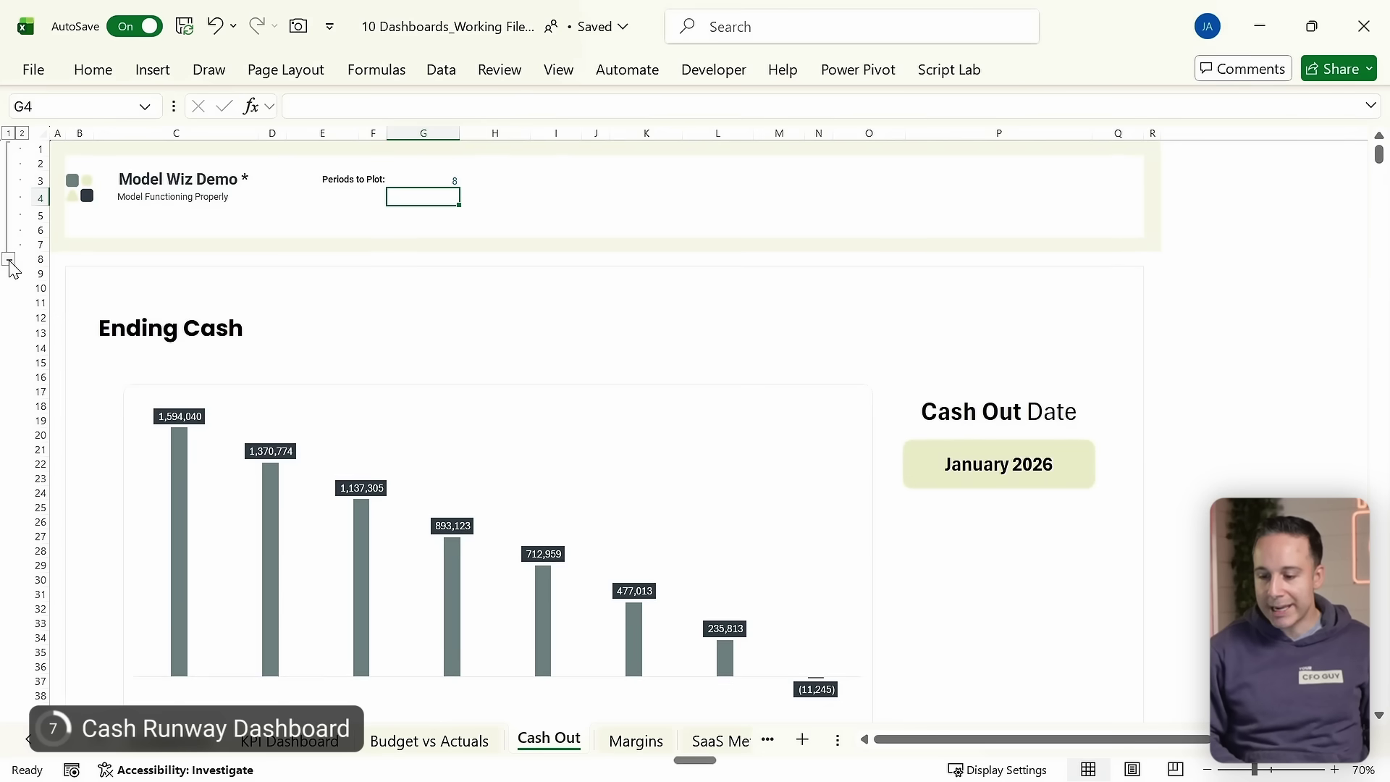
{"action": "left_click", "coordinate": [9, 260]}
{"action": "scroll", "coordinate": [74, 755], "scroll_direction": "down", "scroll_amount": 3}
Step: On the Drivers sheet, add 1000000 to the Dec-25 debt Principal formula, and return to the Cash Out sheet
{"action": "left_click", "coordinate": [597, 742]}
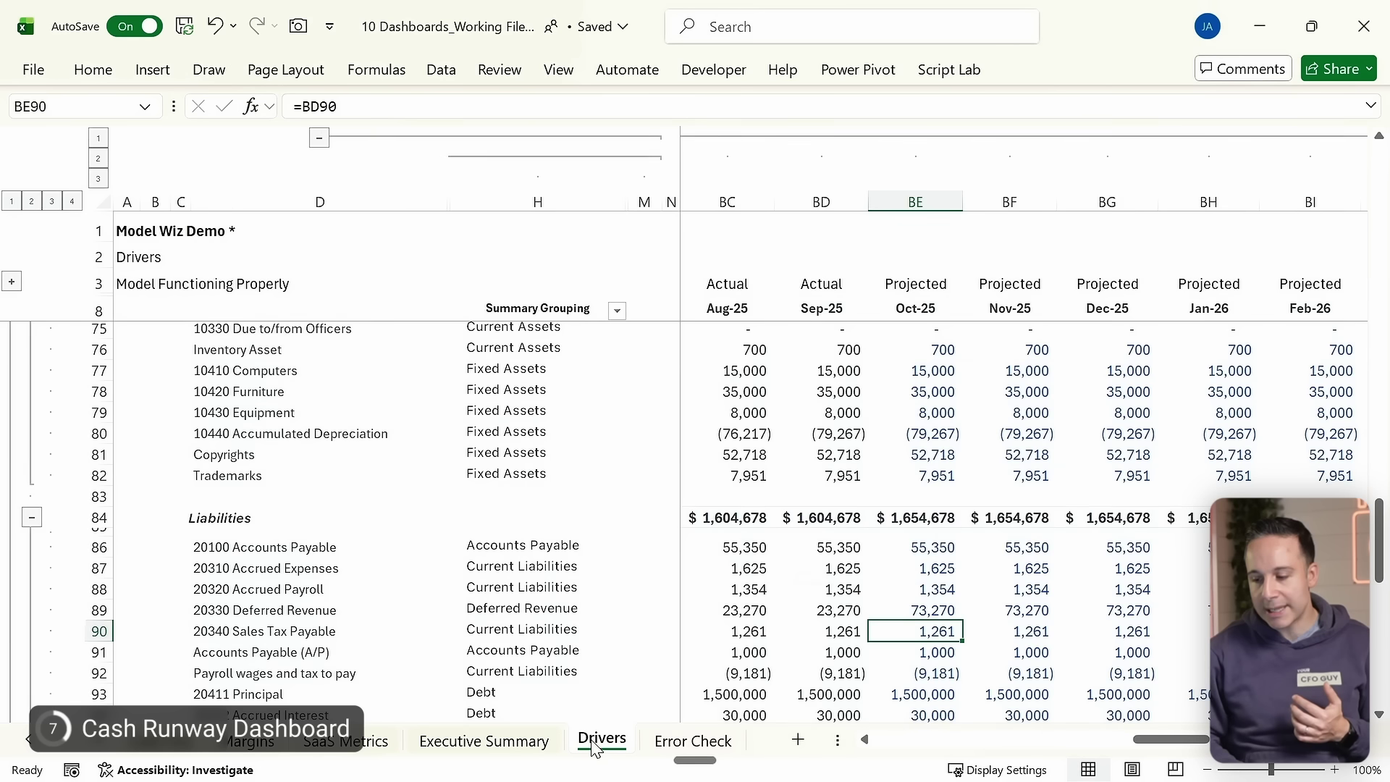
{"action": "scroll", "coordinate": [1084, 574], "scroll_direction": "down", "scroll_amount": 3}
{"action": "left_click", "coordinate": [1107, 498]}
{"action": "left_click", "coordinate": [437, 105]}
{"action": "type", "text": "+1000000"}
{"action": "key", "text": "Return"}
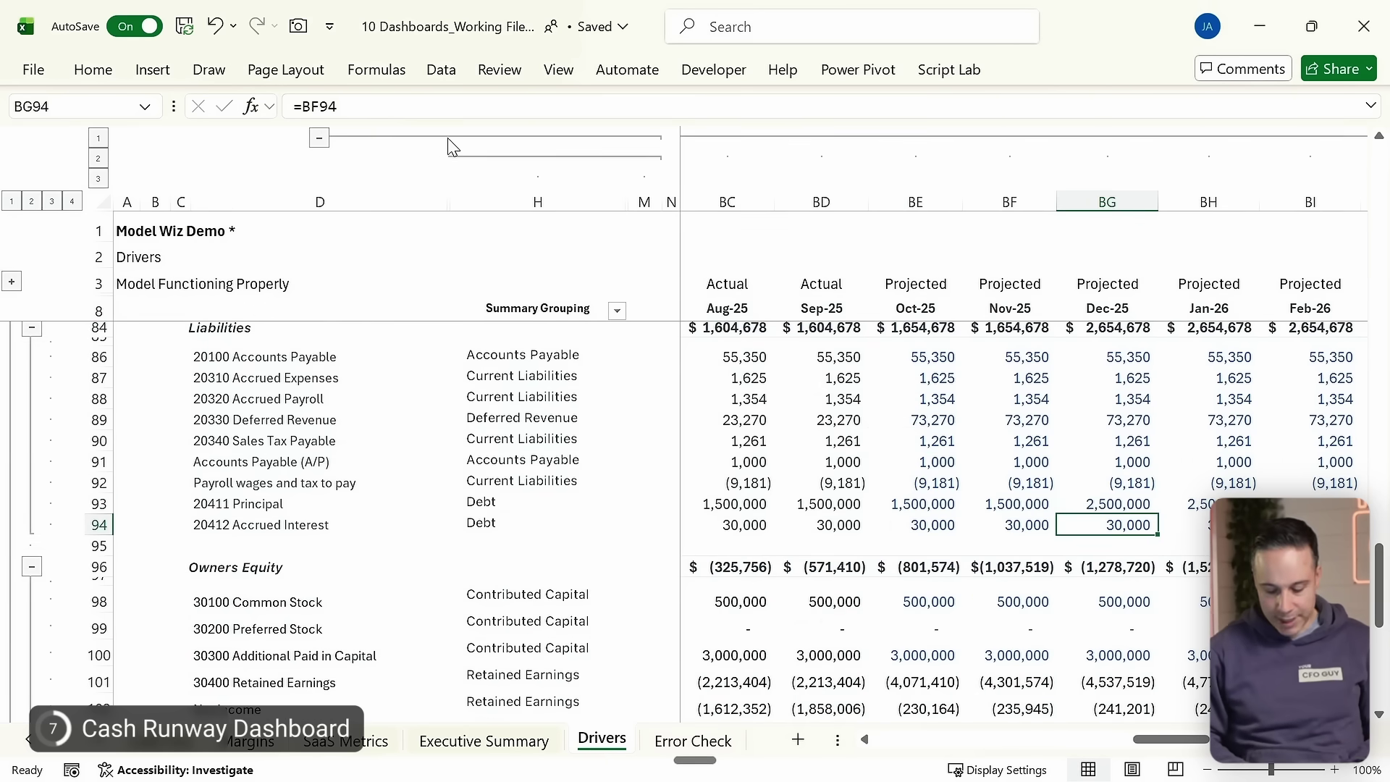
{"action": "left_click", "coordinate": [1113, 502]}
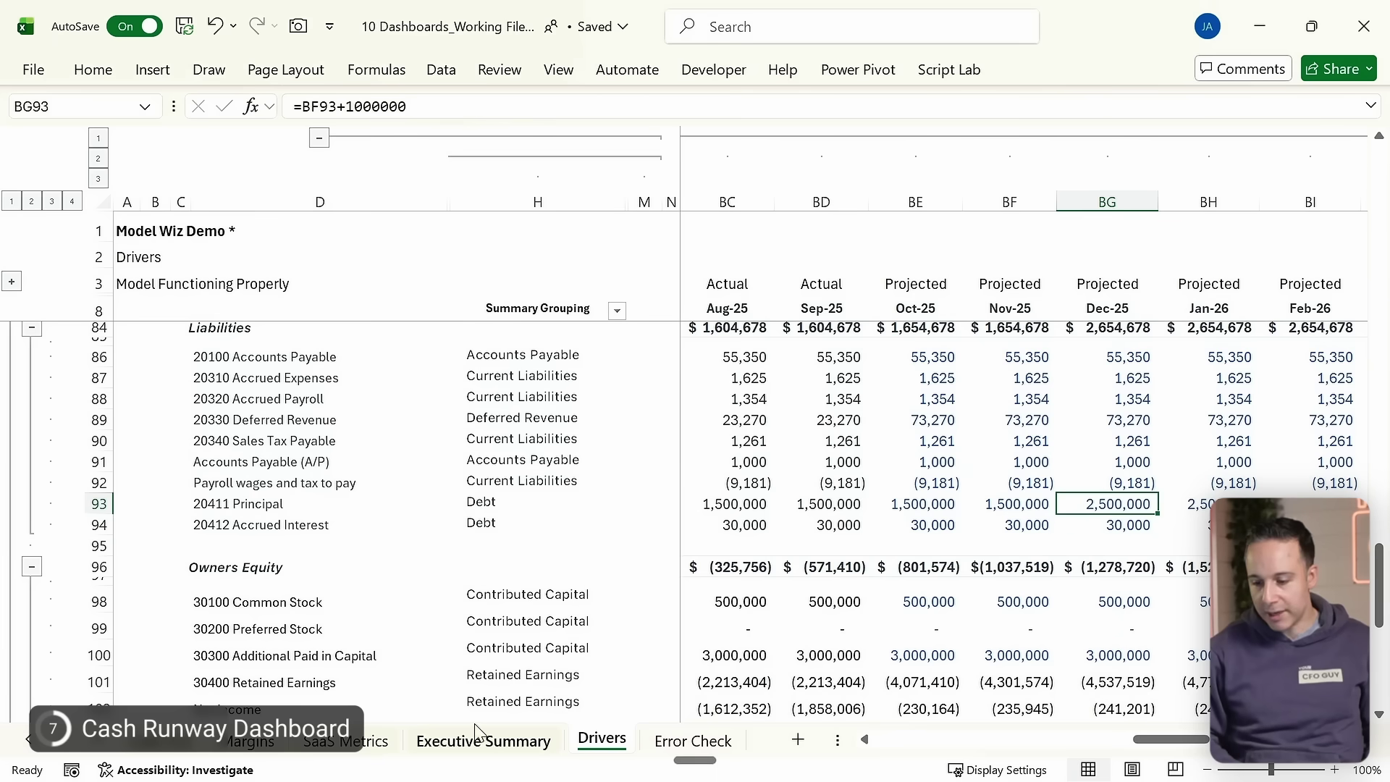
{"action": "left_click", "coordinate": [167, 740]}
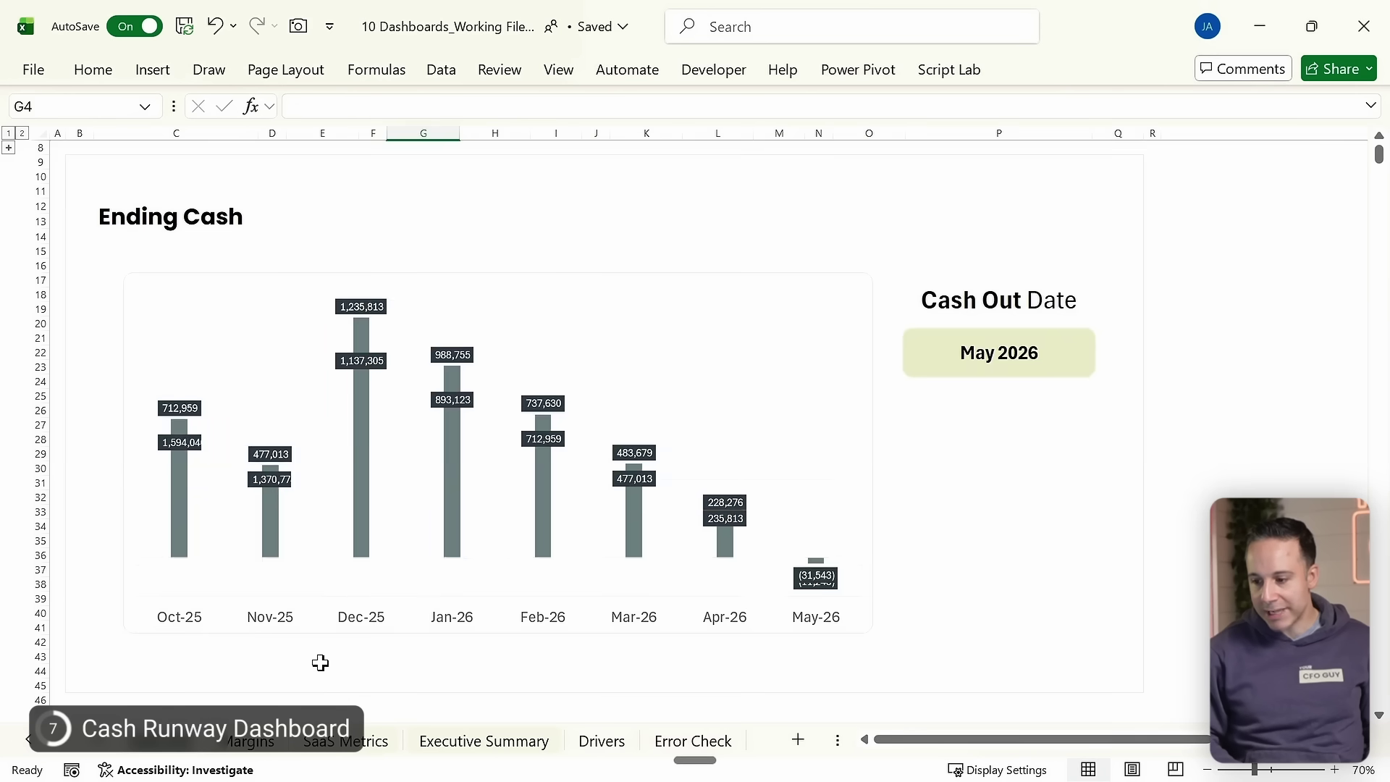
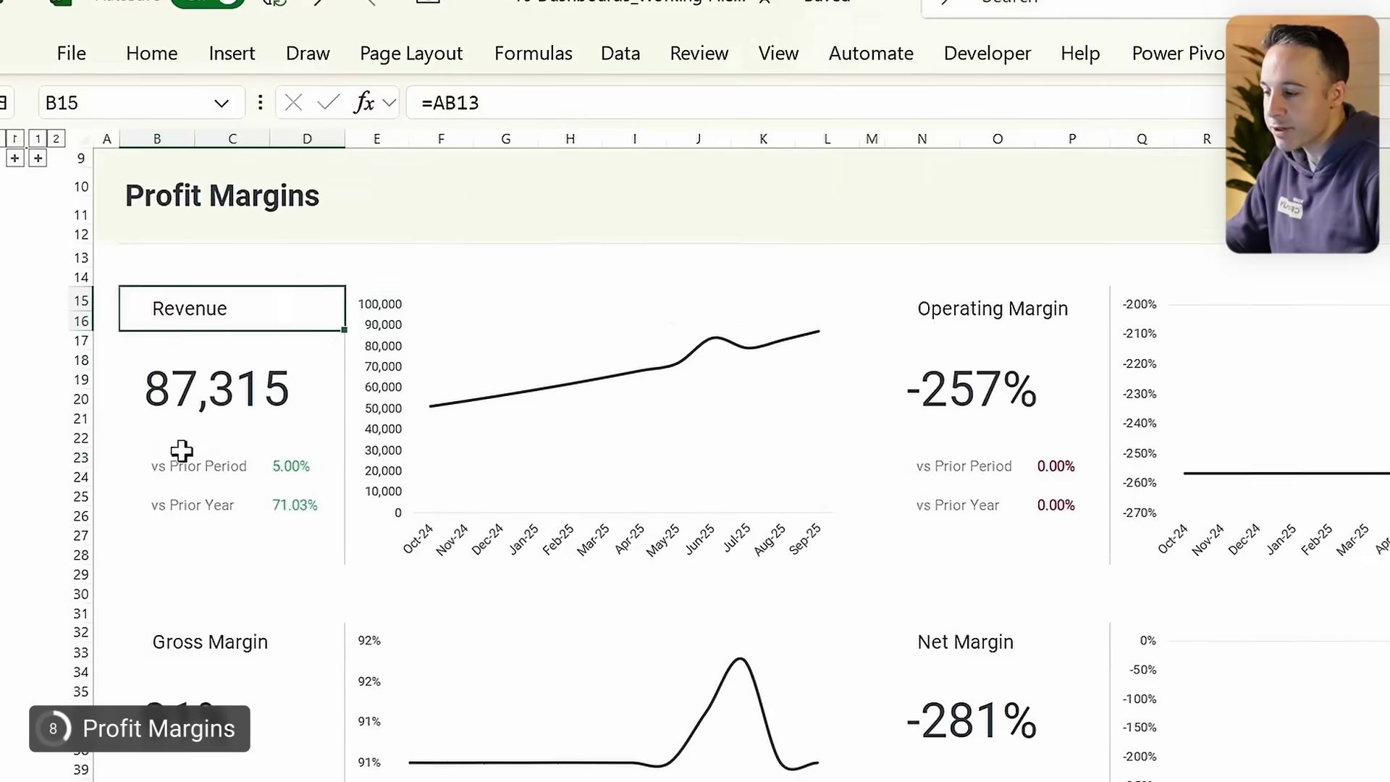
Step: Examine the Revenue prior-year label, Gross Margin and Operating Margin sections of the Profit Margins dashboard, including the Operating Margin chart
{"action": "left_click", "coordinate": [179, 507]}
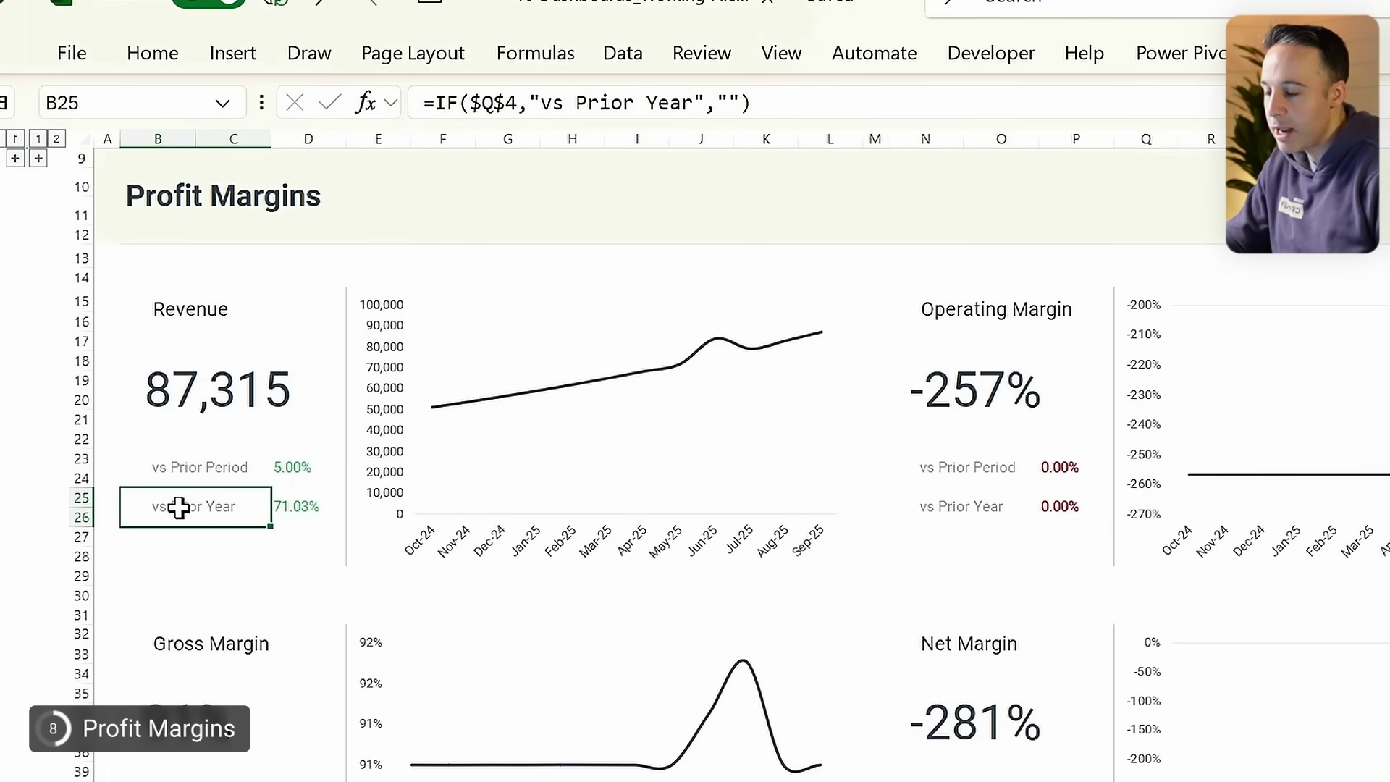
{"action": "left_click", "coordinate": [207, 639]}
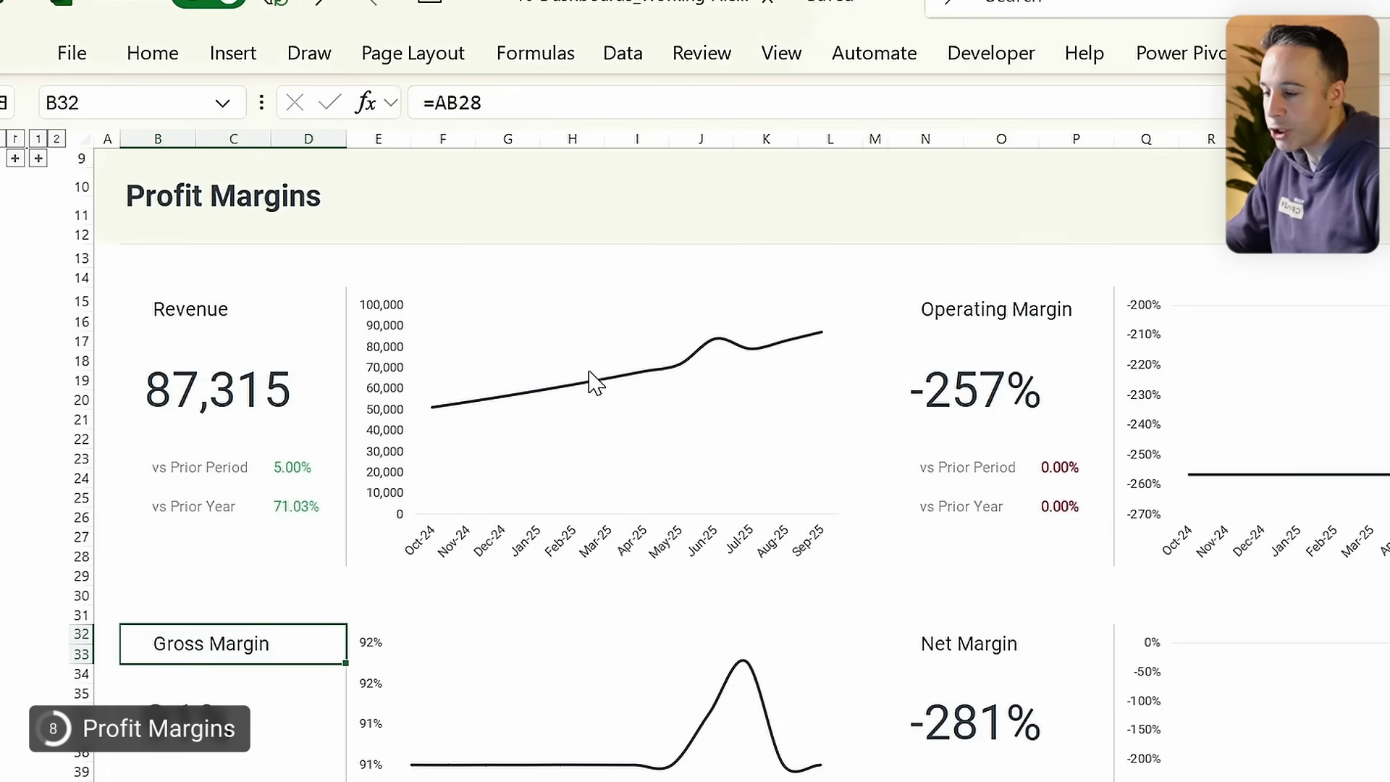
{"action": "left_click", "coordinate": [959, 310]}
{"action": "left_click", "coordinate": [1273, 482]}
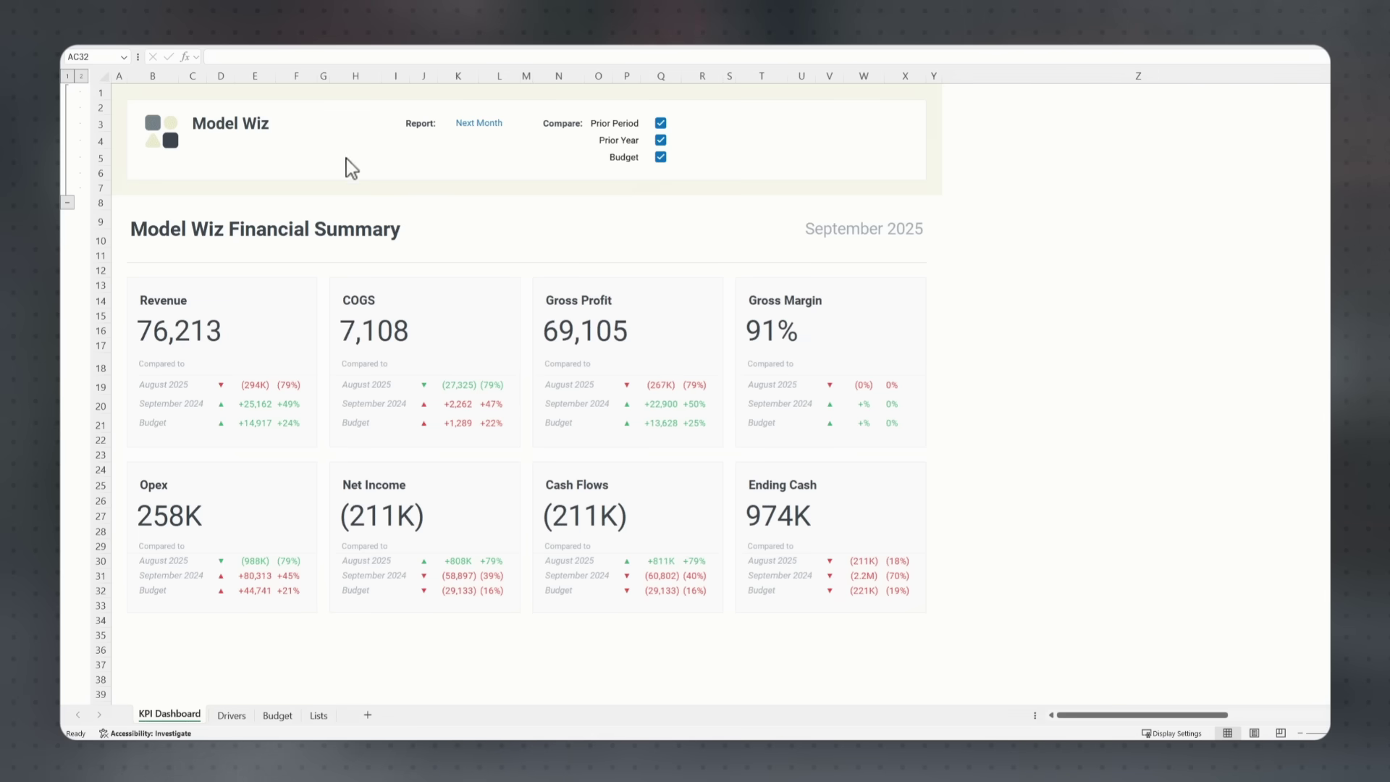
Step: Review the KPI Dashboard's financial summary area and read through the Model Wiz Demo PDF report
{"action": "left_click_drag", "start_coordinate": [114, 92], "coordinate": [824, 605]}
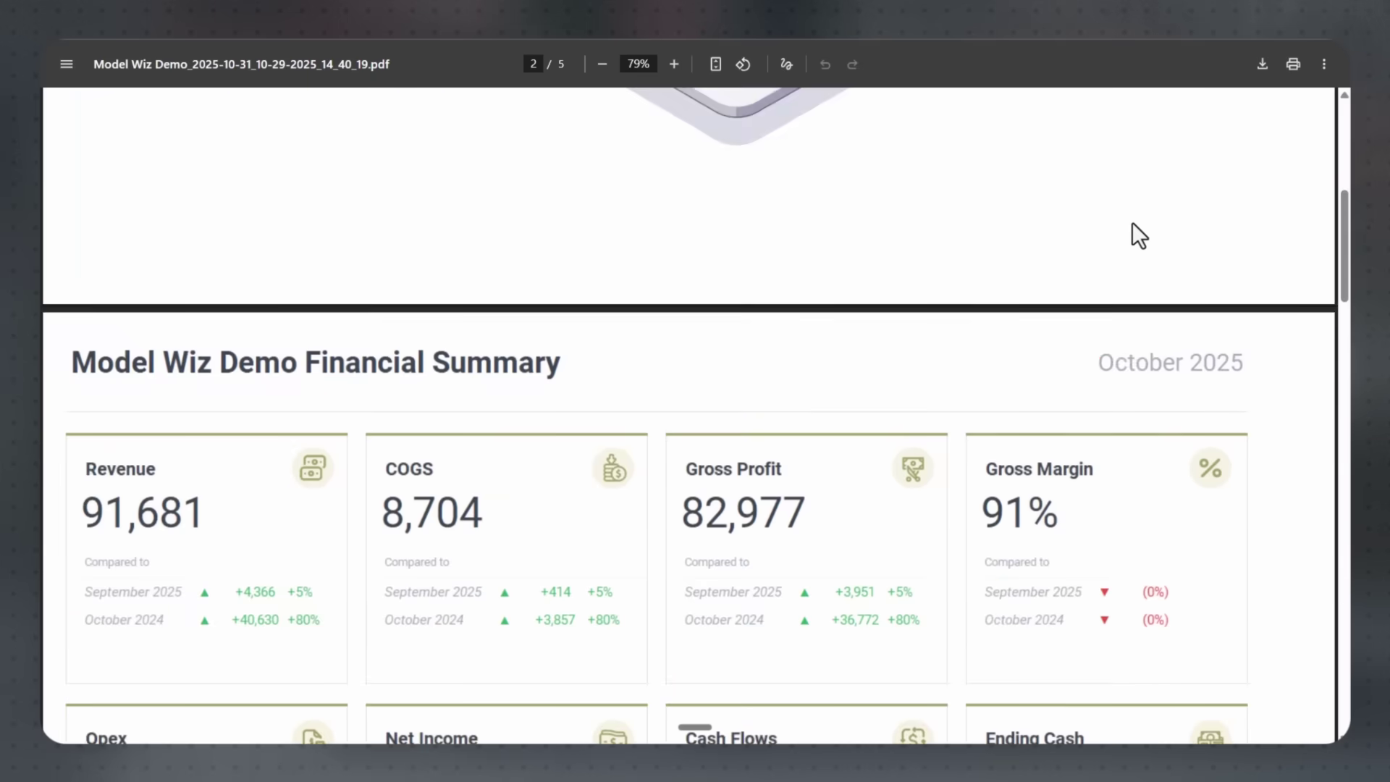
{"action": "scroll", "coordinate": [1139, 235], "scroll_direction": "down", "scroll_amount": 3}
{"action": "scroll", "coordinate": [1134, 232], "scroll_direction": "down", "scroll_amount": 10}
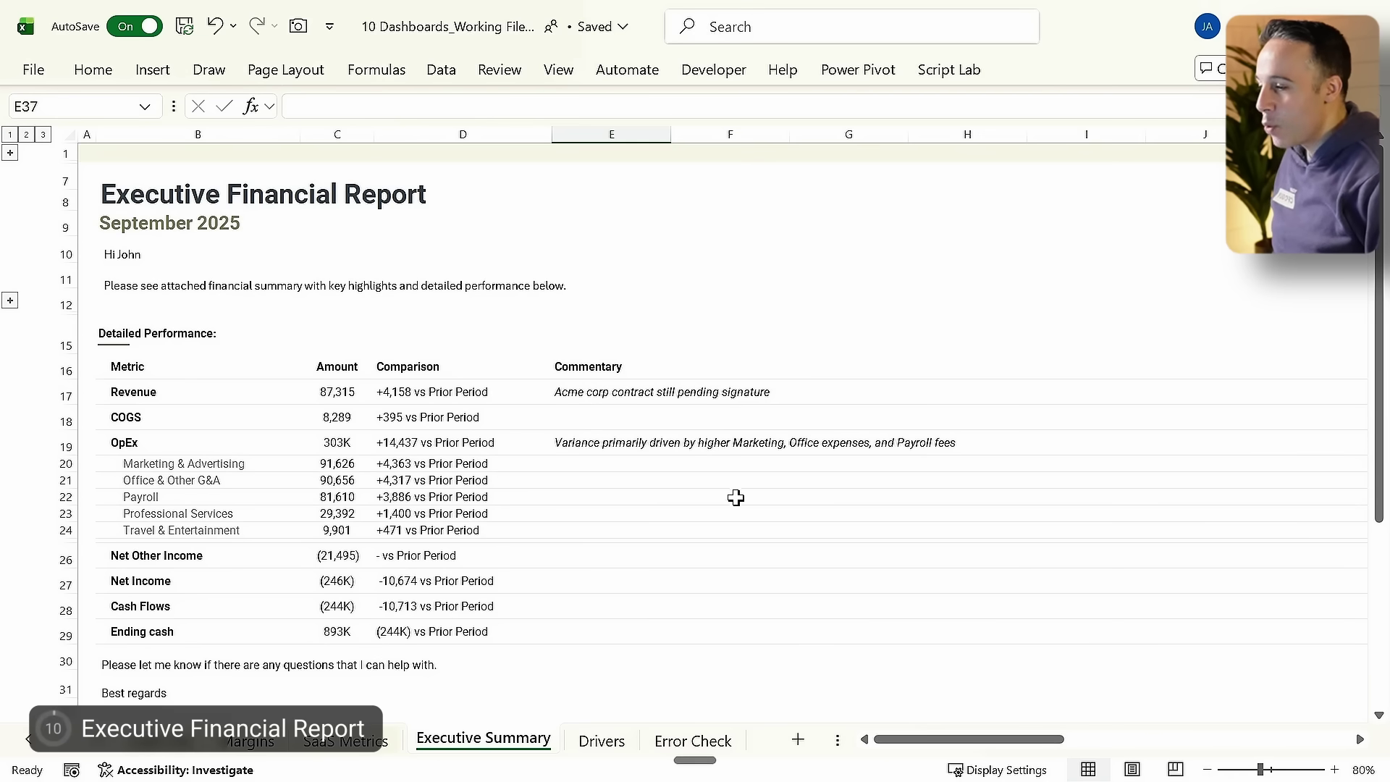
Step: Inspect the formulas behind the Revenue and Payroll amounts and the Professional Services comparison on the Executive Summary sheet
{"action": "left_click", "coordinate": [336, 393]}
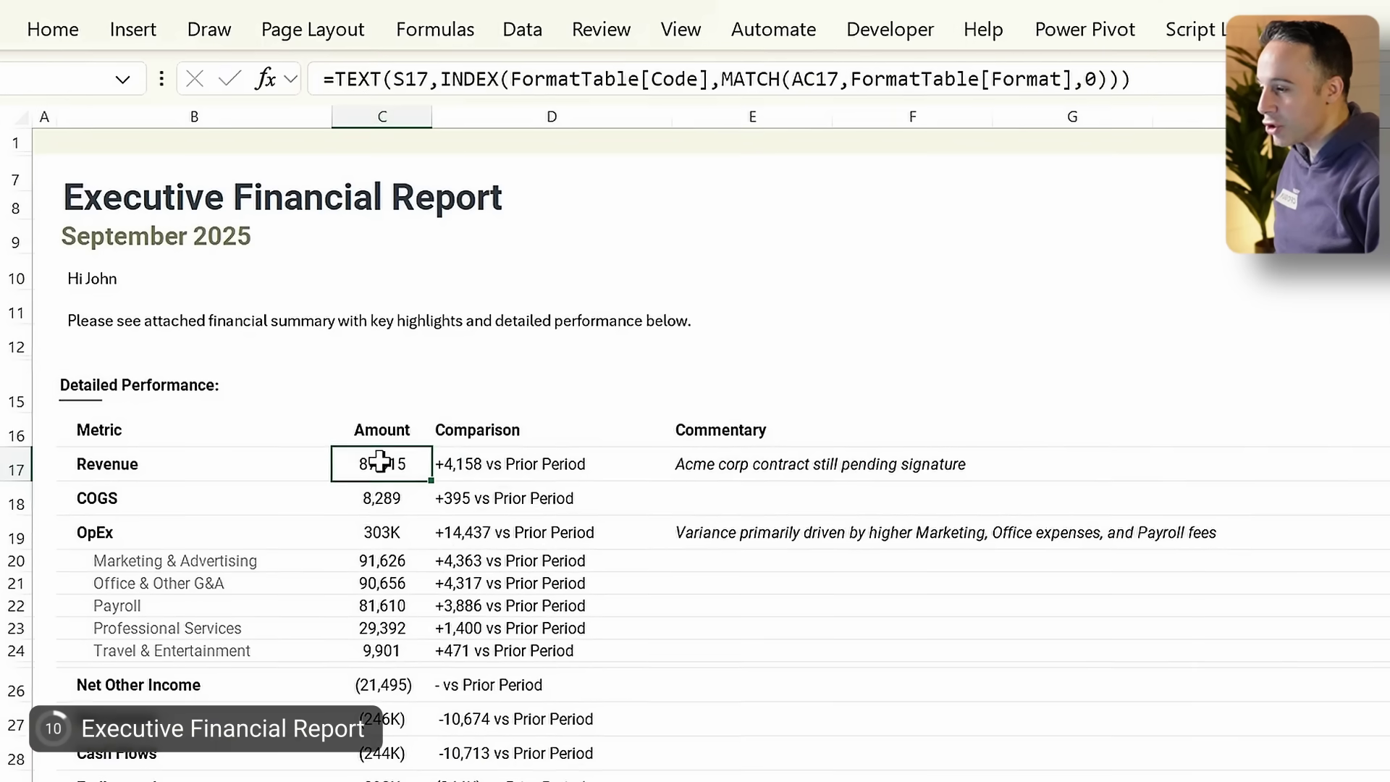
{"action": "left_click", "coordinate": [381, 612]}
{"action": "left_click", "coordinate": [516, 624]}
Step: Expand the Key Highlights rows in the Executive Financial Report, and check the highlights text box and the Revenue commentary
{"action": "left_click", "coordinate": [11, 304]}
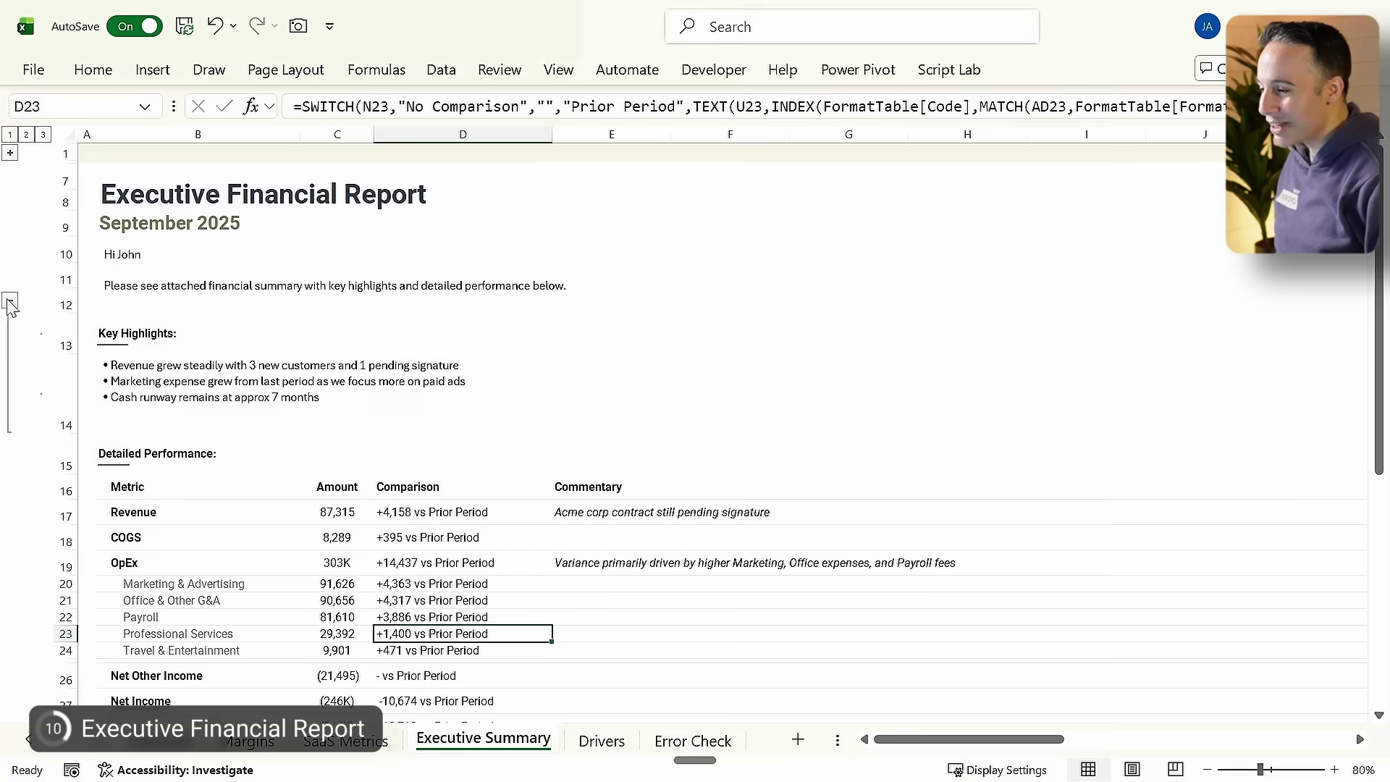
{"action": "left_click", "coordinate": [227, 362]}
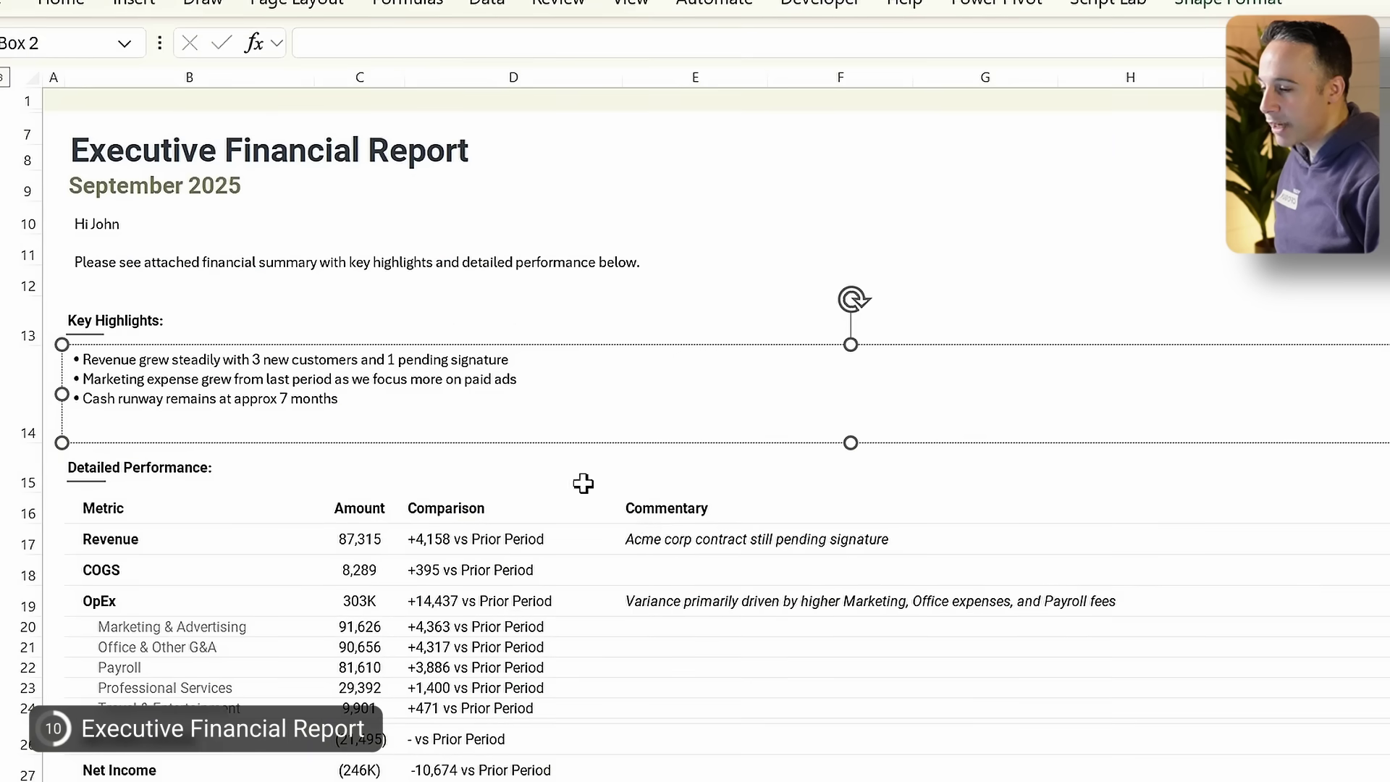
{"action": "left_click", "coordinate": [636, 532]}
Step: Look over the rest of the executive report, checking the Payroll comparison and Travel & Entertainment amount formulas
{"action": "scroll", "coordinate": [650, 532], "scroll_direction": "down", "scroll_amount": 1}
{"action": "scroll", "coordinate": [648, 532], "scroll_direction": "down", "scroll_amount": 3}
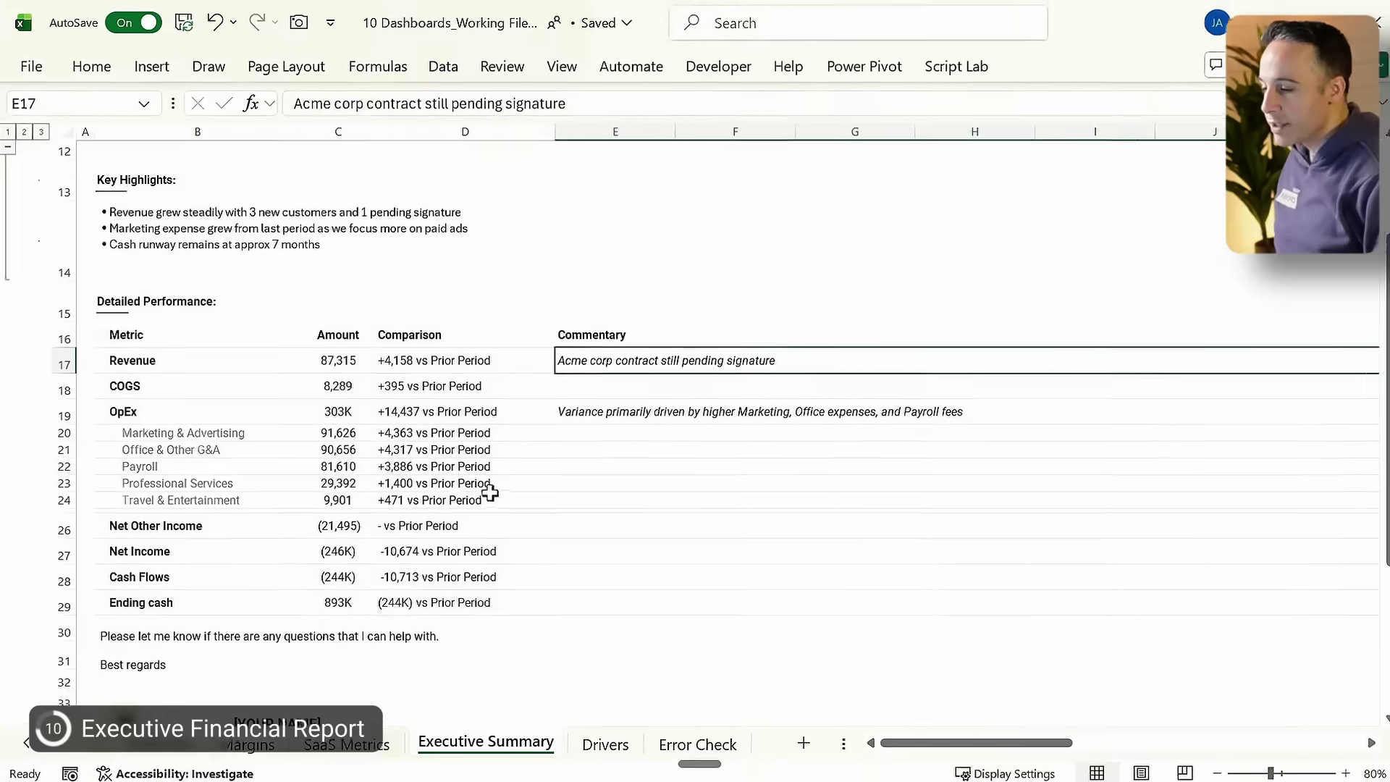
{"action": "left_click", "coordinate": [403, 467]}
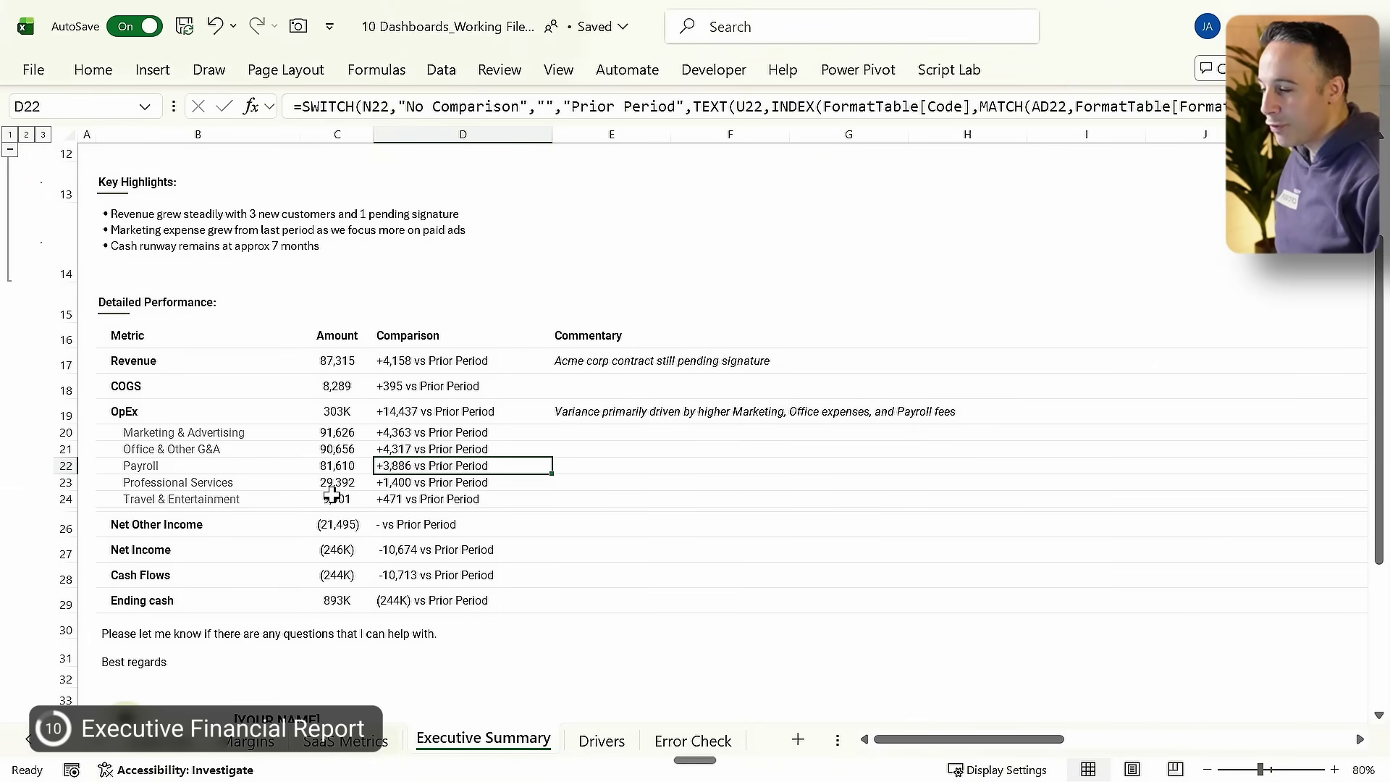
{"action": "left_click", "coordinate": [331, 494]}
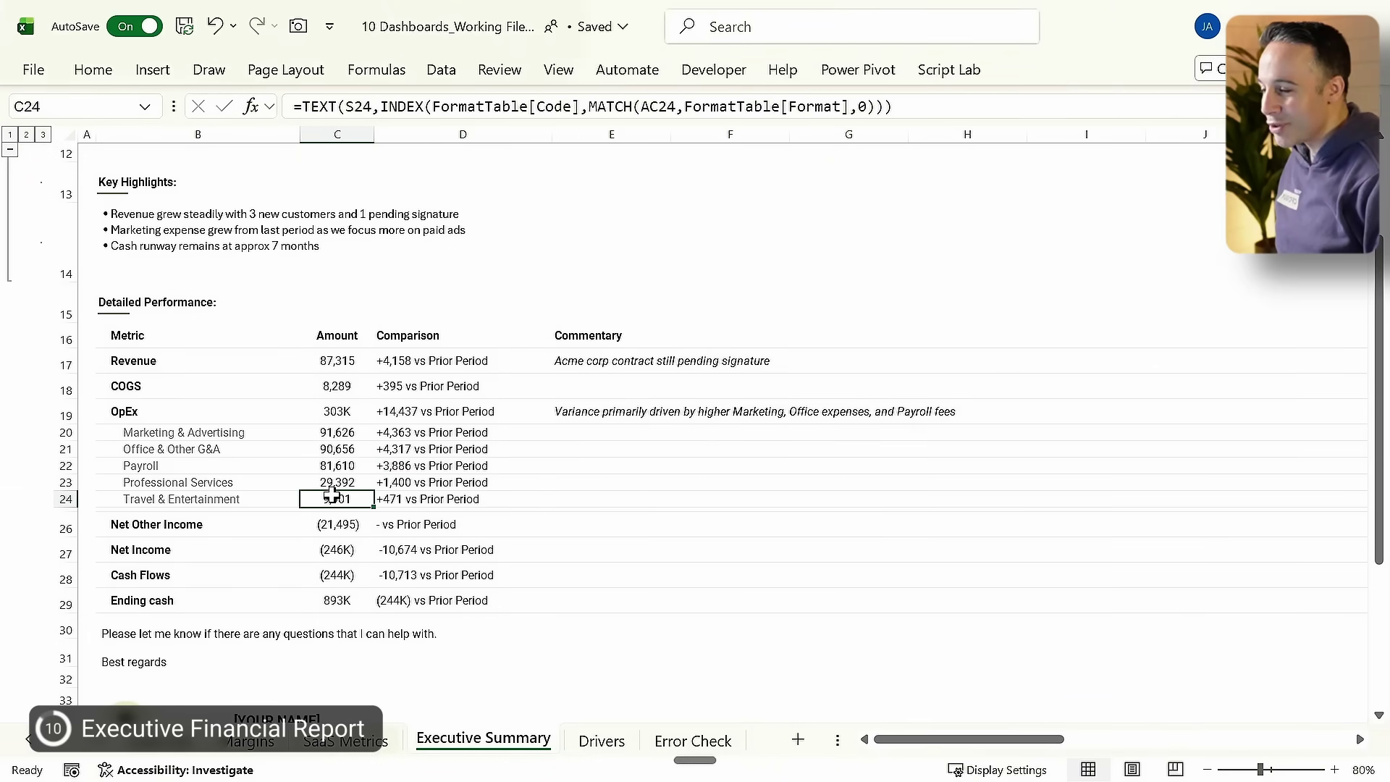
{"action": "scroll", "coordinate": [342, 571], "scroll_direction": "up", "scroll_amount": 5}
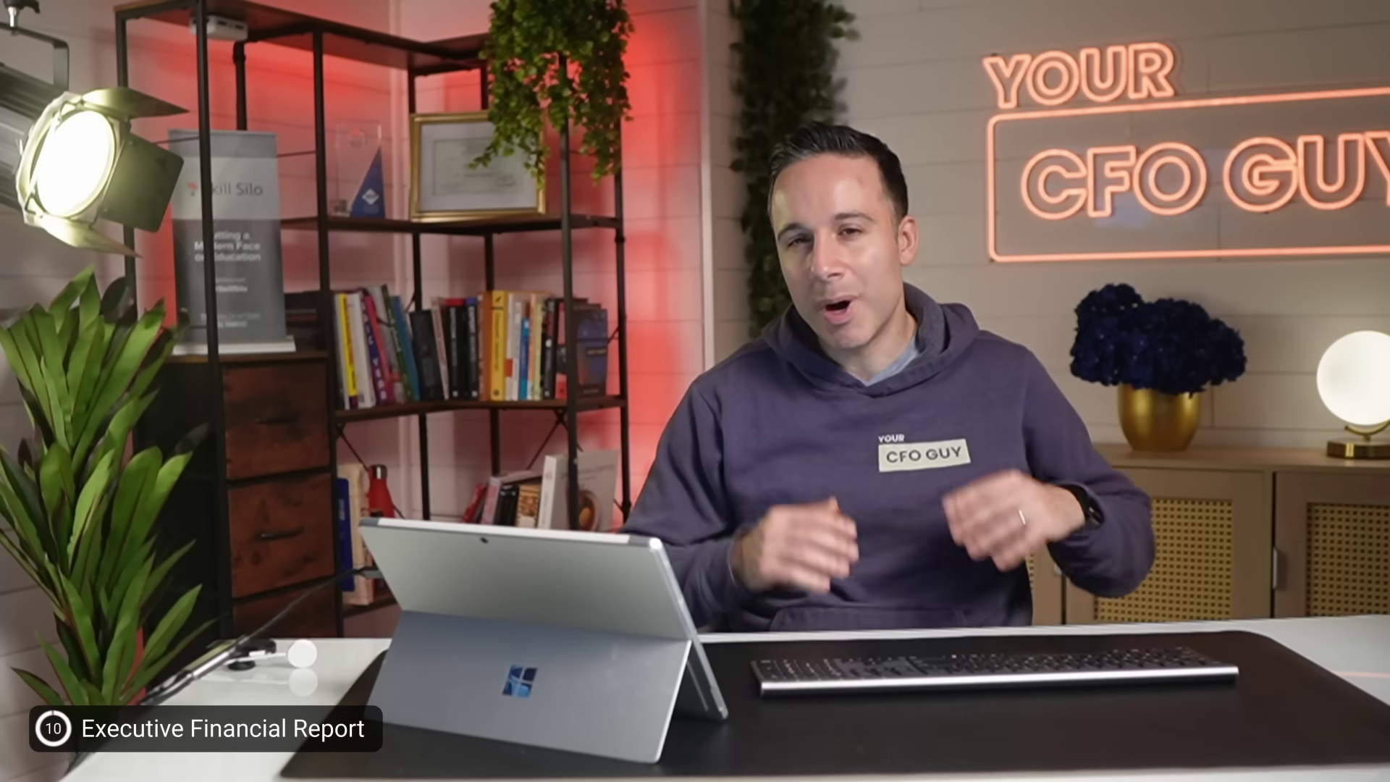